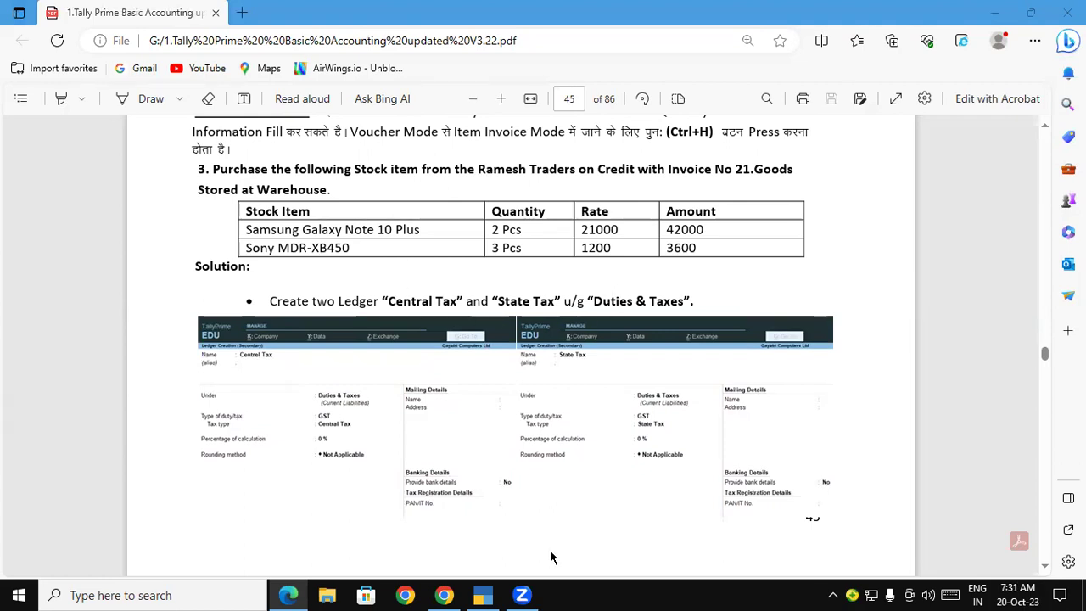
Switch to TallyPrime and open the list of ledgers for alteration.
left_click(485, 594)
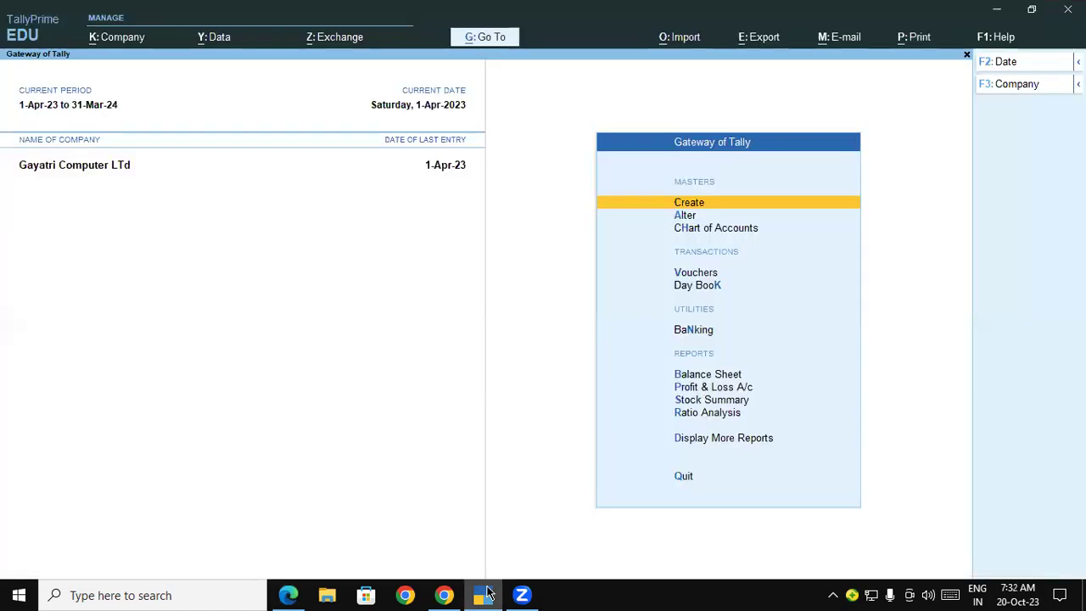
key("Down")
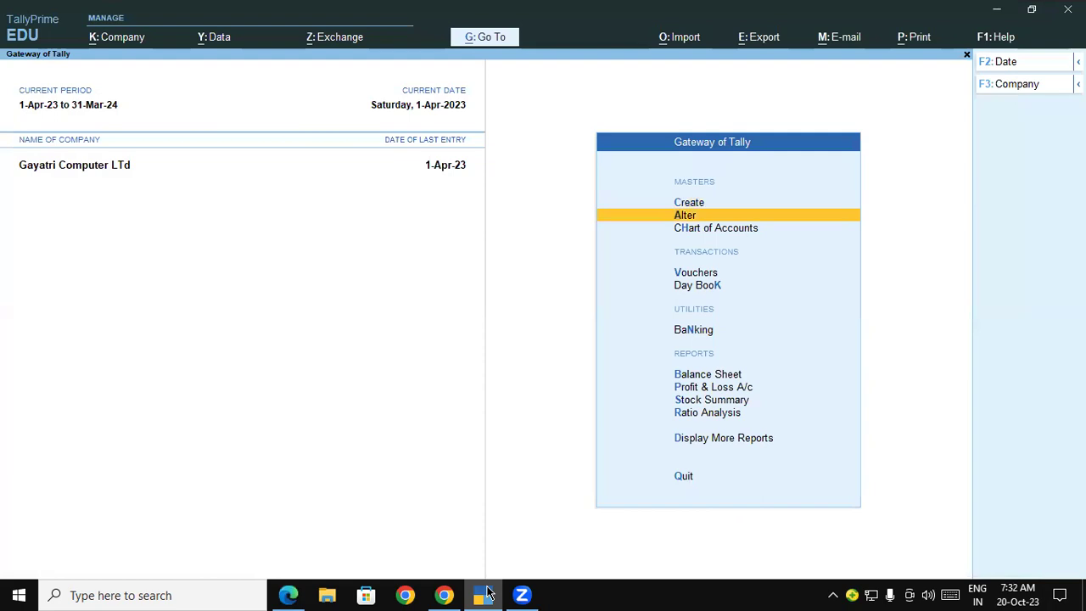
key("Return")
key("Down")
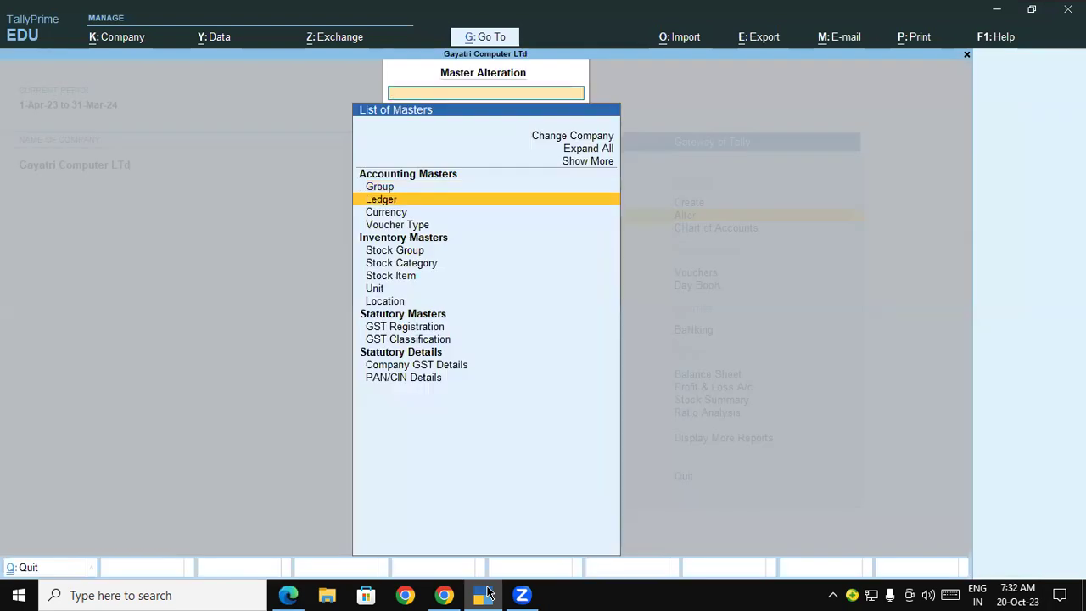
key("Return")
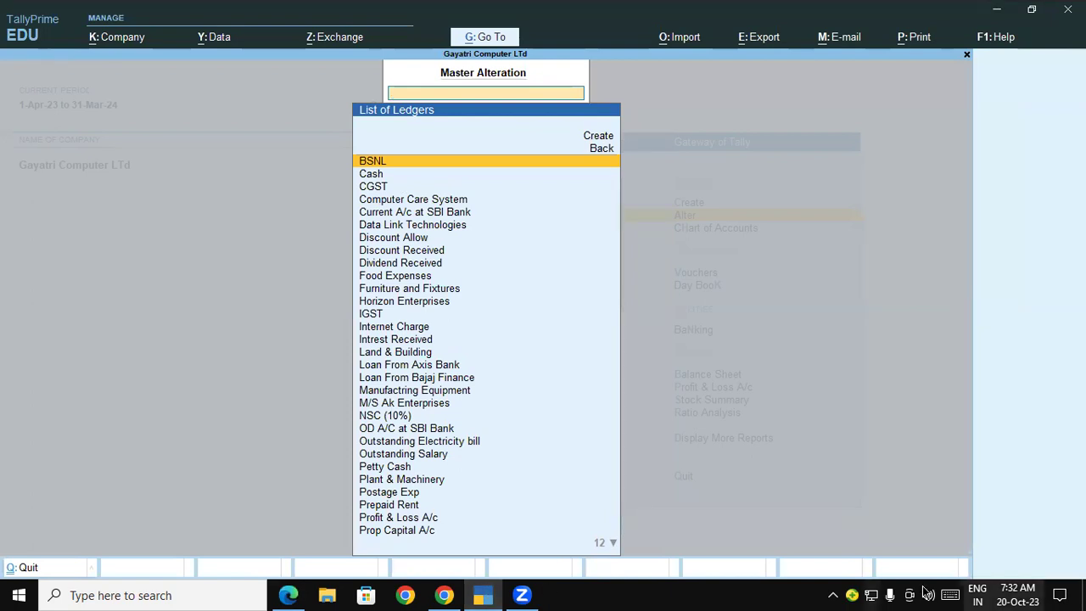
Switch to the accounting PDF in Edge and check the Central Tax and State Tax ledger instructions.
mouse_move(454, 593)
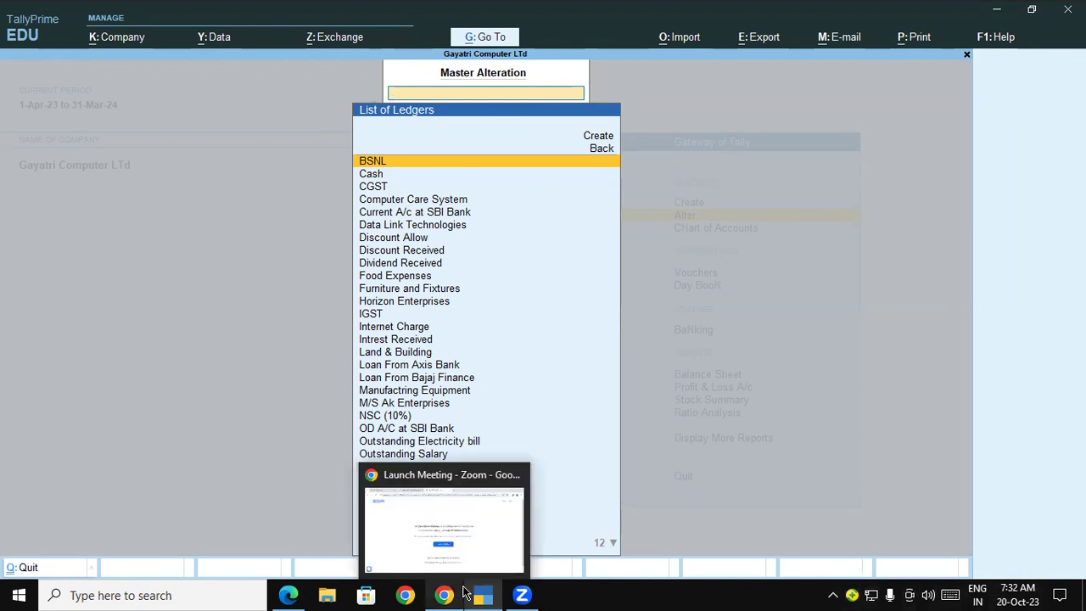
left_click(288, 594)
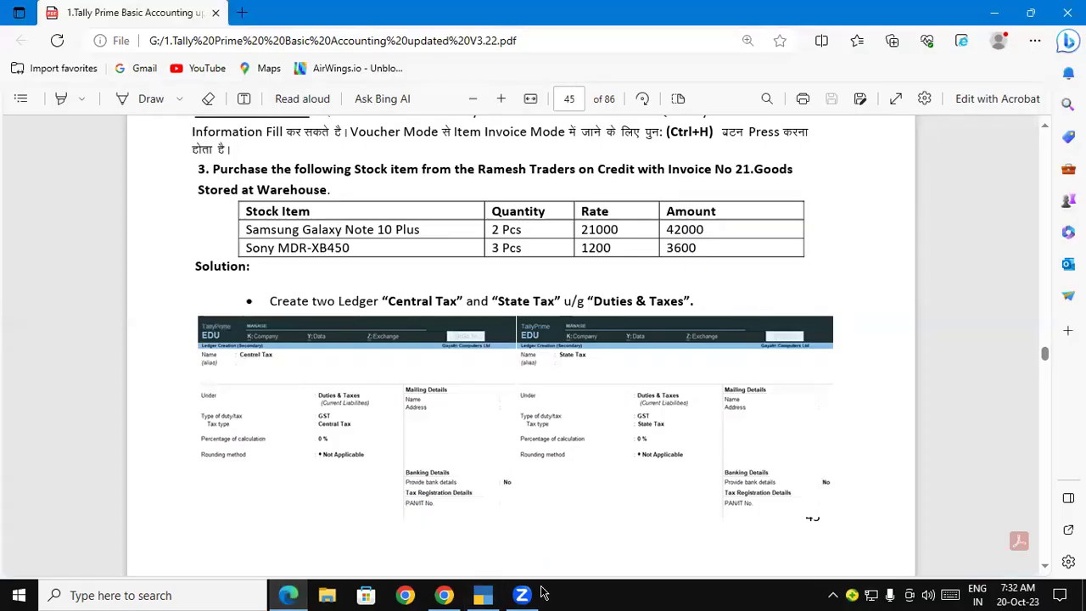
left_click(288, 593)
left_click(289, 594)
Return to TallyPrime, review the CGST ledger's duty and tax settings, and accept the ledger.
left_click(492, 594)
type("C")
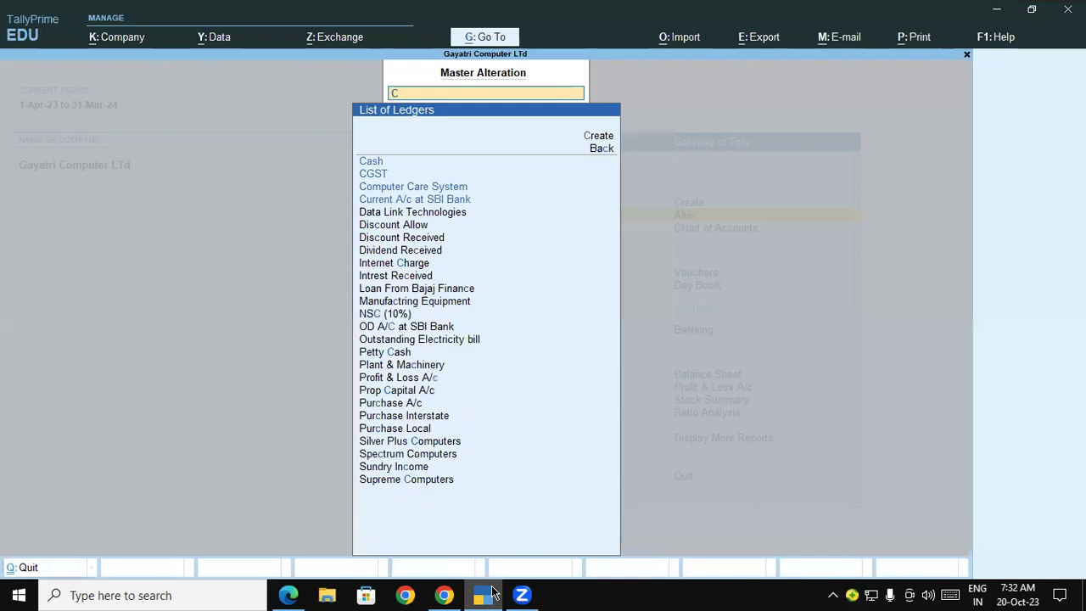
type("g")
key("Return")
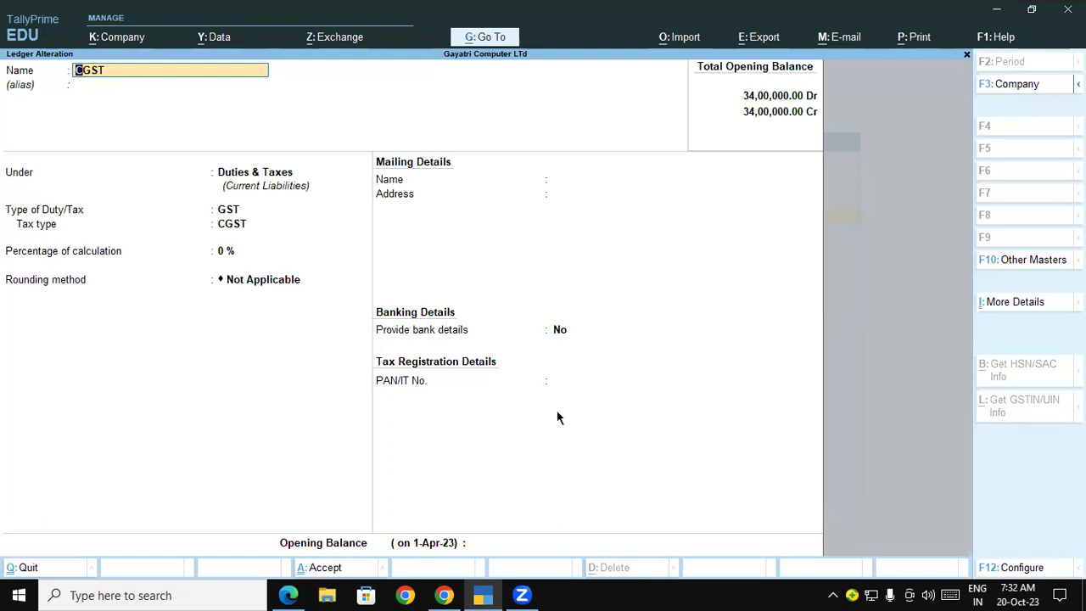
key("ctrl+a")
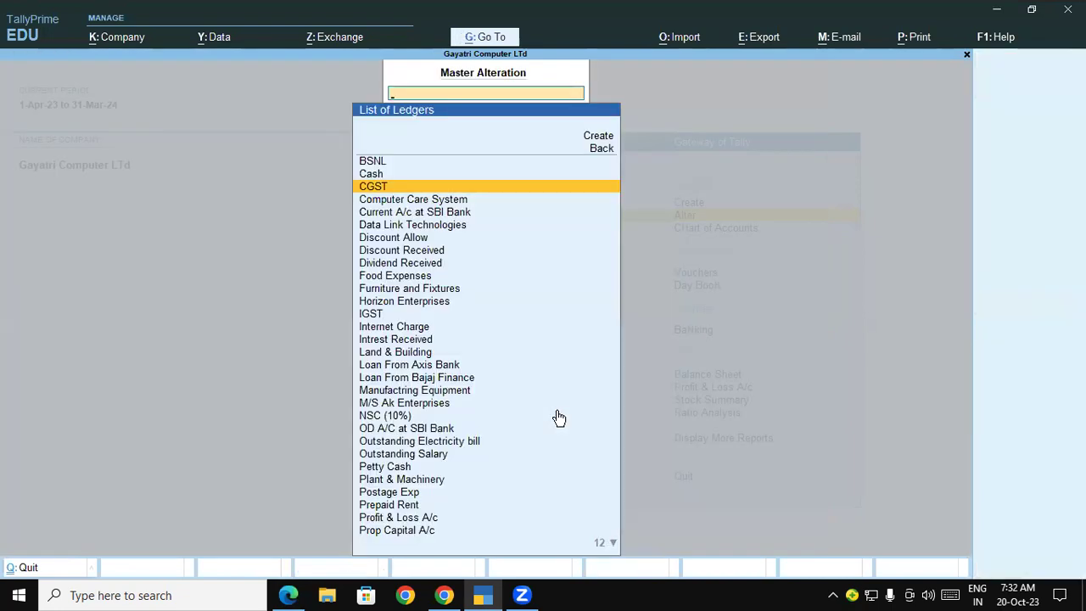
Review the SGST ledger's group, duty type and tax type, and close it without saving.
type("I")
key("BackSpace")
type("Sg")
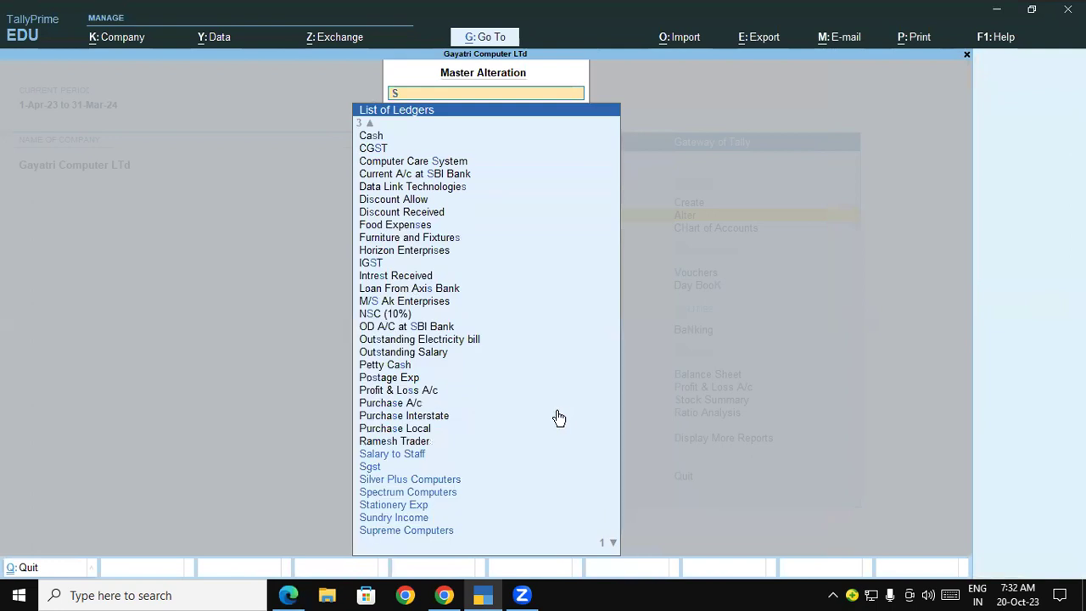
key("Return")
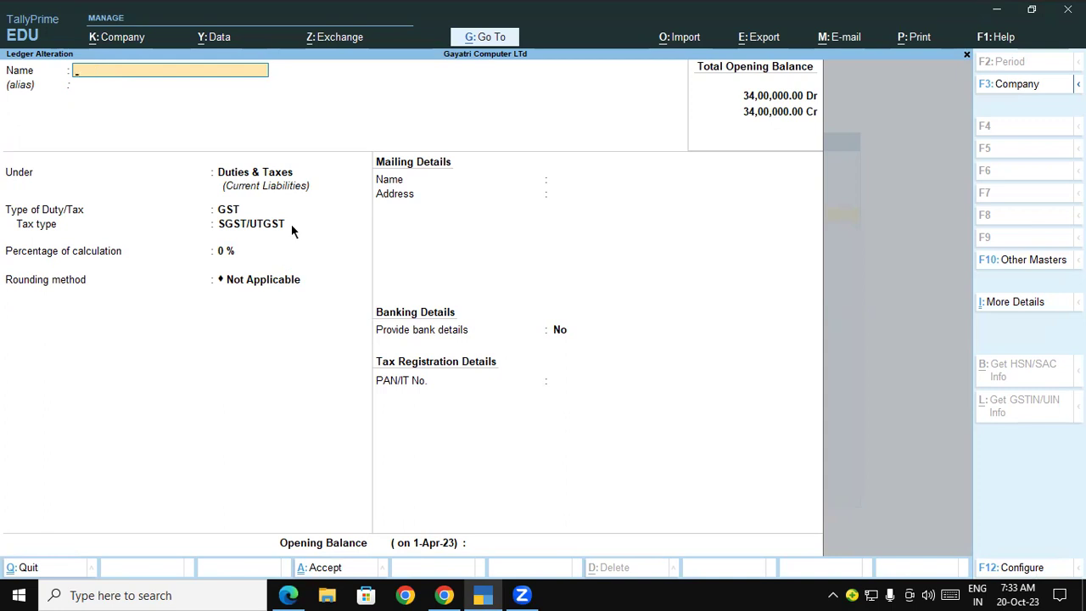
key("Escape")
Review the IGST ledger's duty and tax settings, and go back to the list of masters.
type("ig")
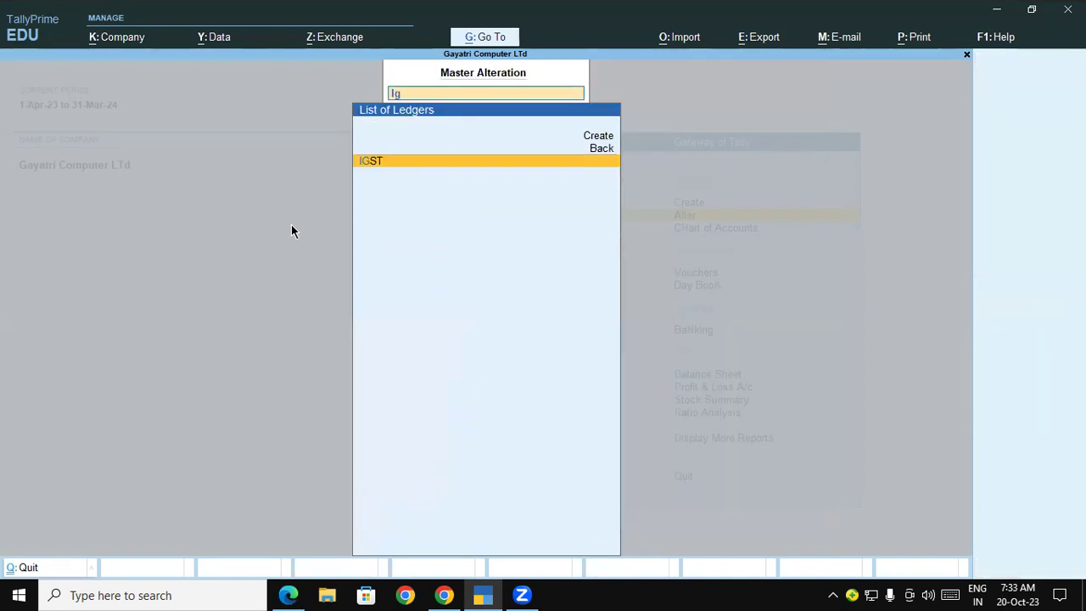
key("Return")
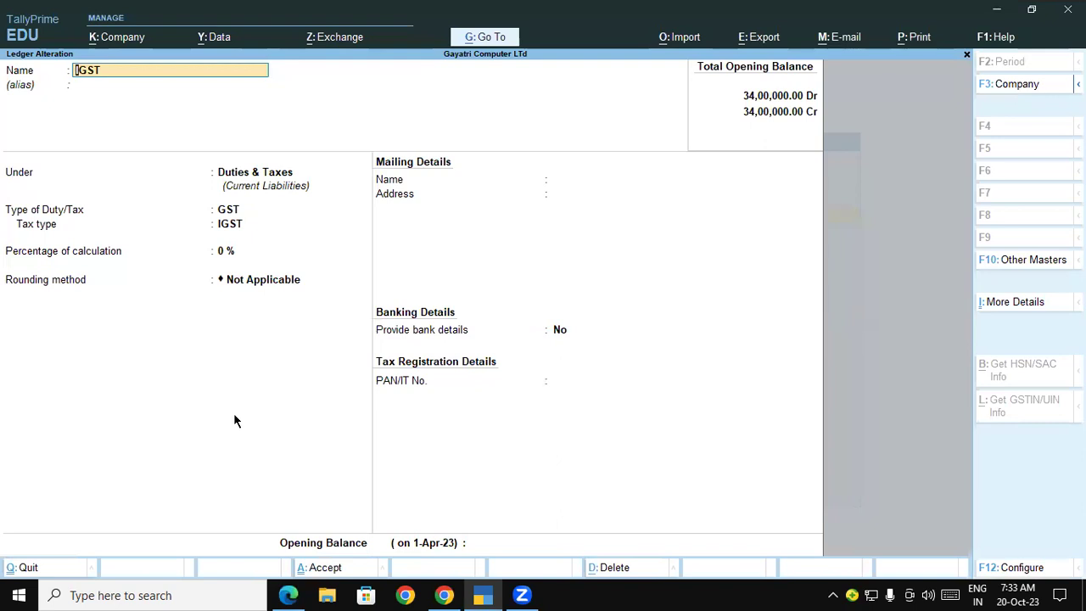
key("BackSpace")
key("Escape")
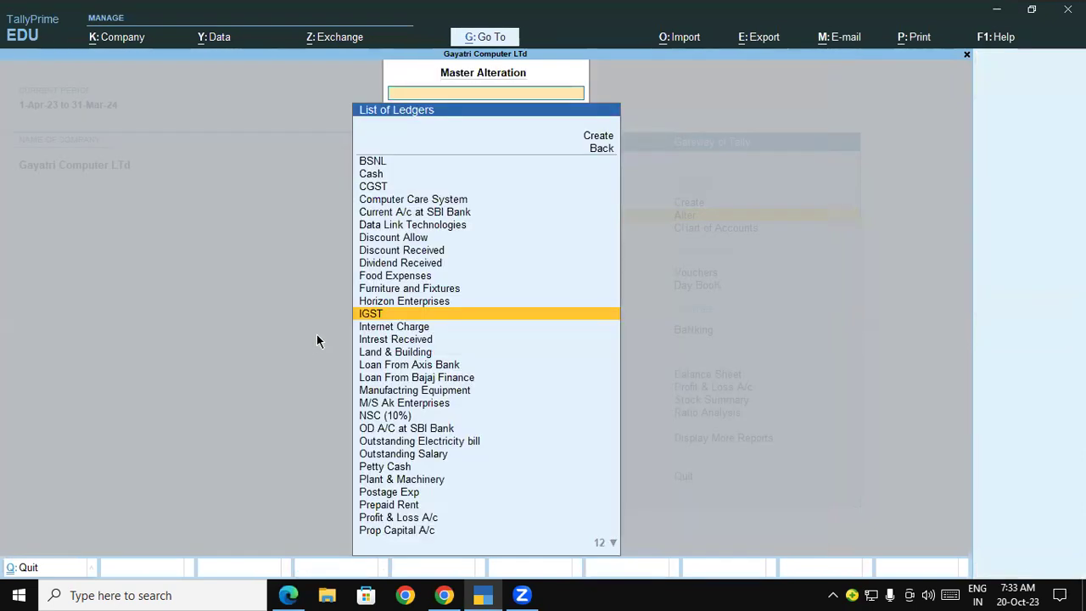
key("Escape")
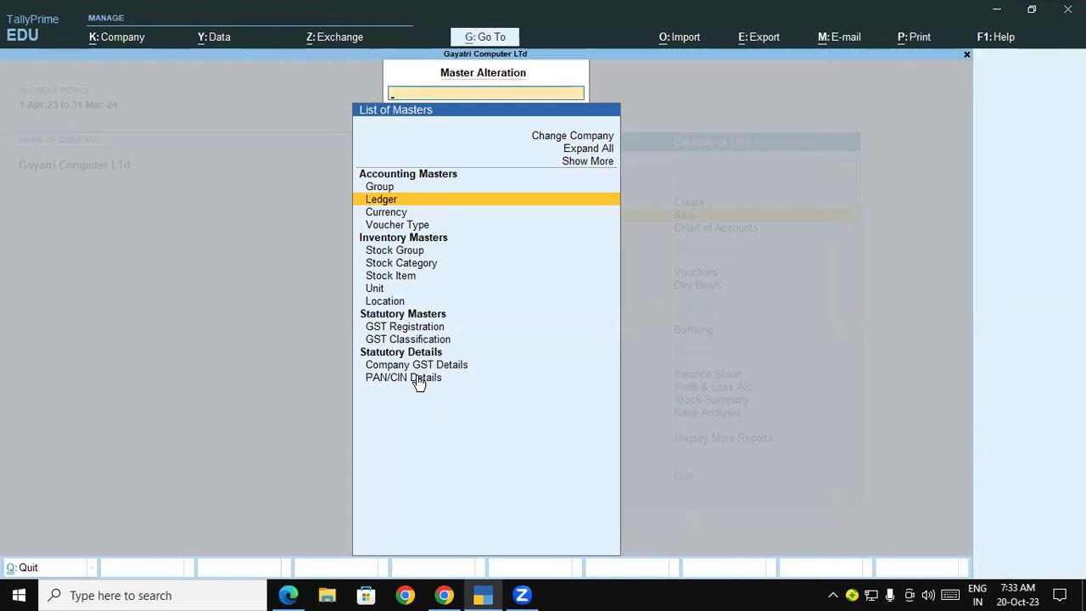
Open the Internet Charge ledger for alteration and go through its statutory settings as far as the HSN/SAC details.
key("Return")
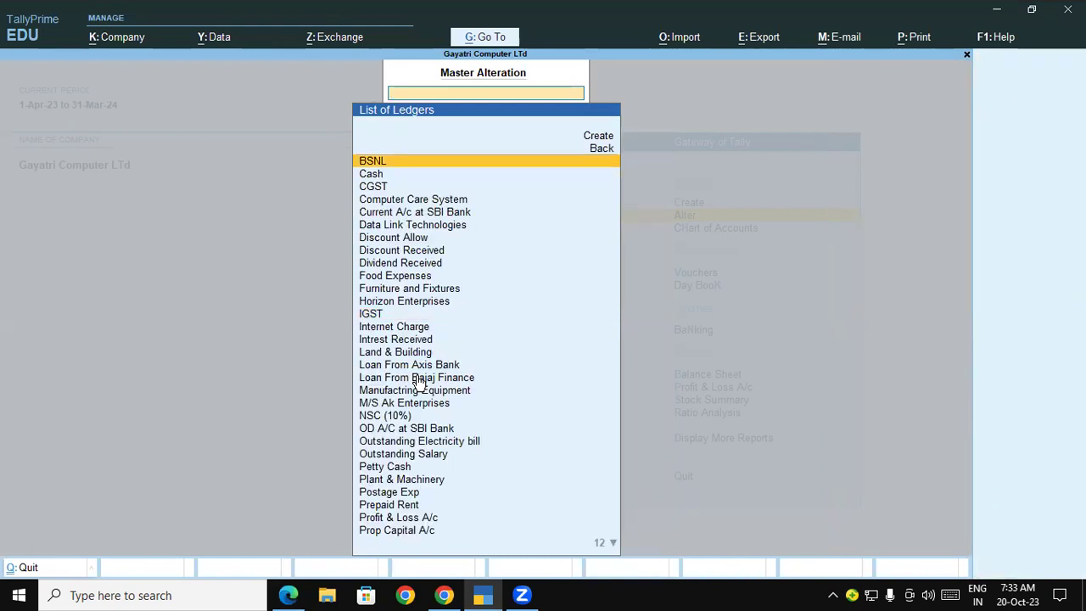
type("I")
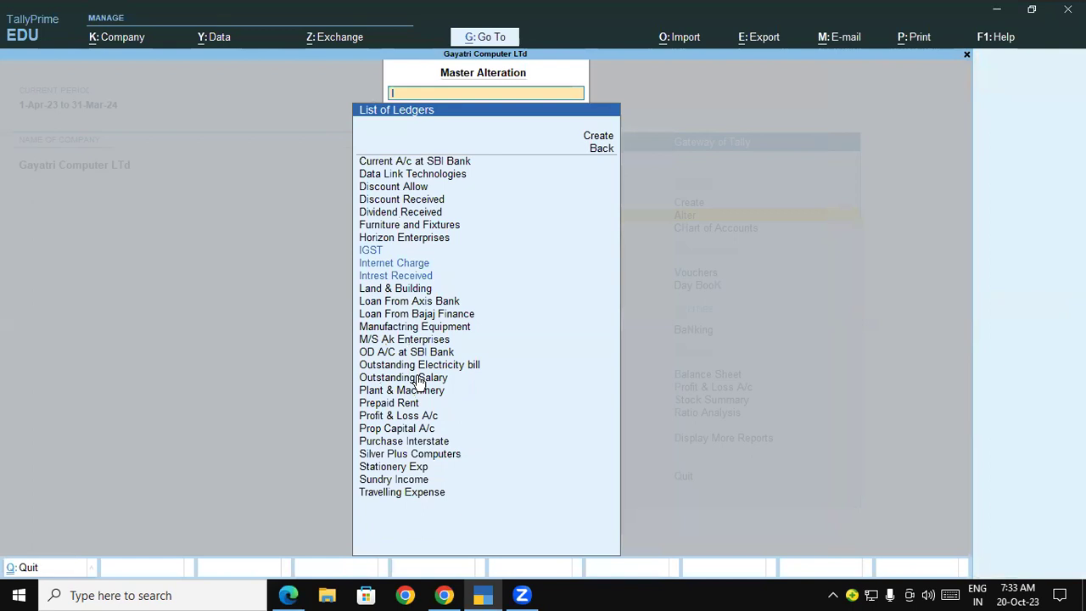
type("n")
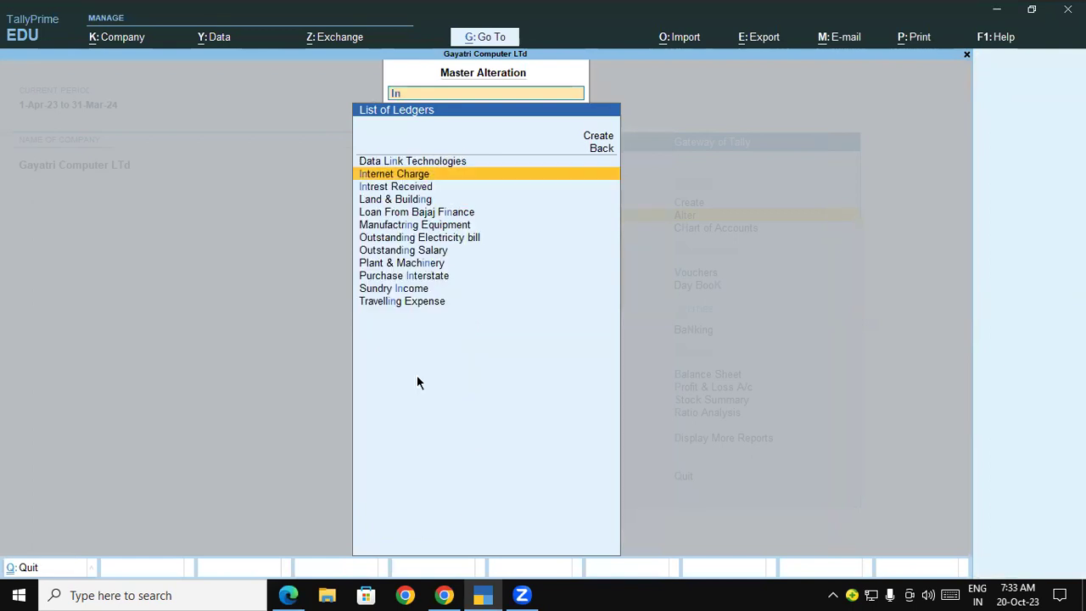
key("Return")
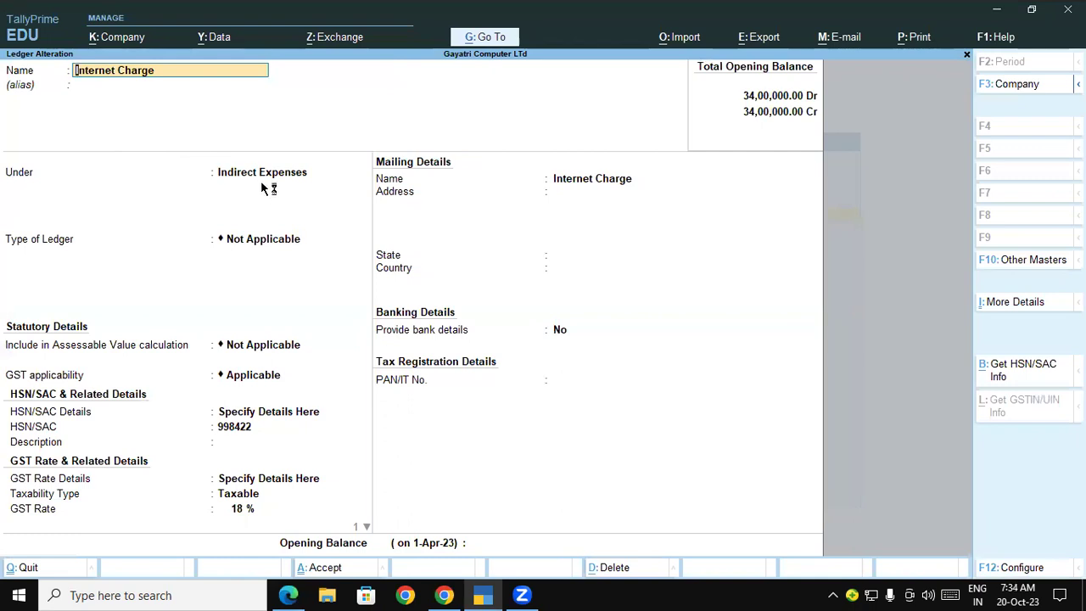
left_click(276, 347)
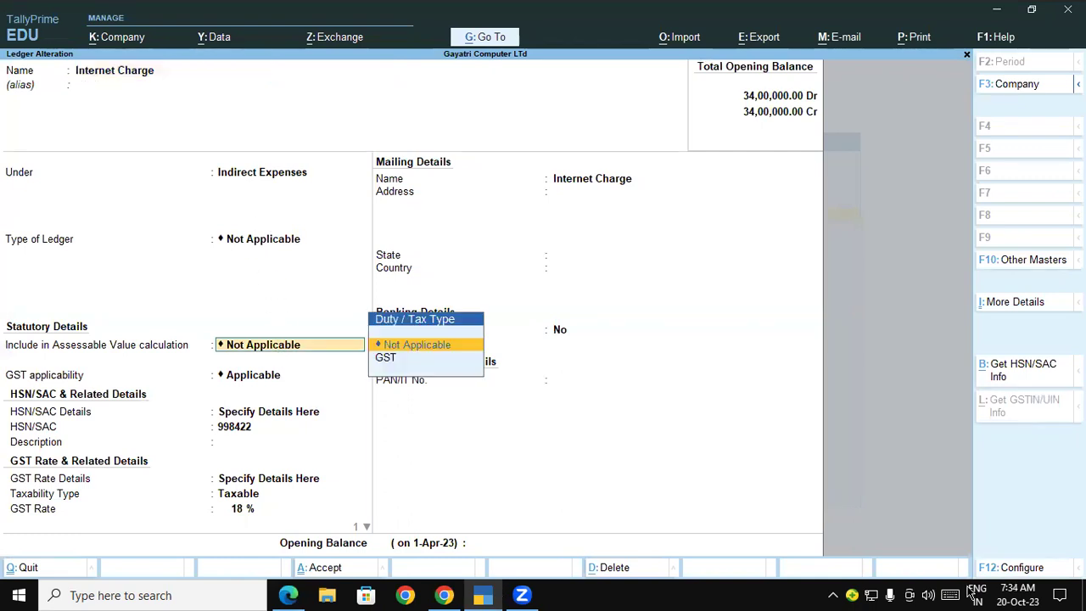
key("Return")
key("Return")
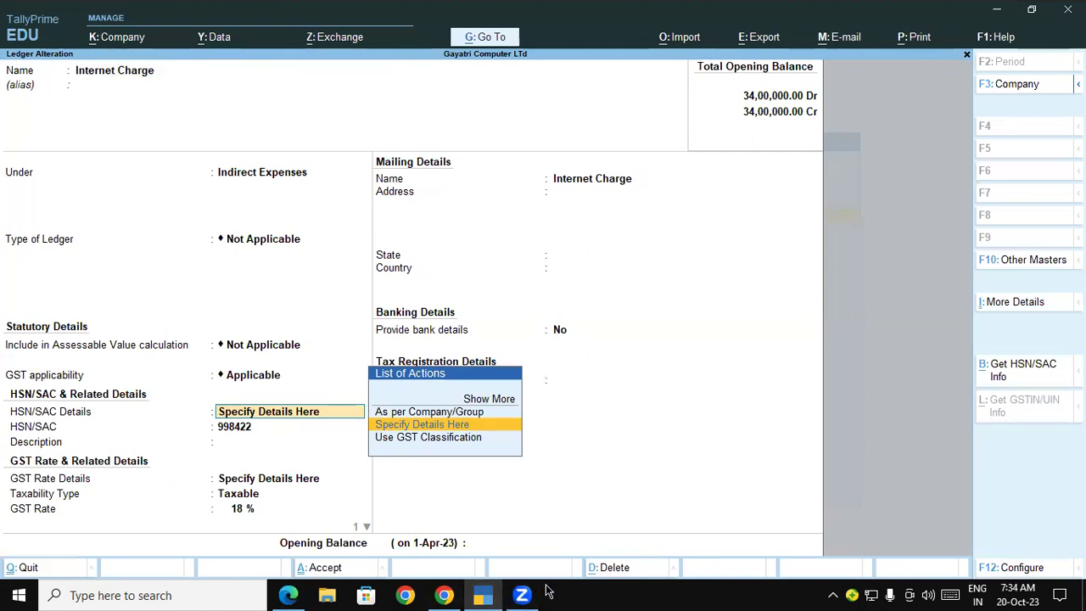
Draw red check marks beside the Statutory Details, Assessable Value and HSN/SAC lines, and clear the annotations.
left_click_drag(161, 363, 225, 309)
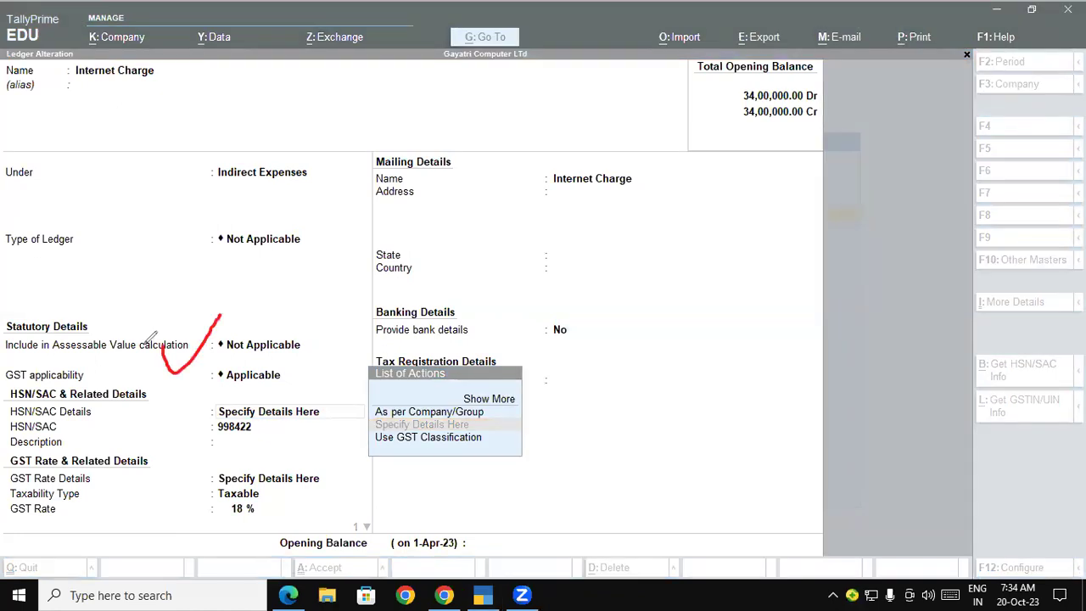
left_click_drag(52, 337, 104, 320)
left_click_drag(93, 411, 143, 378)
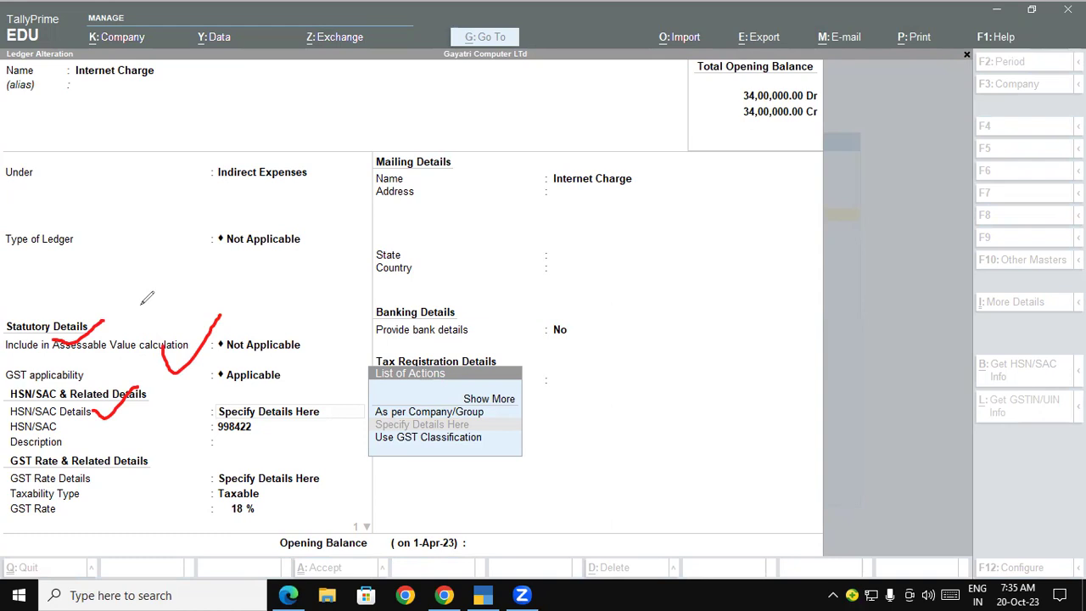
mouse_move(81, 320)
left_mouse_down()
mouse_move(94, 339)
mouse_move(137, 304)
left_mouse_up()
key("Escape")
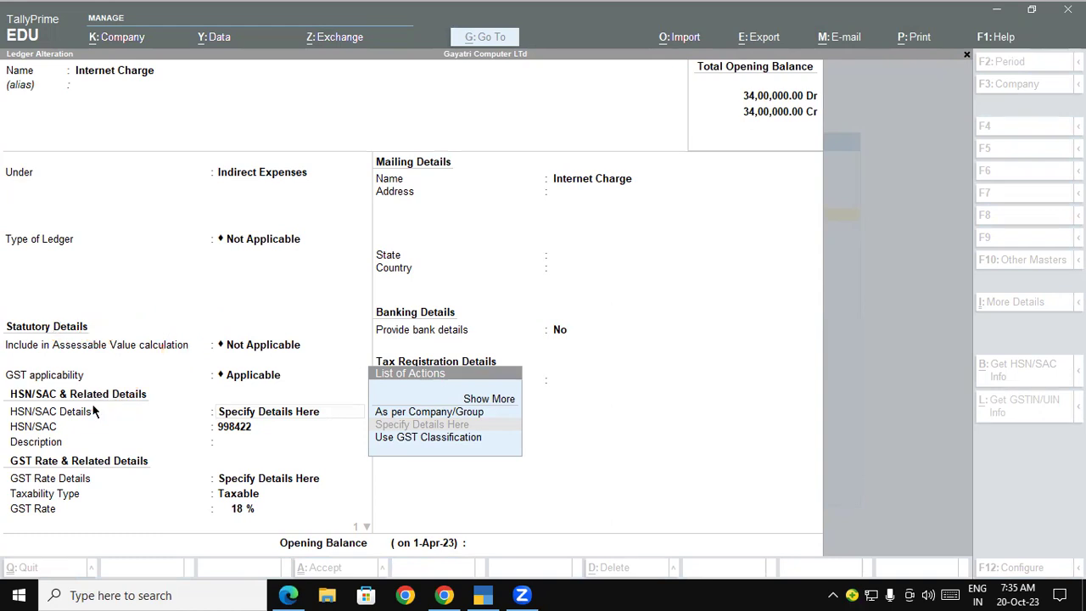
left_click(661, 411)
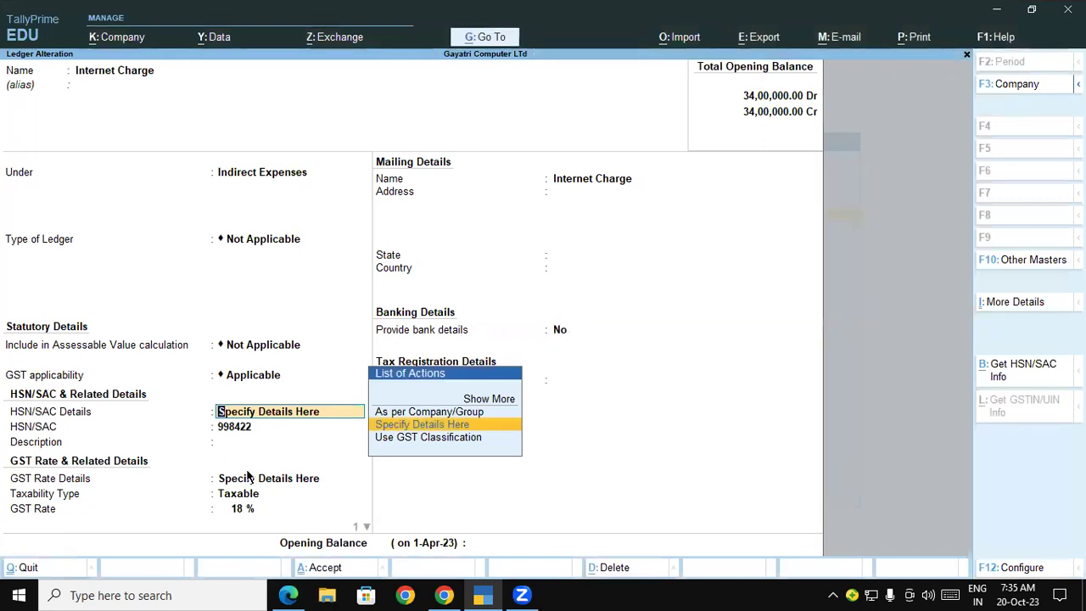
Switch to the PDF in Edge, find the BSNL internet charges exercise and copy its SAC code 998422.
left_click(293, 593)
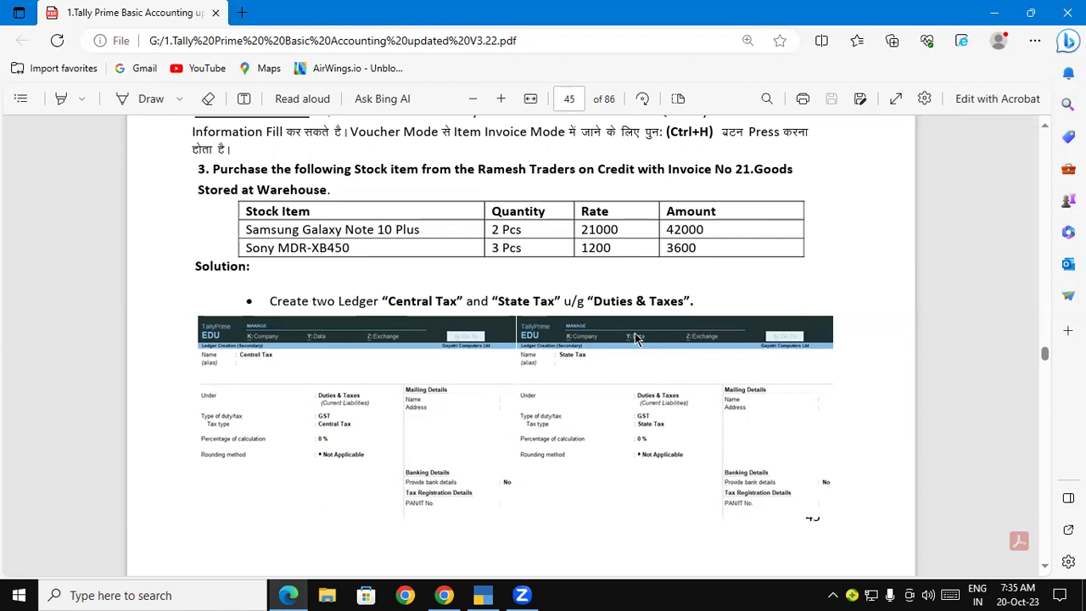
scroll(636, 338, "down", 5)
scroll(636, 338, "down", 3)
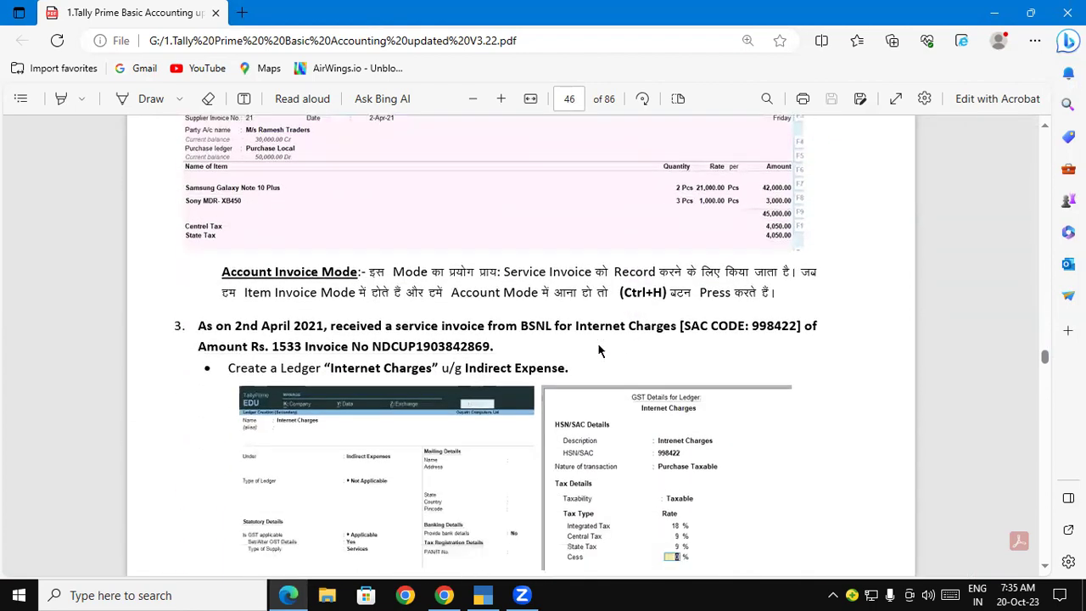
scroll(598, 351, "down", 1)
left_click_drag(752, 293, 803, 294)
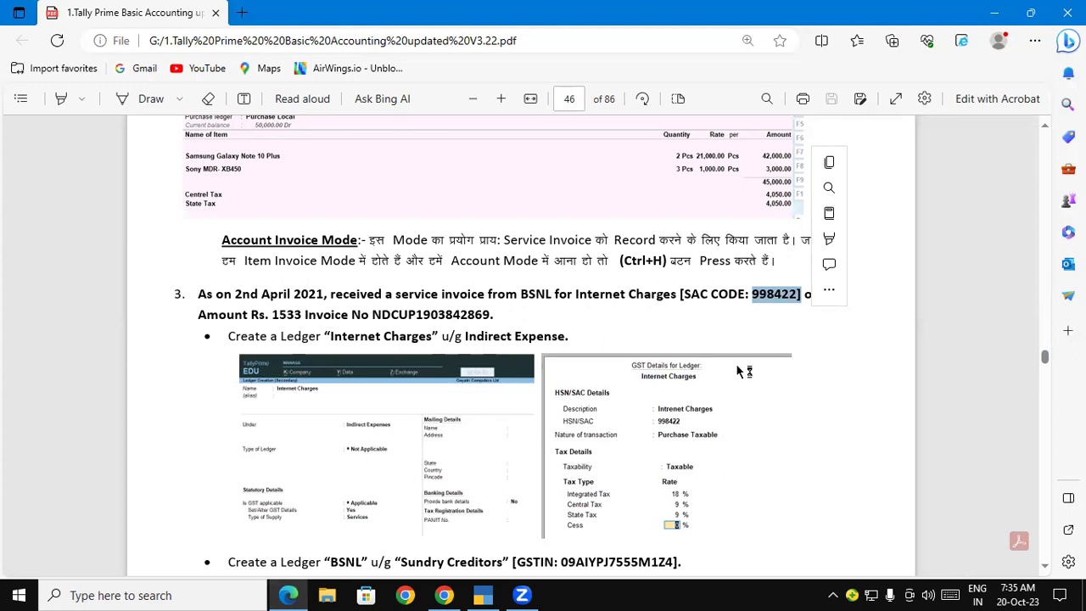
key("ctrl+c")
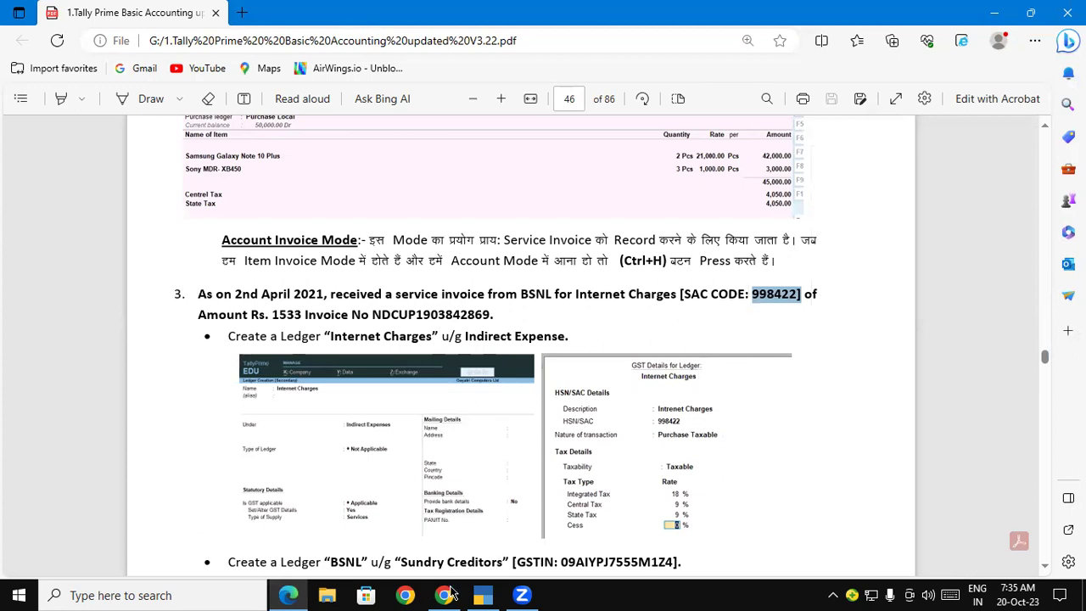
Return to TallyPrime and go through the Internet Charge ledger's GST rate details, taxability type and GST rate.
left_click(488, 594)
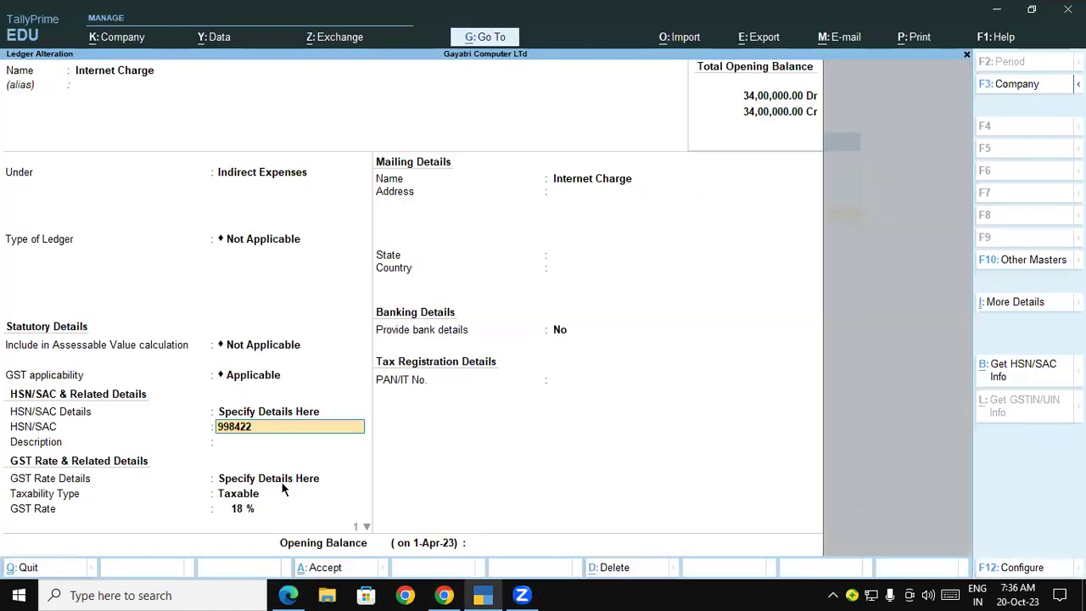
left_click(282, 489)
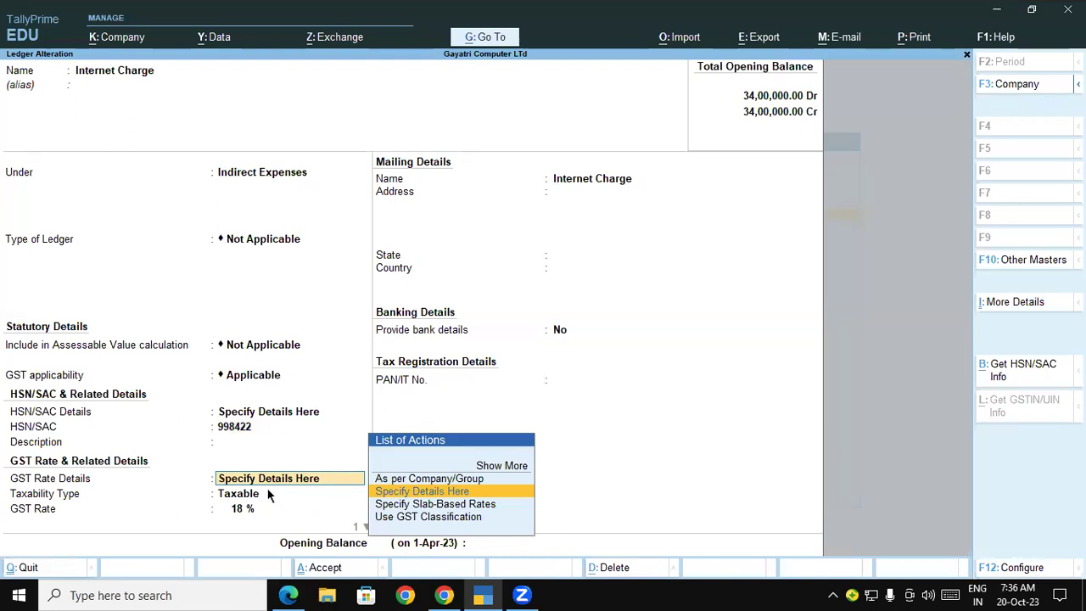
left_click(259, 496)
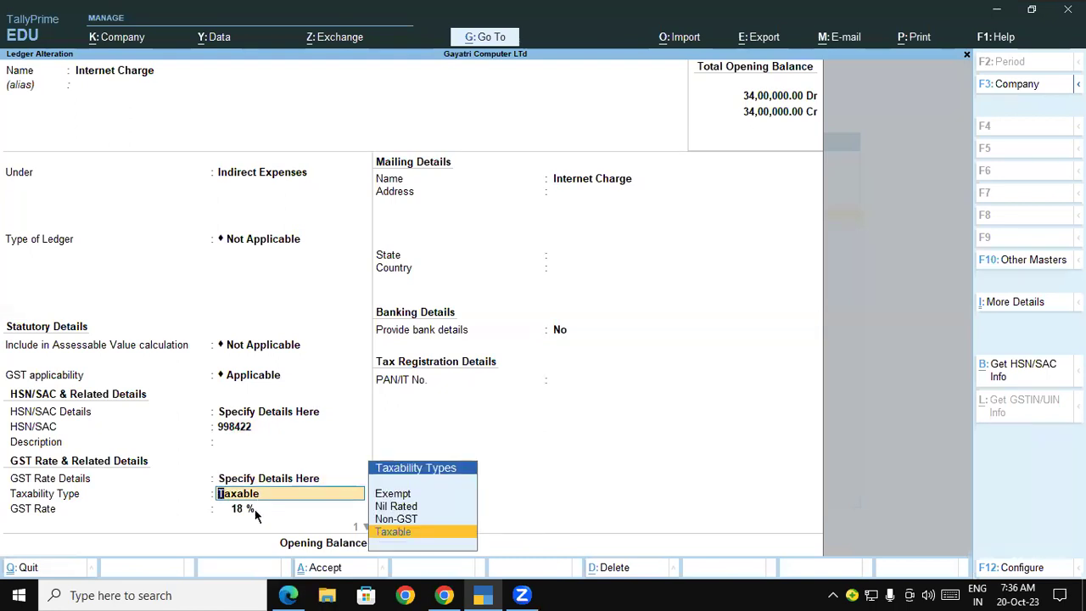
left_click(255, 509)
Check the BSNL exercise in the PDF, then review the BSNL ledger in TallyPrime and return to the Gateway of Tally.
left_click(287, 594)
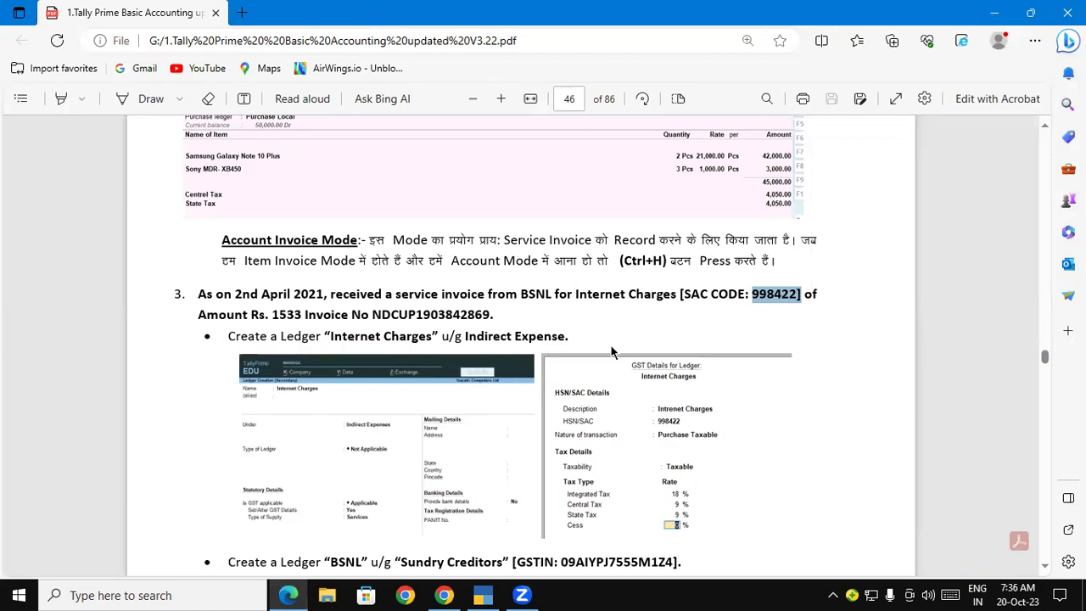
key("alt+Tab")
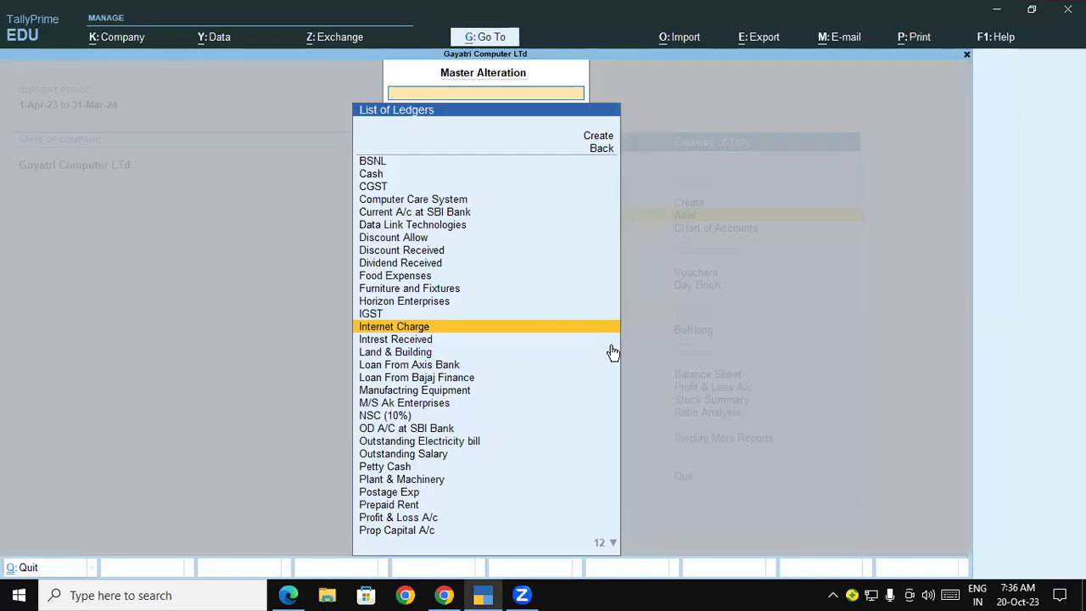
type("bs")
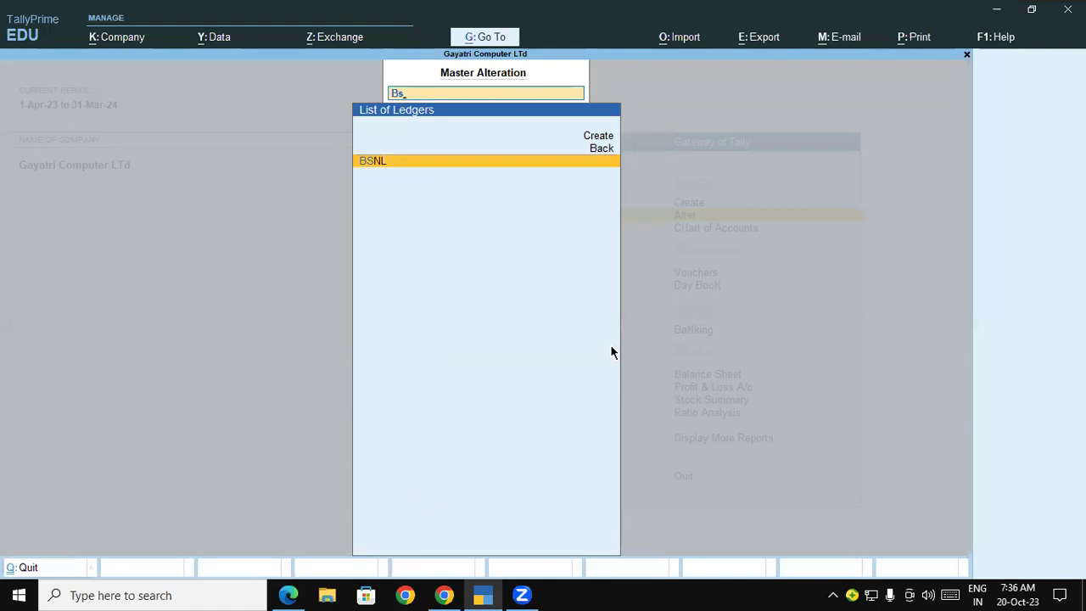
key("Return")
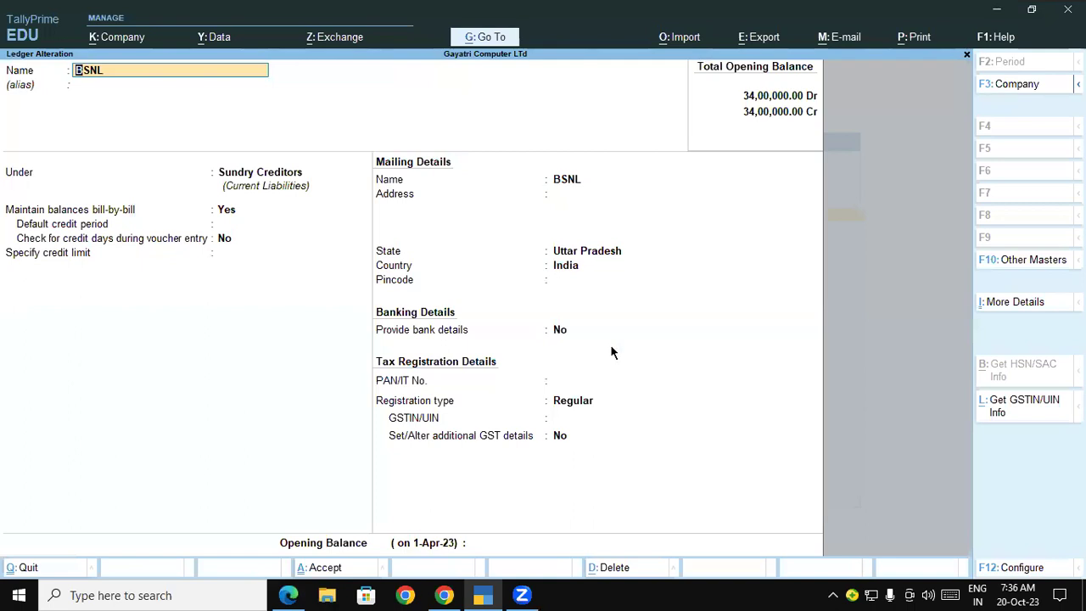
key("ctrl+a")
key("Escape")
key("Escape")
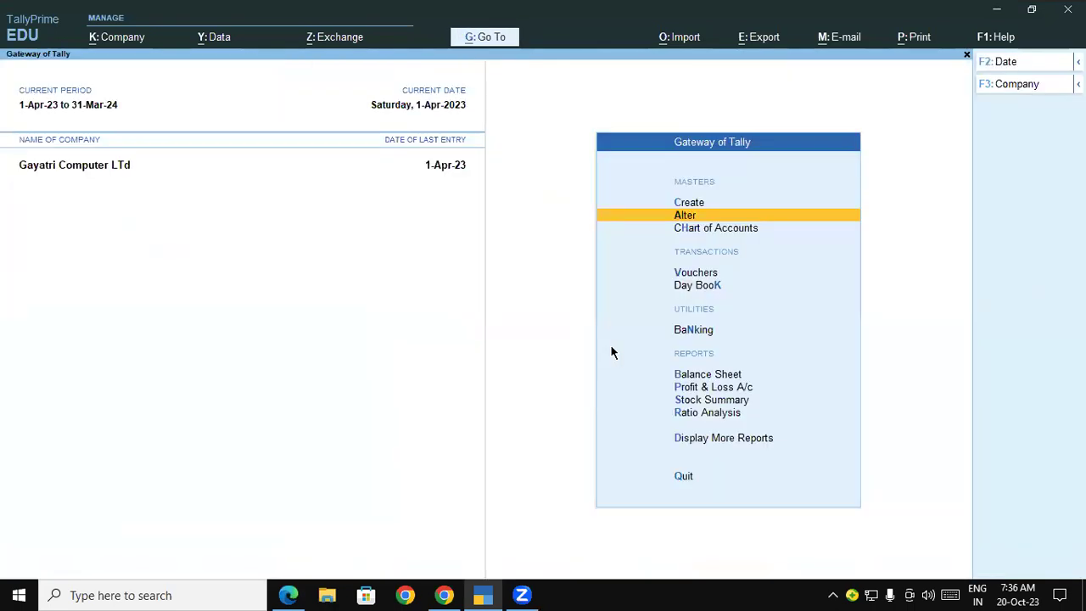
Look up the last Ramesh Trader purchase voucher in the Day Book, view it and leave it without changes.
key("k")
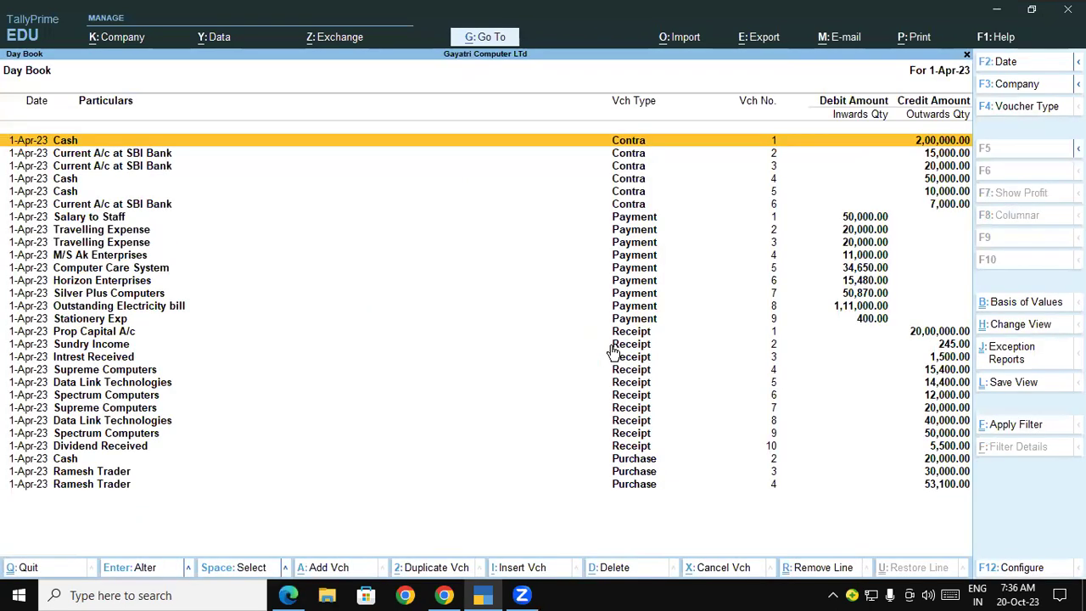
key("Down")
key("Down")
key("Down")
key("Down")
key("Down")
key("Down")
key("Down")
key("Down")
key("Down")
key("Down")
key("Down")
key("Down")
key("Down")
key("Down")
key("Down")
key("Down")
key("Down")
key("Down")
key("Down")
key("Down")
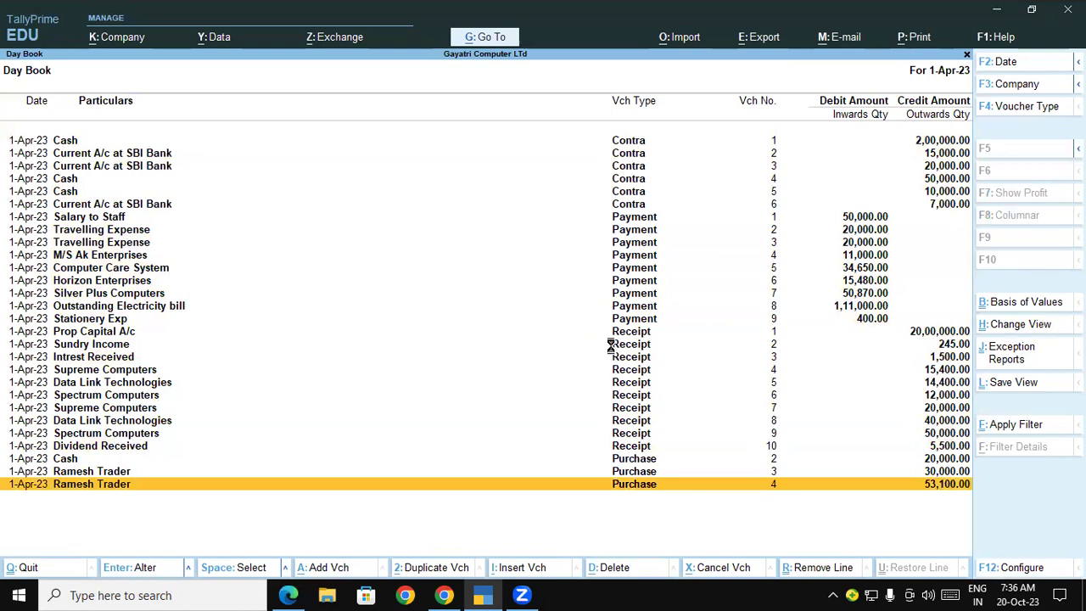
key("Return")
key("Escape")
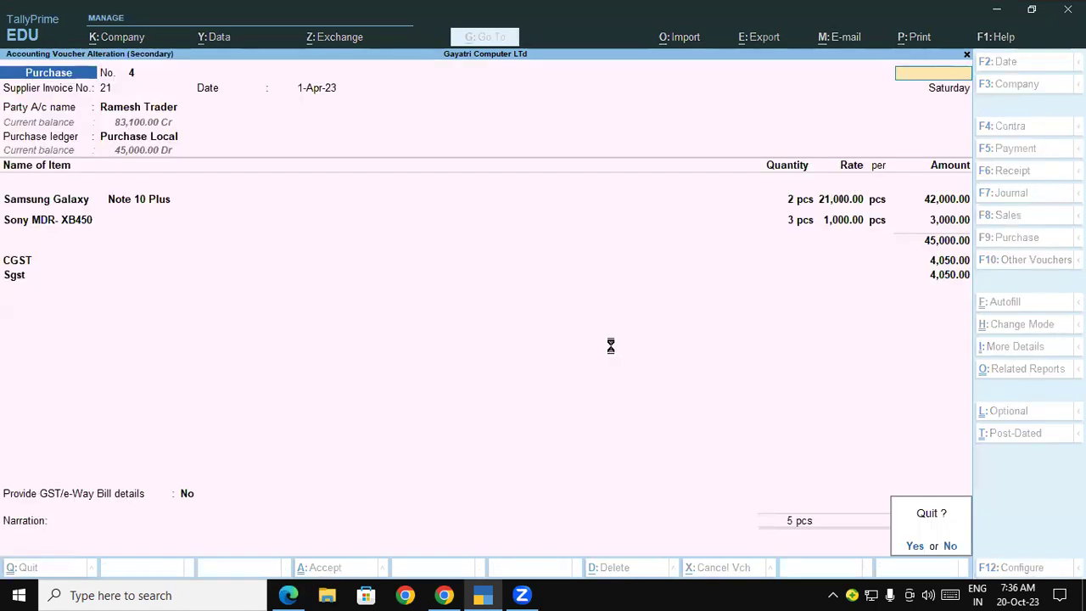
key("y")
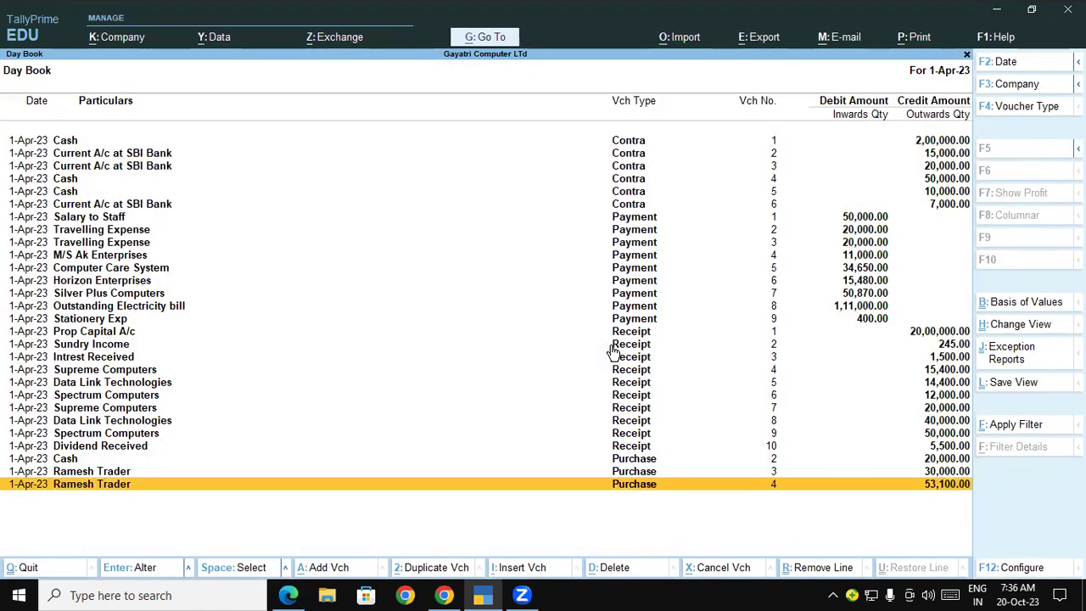
key("Escape")
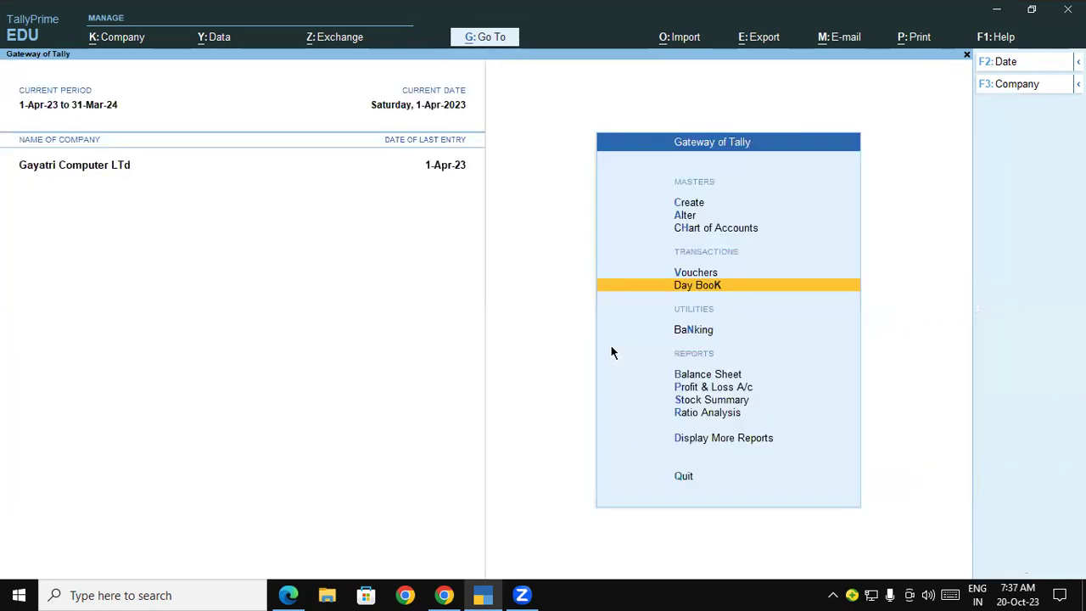
Start a new purchase voucher and change its mode to Accounting Invoice.
key("v")
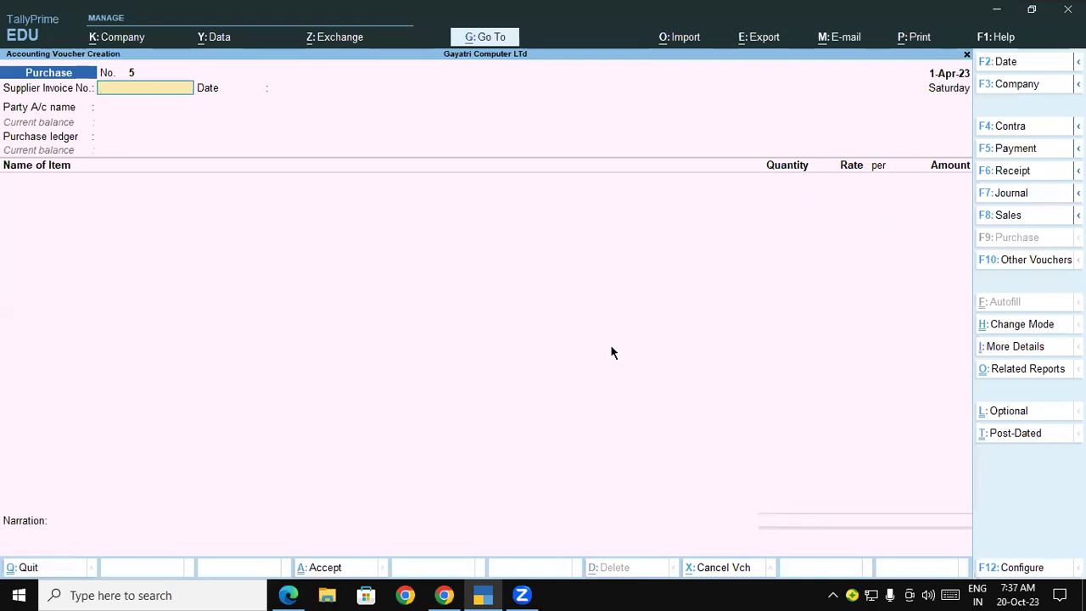
key("ctrl+h")
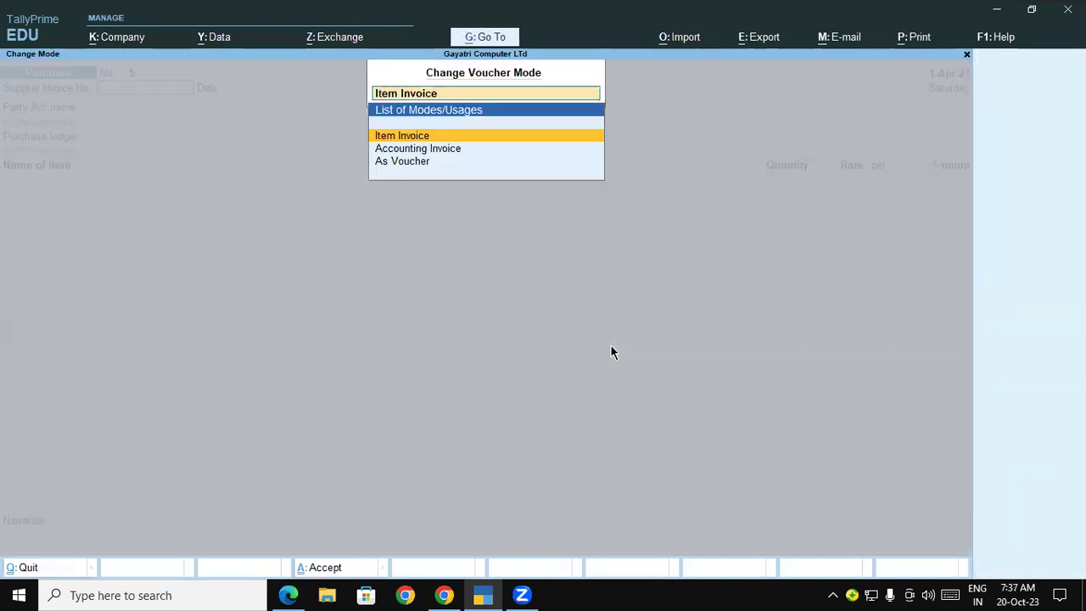
key("Down")
key("Return")
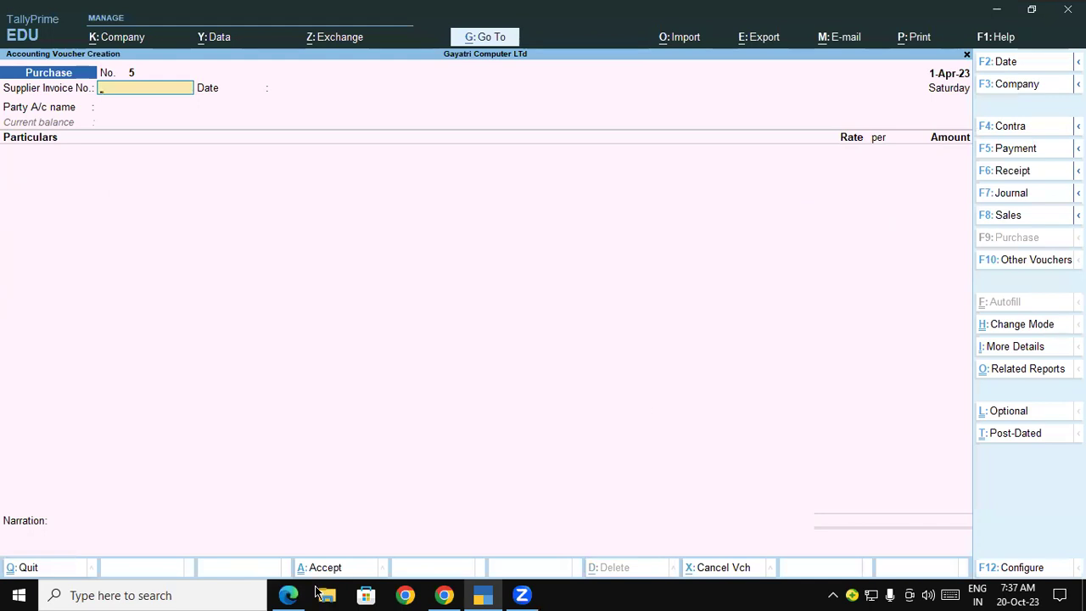
Copy the BSNL invoice number from the PDF exercise into the voucher's supplier invoice number and accept the date 1-Apr-23.
left_click(406, 595)
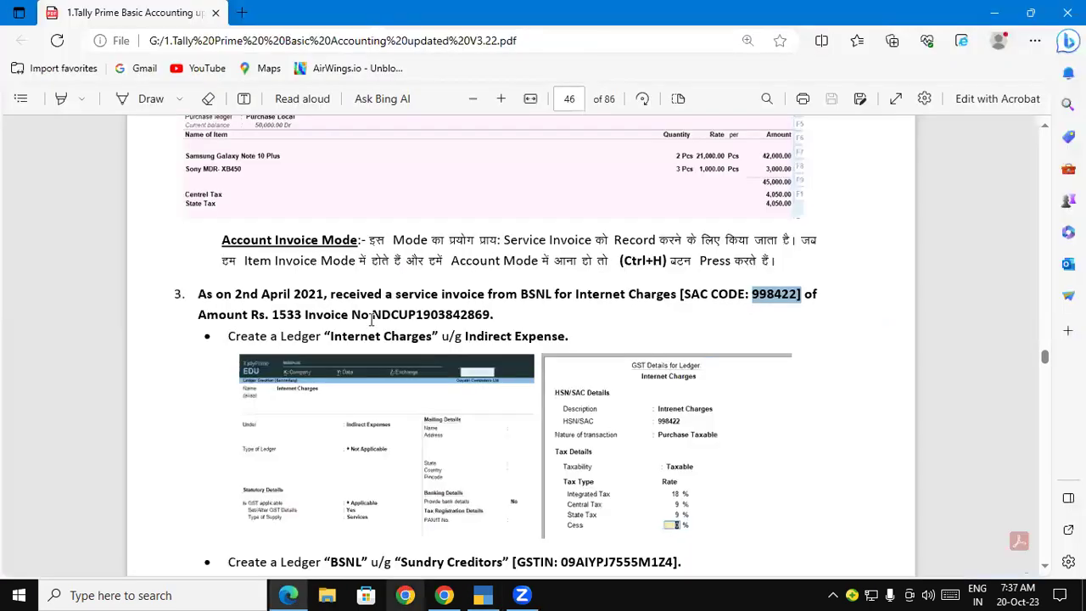
left_click_drag(370, 319, 491, 315)
key("ctrl+c")
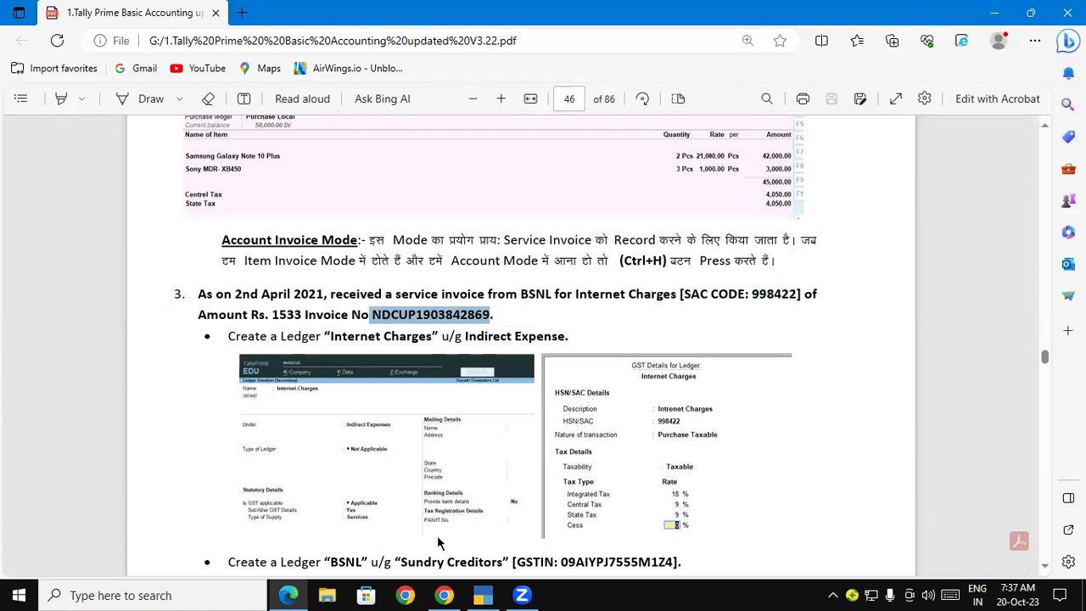
left_click(475, 593)
key("ctrl+v")
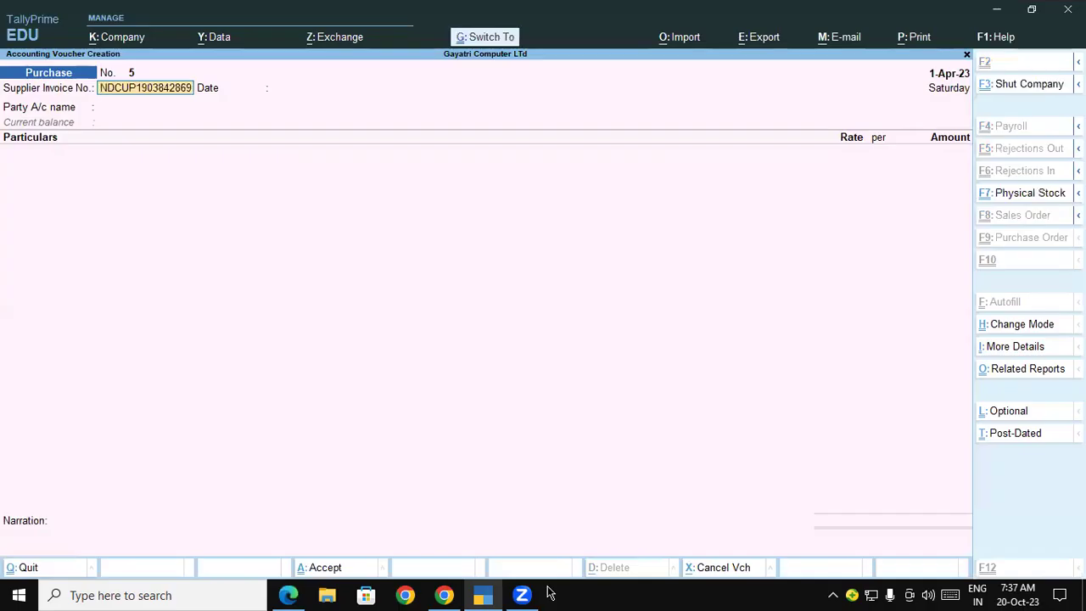
key("Return")
key("Return")
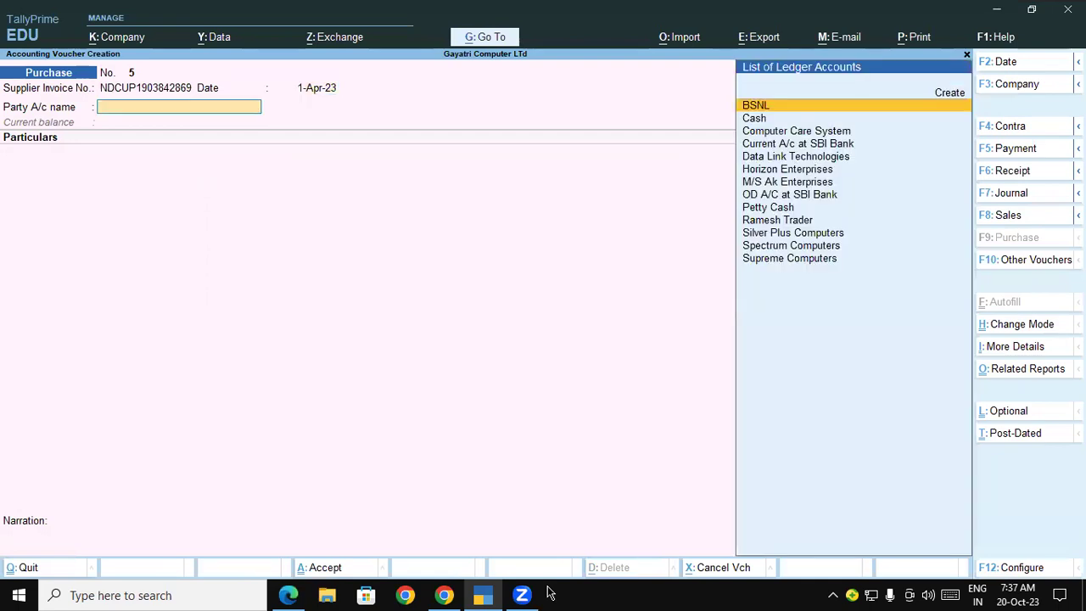
Set the voucher's party account to BSNL and accept its receipt and party details without additions.
type("Bsn")
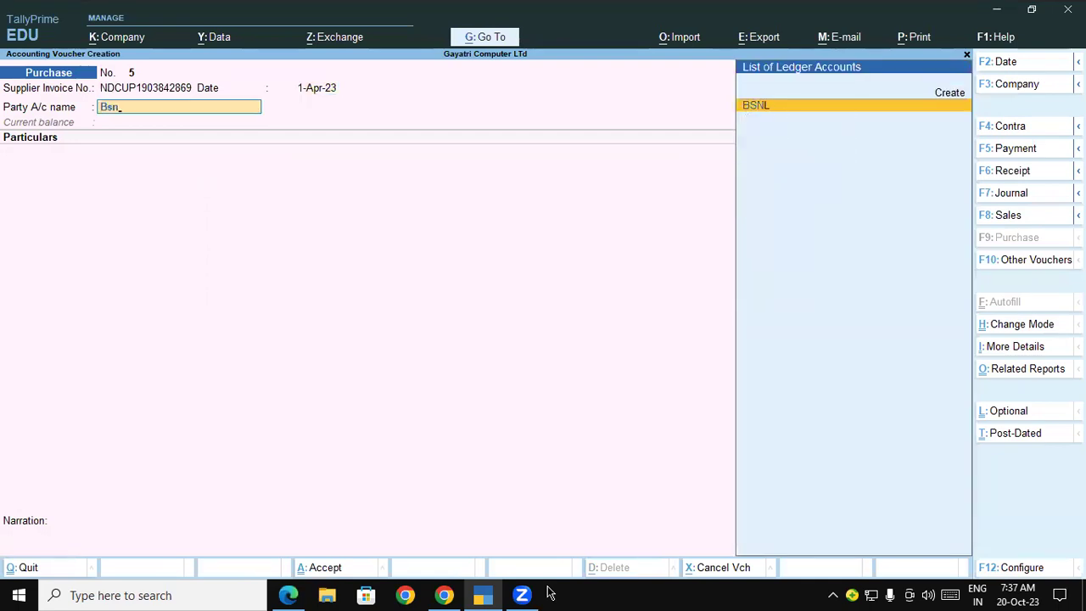
key("Return")
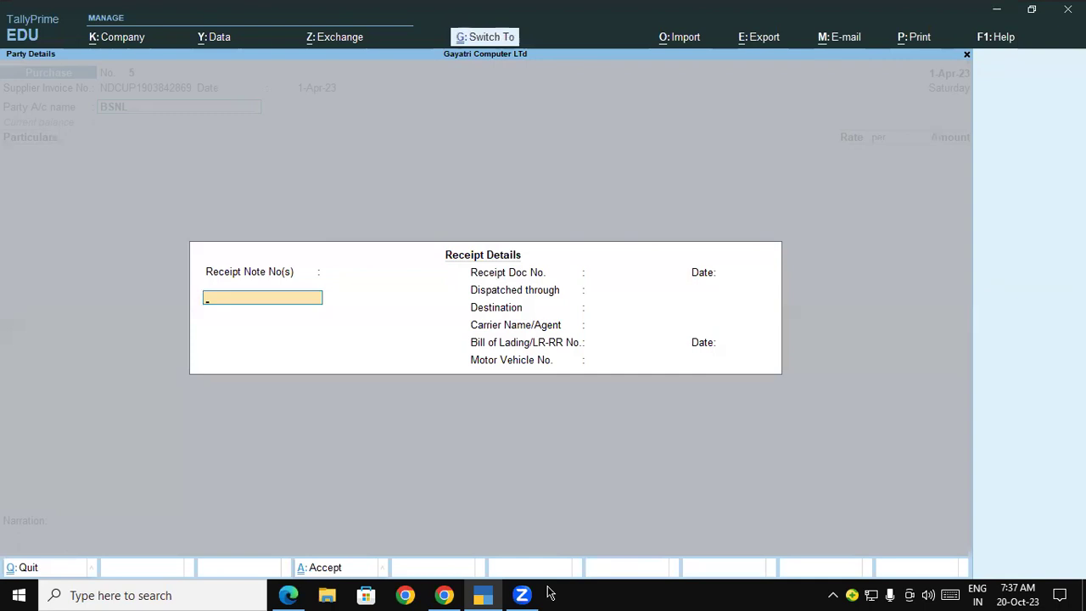
key("ctrl+a")
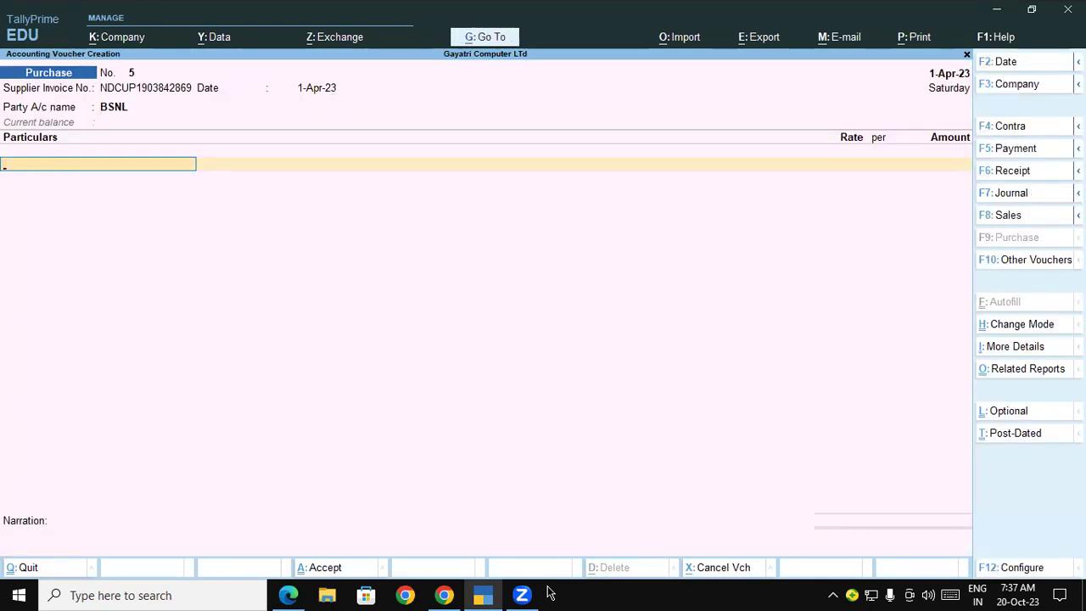
Choose Internet Charge as the first particulars line and check the voucher configuration for Provide Amount Inclusive of Tax for Ledgers.
type("In")
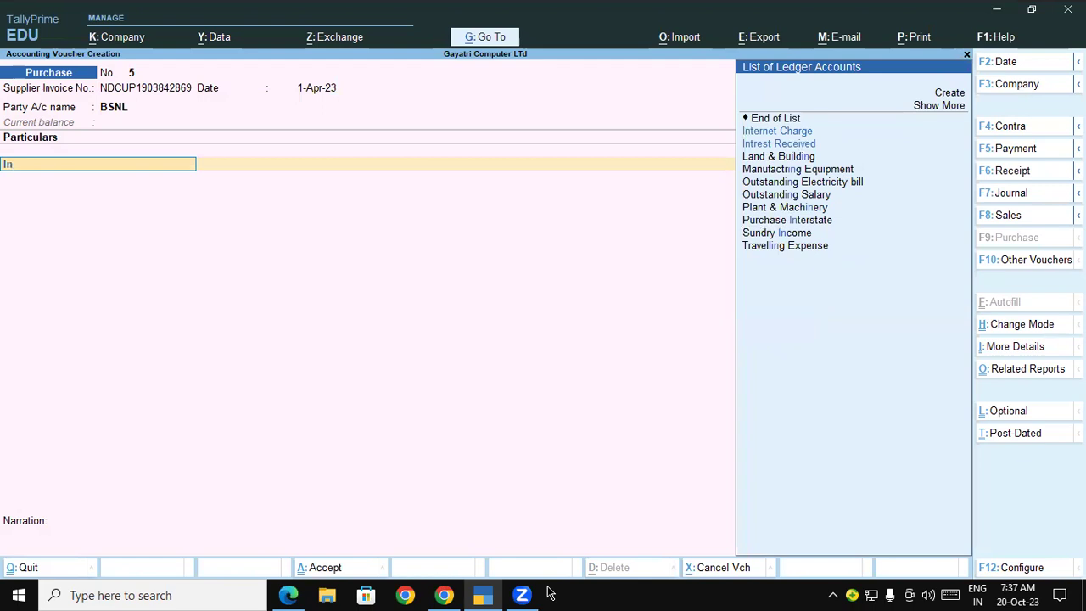
key("Return")
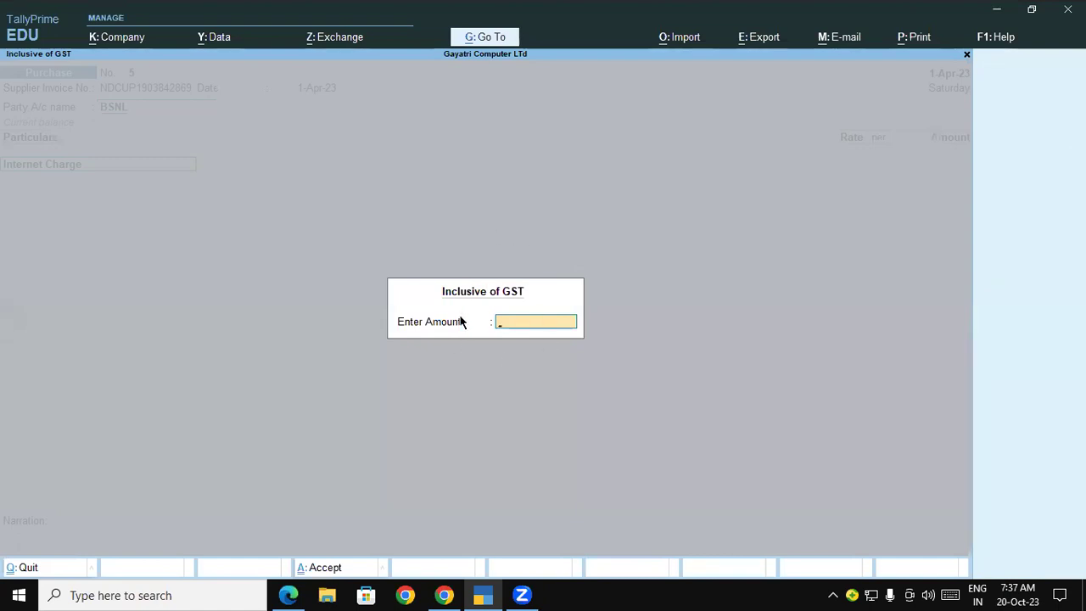
key("Escape")
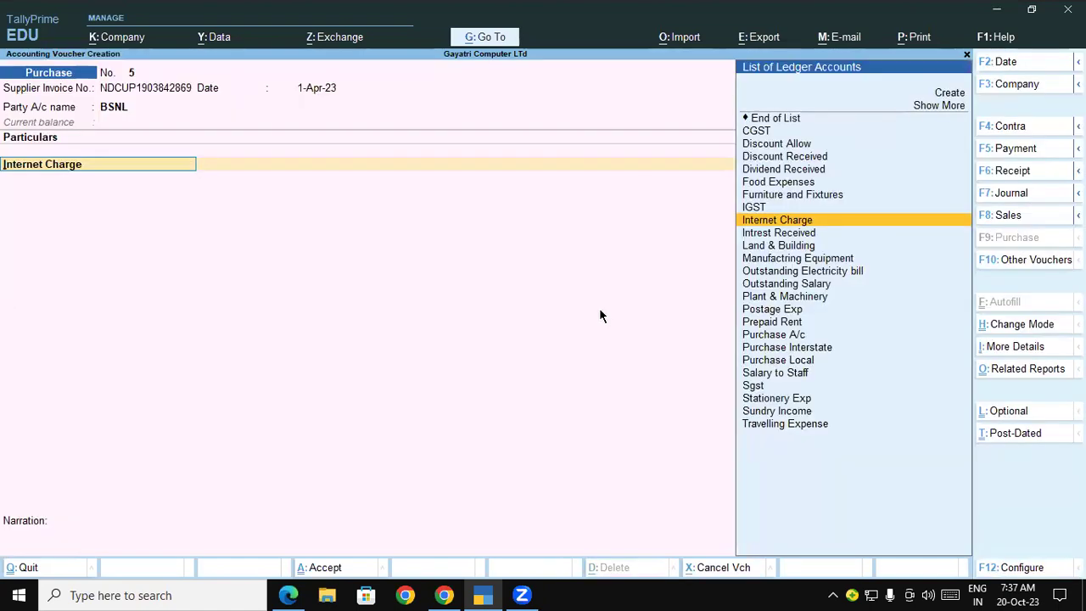
key("F12")
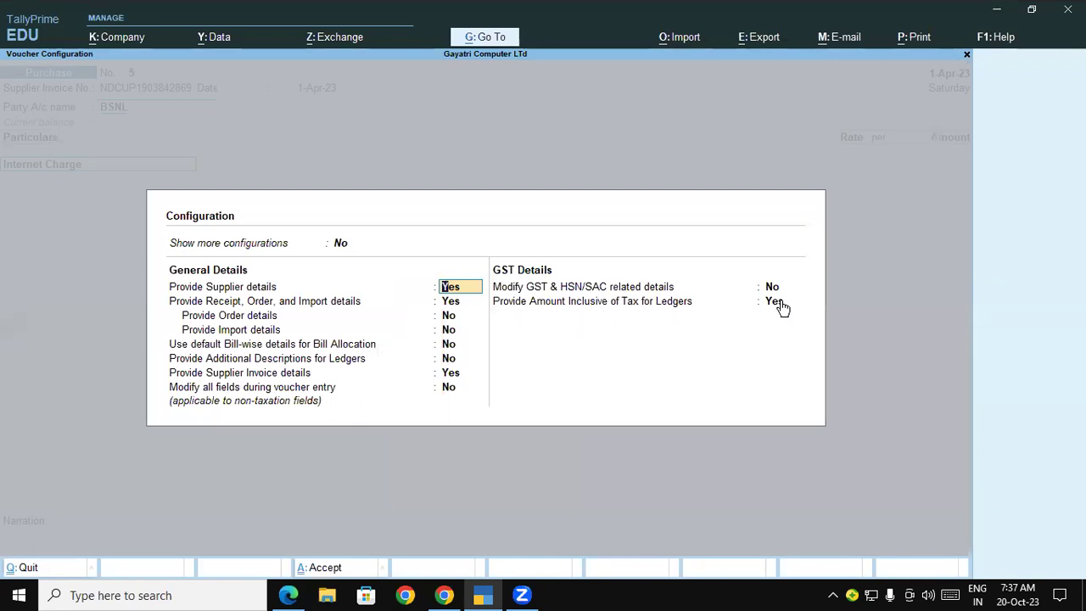
key("ctrl+a")
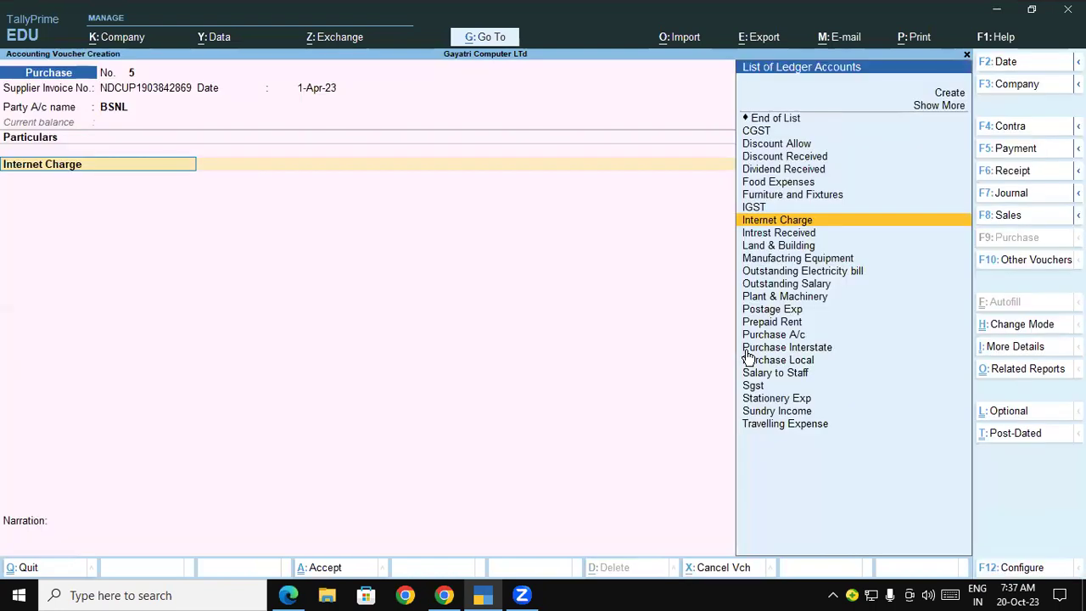
Enter 1533 as the GST-inclusive amount for the Internet Charge line and accept the calculated value.
key("Return")
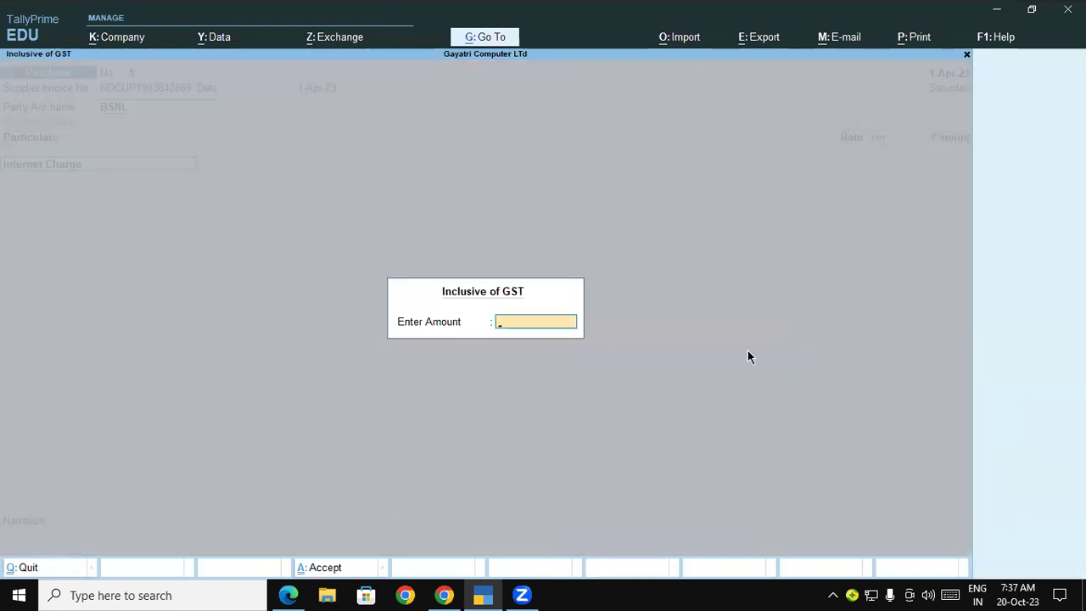
type("1533")
key("Return")
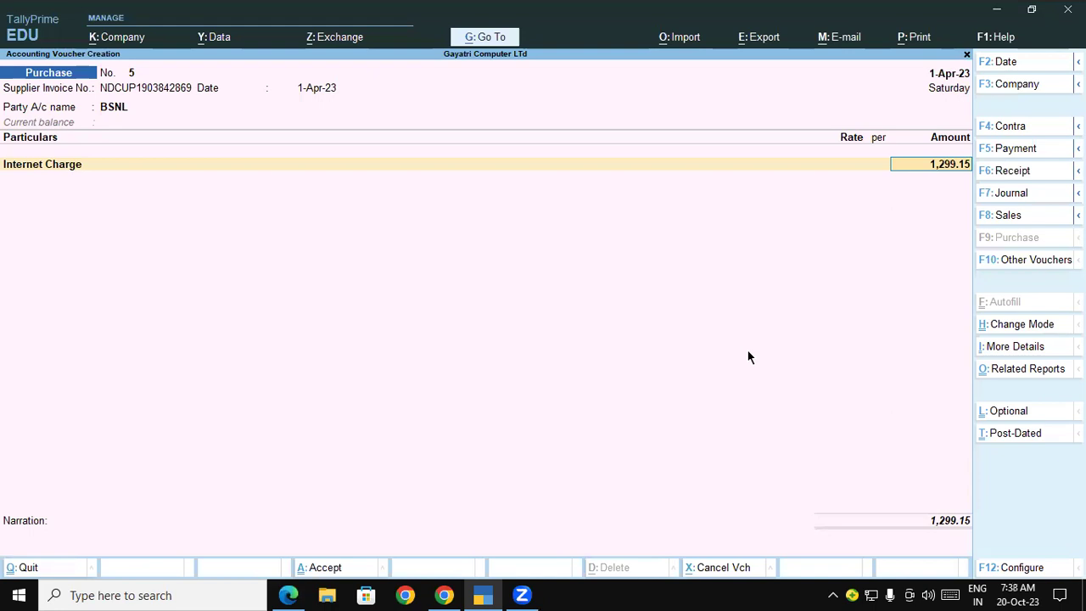
key("Return")
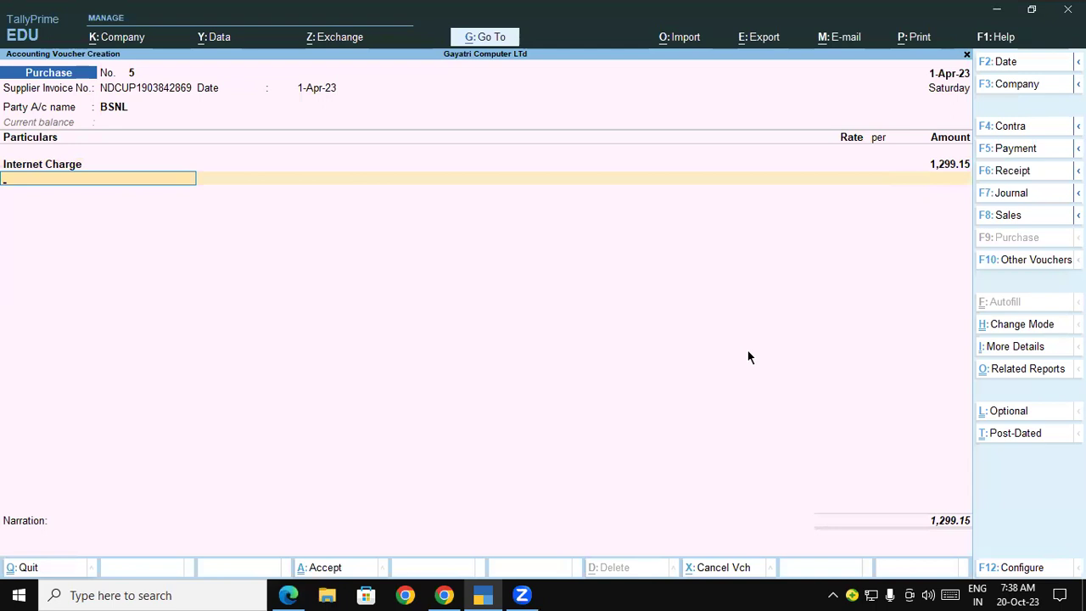
Add the CGST and Sgst ledger lines below Internet Charge with their calculated tax amounts.
type("Cg")
key("Return")
key("Return")
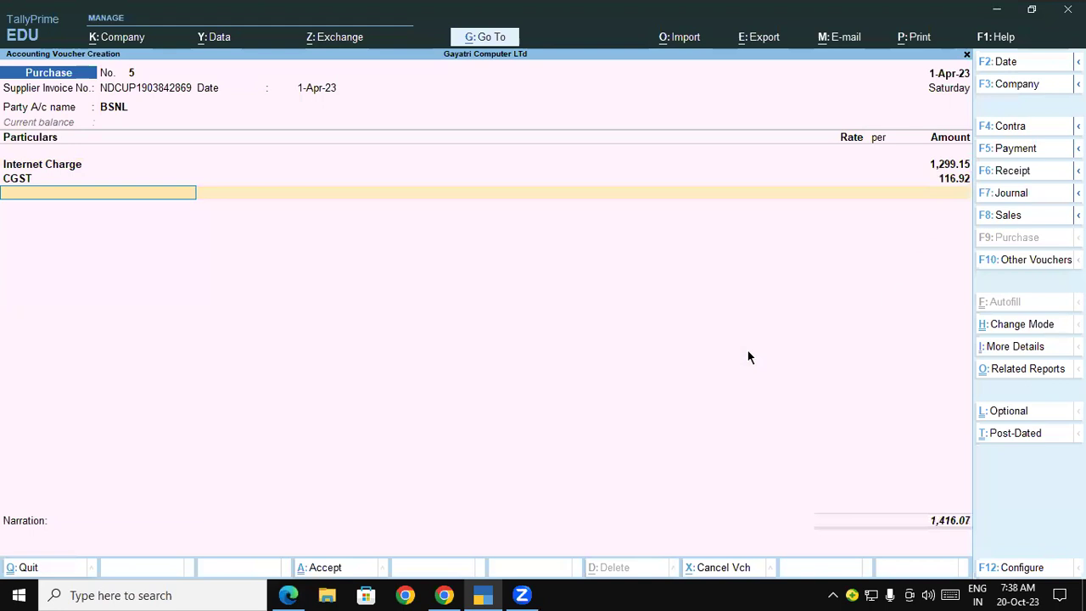
type("Sg")
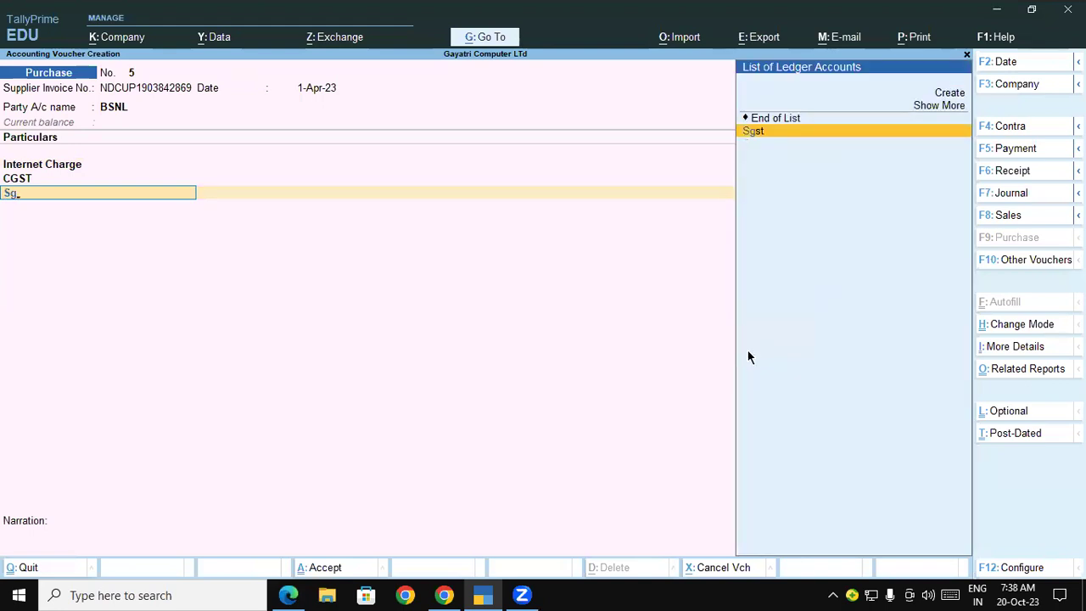
key("Return")
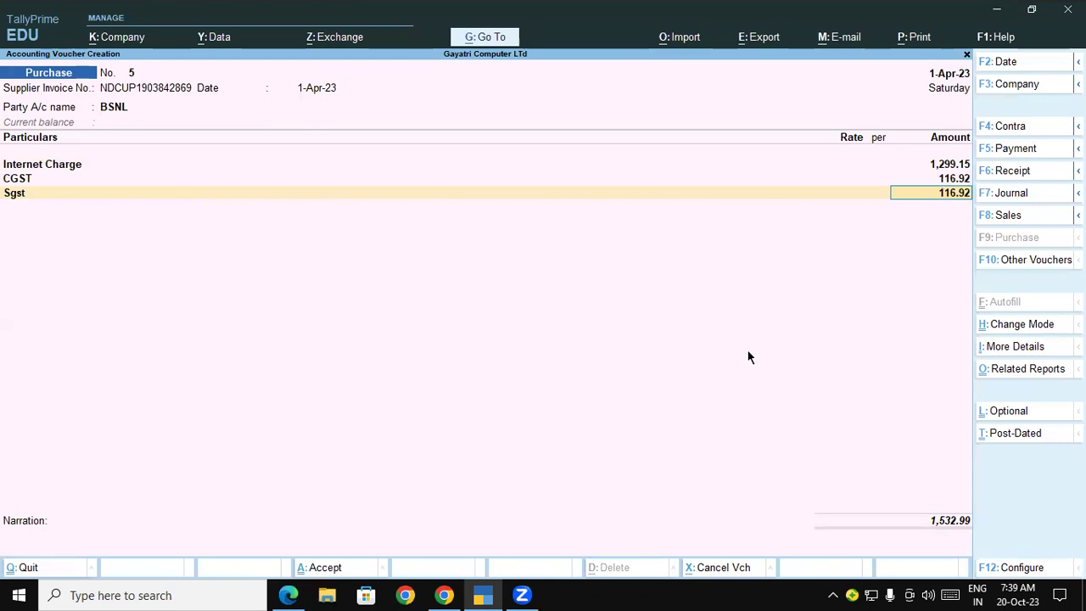
key("Return")
key("Return")
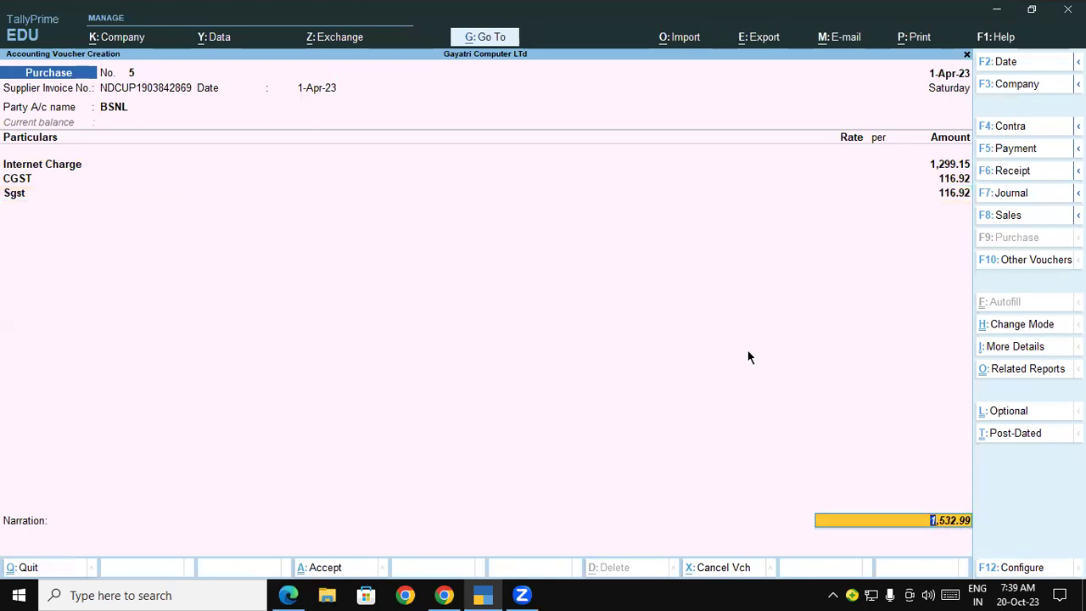
key("BackSpace")
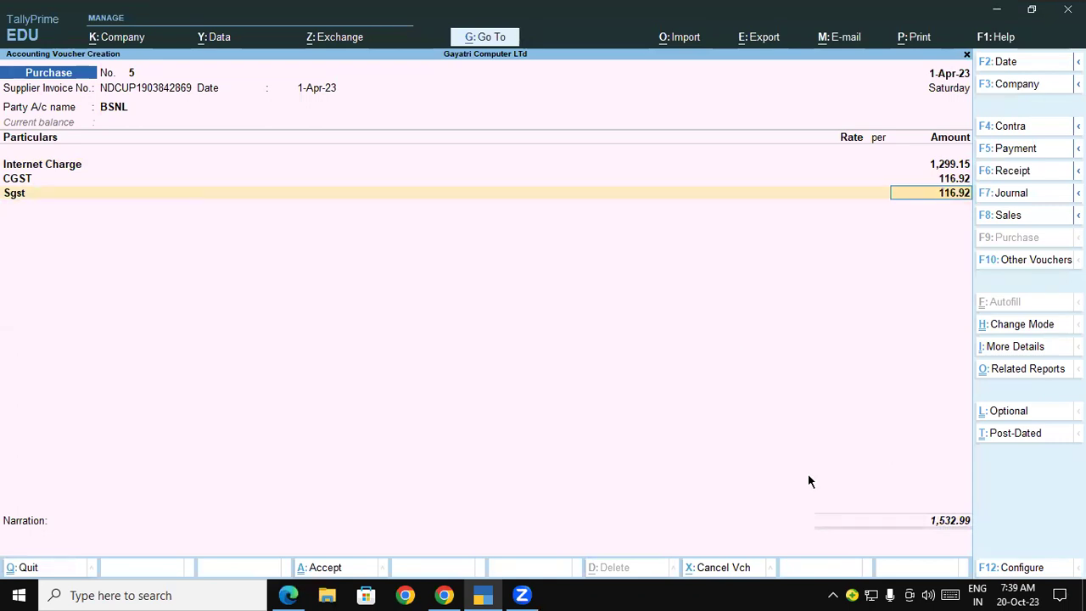
left_click(148, 119)
left_click_drag(463, 212, 464, 274)
left_click(480, 237)
mouse_move(504, 207)
left_mouse_down()
mouse_move(544, 248)
mouse_move(549, 217)
mouse_move(585, 217)
mouse_move(568, 212)
left_mouse_up()
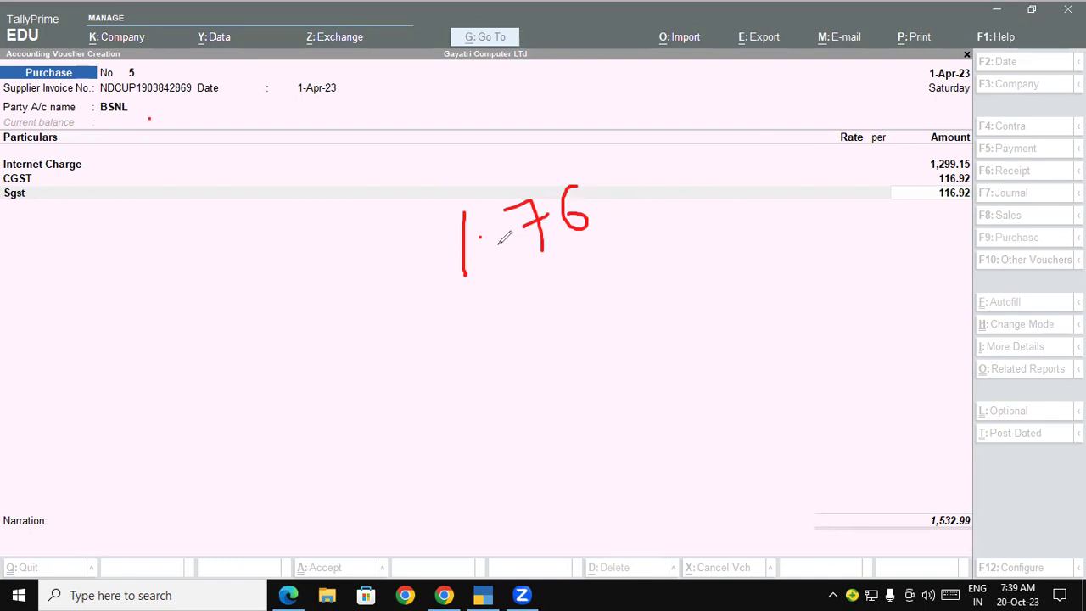
left_click_drag(480, 237, 483, 239)
mouse_move(573, 244)
left_mouse_down()
mouse_move(616, 219)
mouse_move(647, 273)
left_mouse_up()
left_click_drag(775, 297, 782, 348)
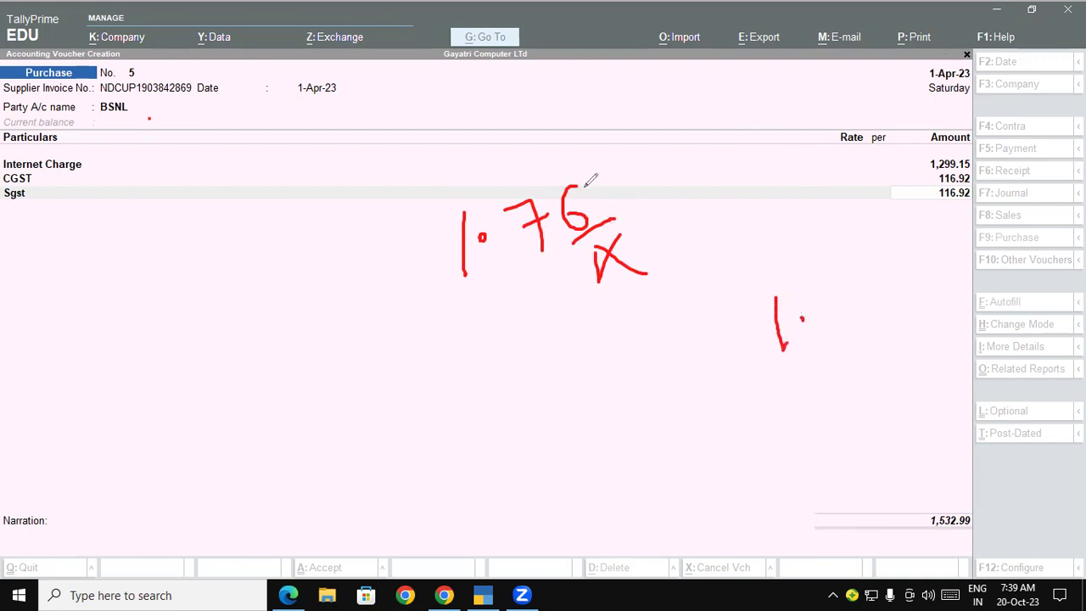
mouse_move(760, 103)
left_mouse_down()
mouse_move(738, 162)
mouse_move(679, 61)
mouse_move(633, 126)
left_mouse_up()
mouse_move(622, 81)
left_mouse_down()
mouse_move(633, 123)
mouse_move(668, 118)
left_mouse_up()
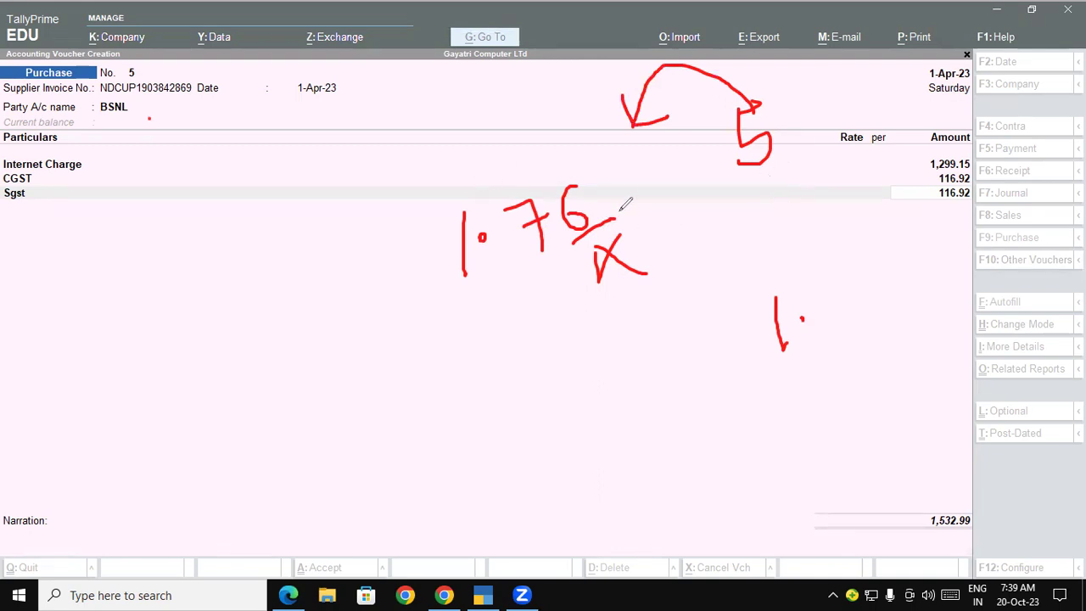
mouse_move(612, 202)
left_mouse_down()
mouse_move(590, 131)
mouse_move(521, 196)
left_mouse_up()
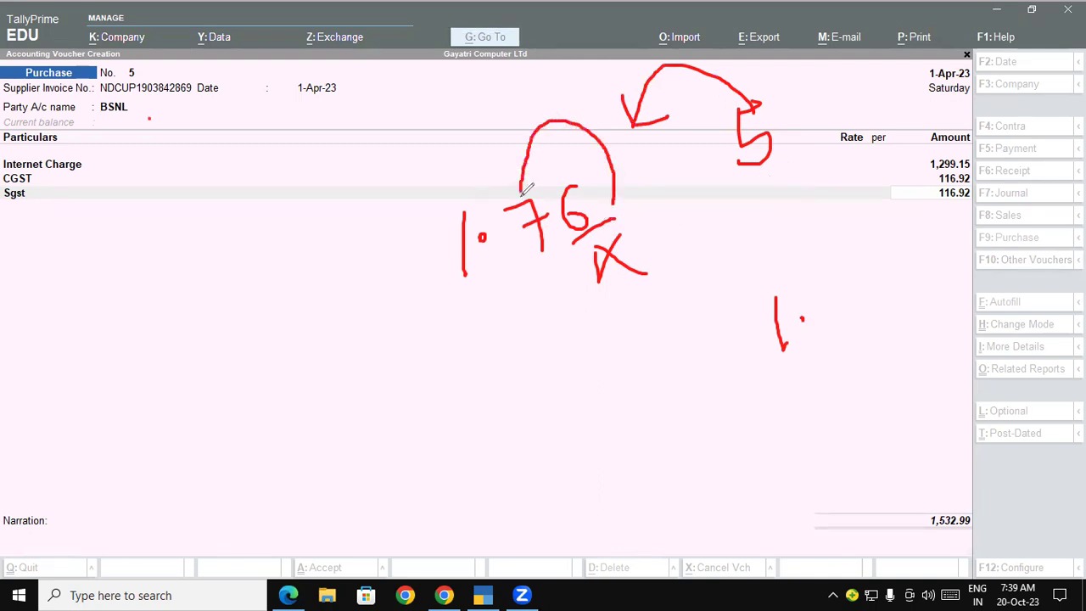
mouse_move(852, 281)
left_mouse_down()
mouse_move(826, 286)
mouse_move(857, 280)
left_mouse_up()
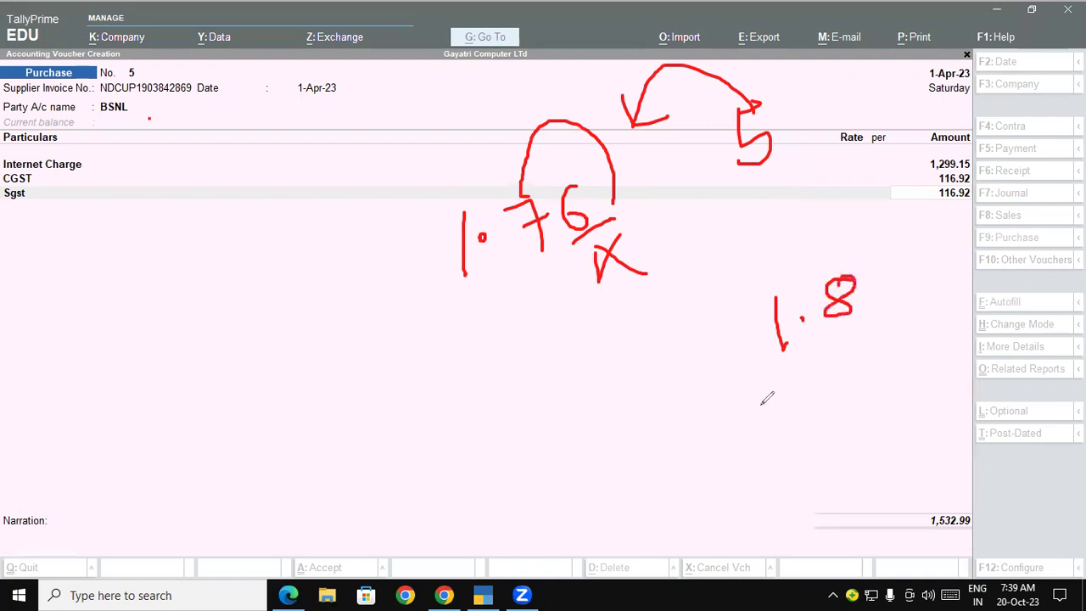
left_click_drag(760, 405, 899, 341)
left_click_drag(827, 390, 957, 343)
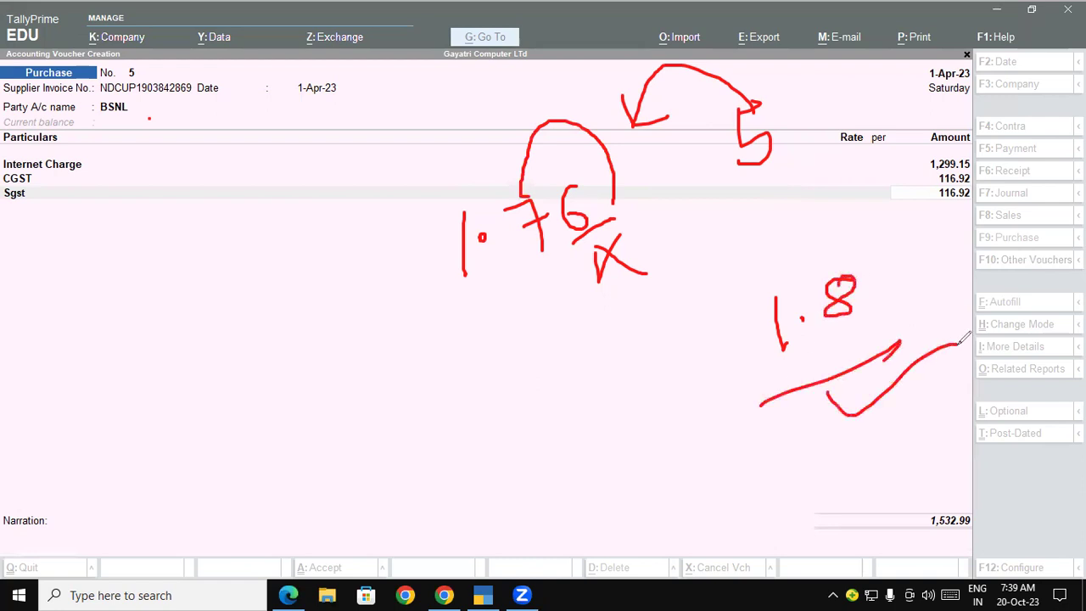
mouse_move(937, 297)
left_mouse_down()
mouse_move(749, 220)
mouse_move(955, 409)
mouse_move(942, 277)
left_mouse_up()
mouse_move(894, 251)
left_mouse_down()
mouse_move(937, 163)
mouse_move(980, 120)
mouse_move(939, 138)
left_mouse_up()
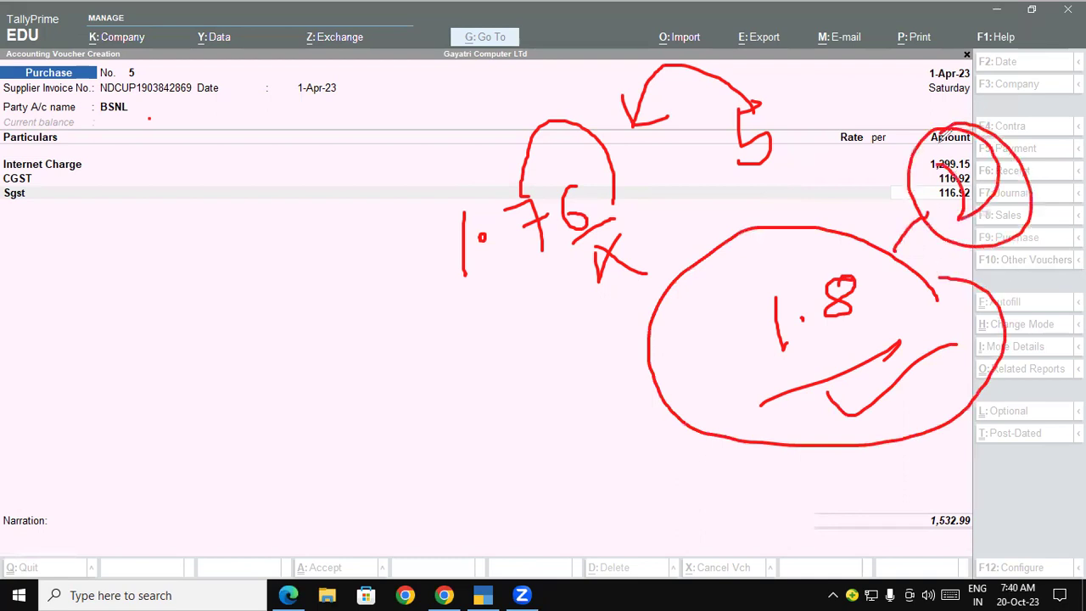
mouse_move(297, 337)
left_mouse_down()
mouse_move(294, 394)
mouse_move(310, 396)
mouse_move(333, 371)
left_mouse_up()
left_click(321, 374)
mouse_move(363, 343)
left_mouse_down()
mouse_move(361, 367)
mouse_move(430, 357)
mouse_move(426, 348)
left_mouse_up()
mouse_move(270, 274)
left_mouse_down()
mouse_move(252, 467)
mouse_move(394, 333)
mouse_move(313, 310)
left_mouse_up()
mouse_move(190, 93)
left_mouse_down()
mouse_move(203, 178)
mouse_move(224, 140)
left_mouse_up()
mouse_move(254, 91)
left_mouse_down()
mouse_move(274, 156)
mouse_move(343, 111)
mouse_move(298, 120)
left_mouse_up()
mouse_move(225, 35)
left_mouse_down()
mouse_move(170, 72)
mouse_move(373, 153)
mouse_move(264, 49)
left_mouse_up()
mouse_move(514, 16)
left_mouse_down()
mouse_move(516, 48)
mouse_move(531, 61)
left_mouse_up()
mouse_move(549, 39)
left_mouse_down()
mouse_move(568, 22)
mouse_move(580, 55)
left_mouse_up()
mouse_move(600, 14)
left_mouse_down()
mouse_move(605, 32)
mouse_move(590, 58)
mouse_move(750, 26)
mouse_move(791, 65)
left_mouse_up()
left_click(775, 8)
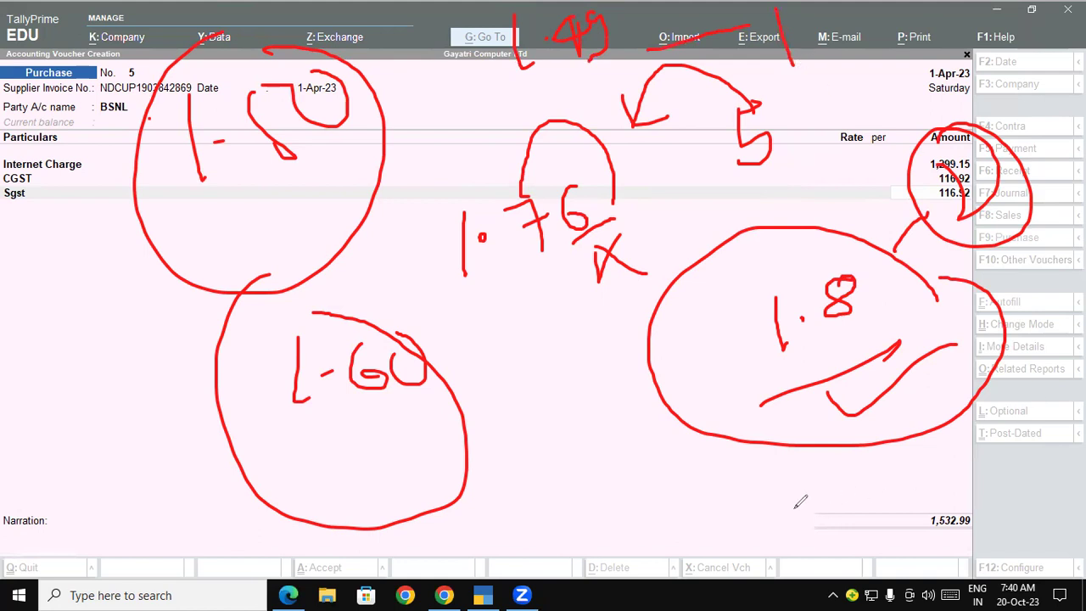
left_click_drag(940, 534, 959, 526)
left_click_drag(506, 396, 530, 441)
mouse_move(539, 379)
left_mouse_down()
mouse_move(564, 414)
mouse_move(580, 407)
left_mouse_up()
left_click(576, 391)
left_click_drag(614, 343, 626, 392)
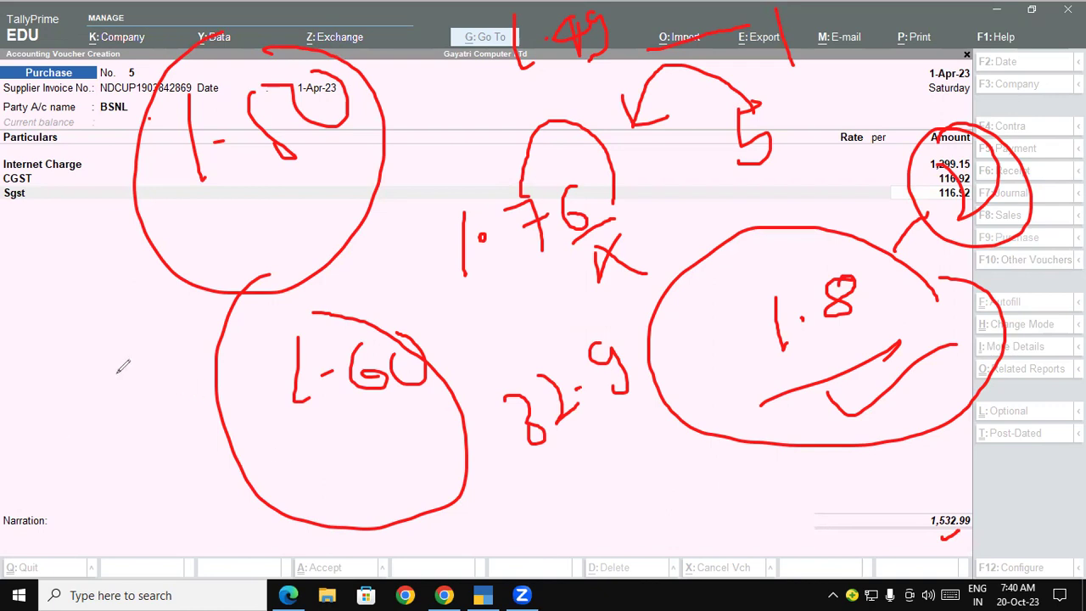
key("e")
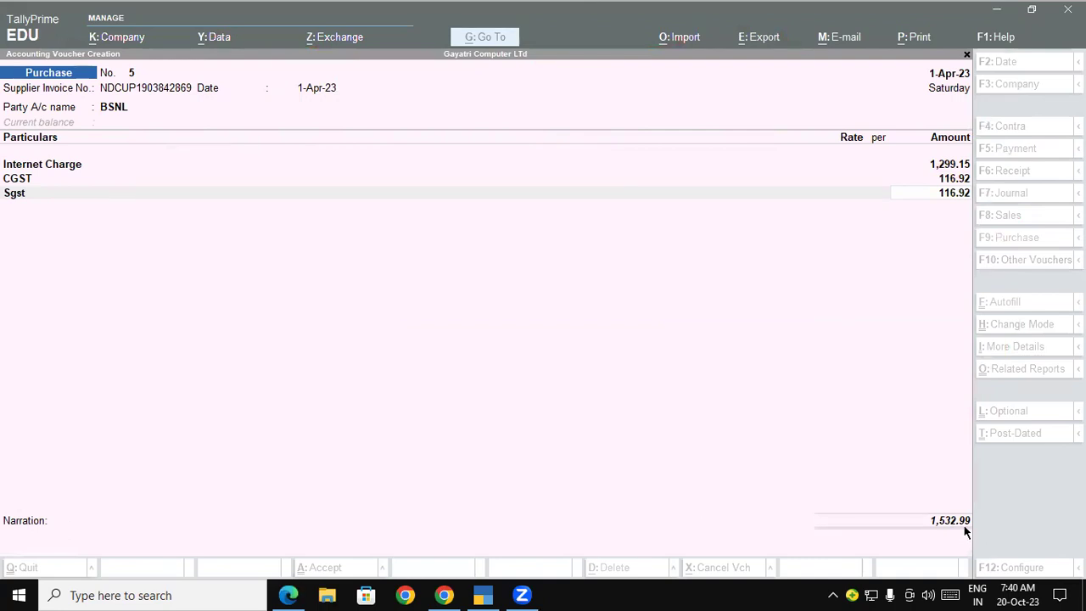
left_click(12, 212)
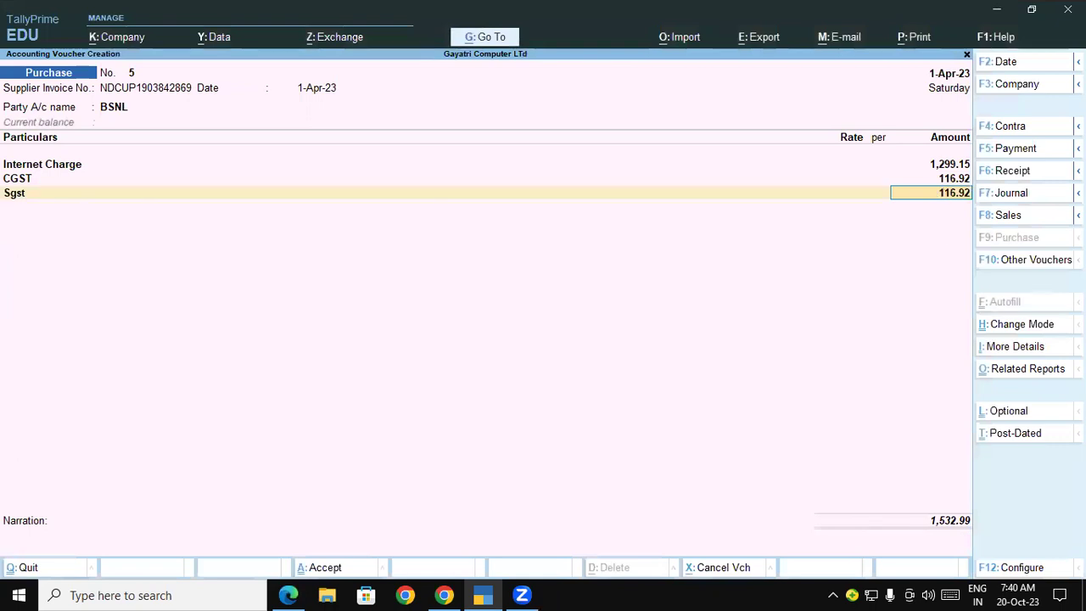
Begin a new ledger named Round Off under Indirect Expenses for the voucher line below Sgst.
key("Return")
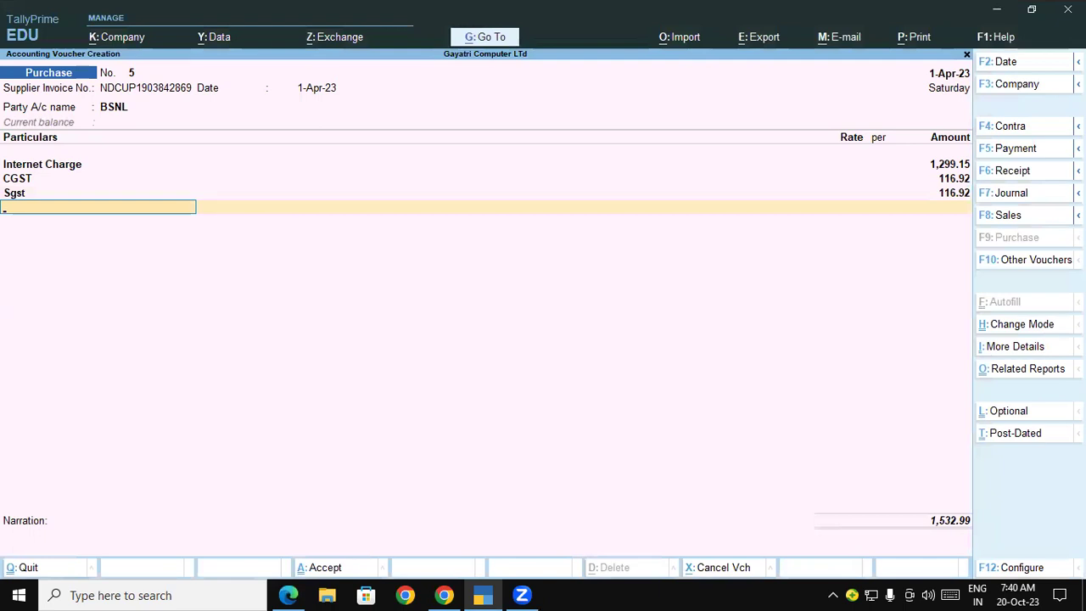
type("R")
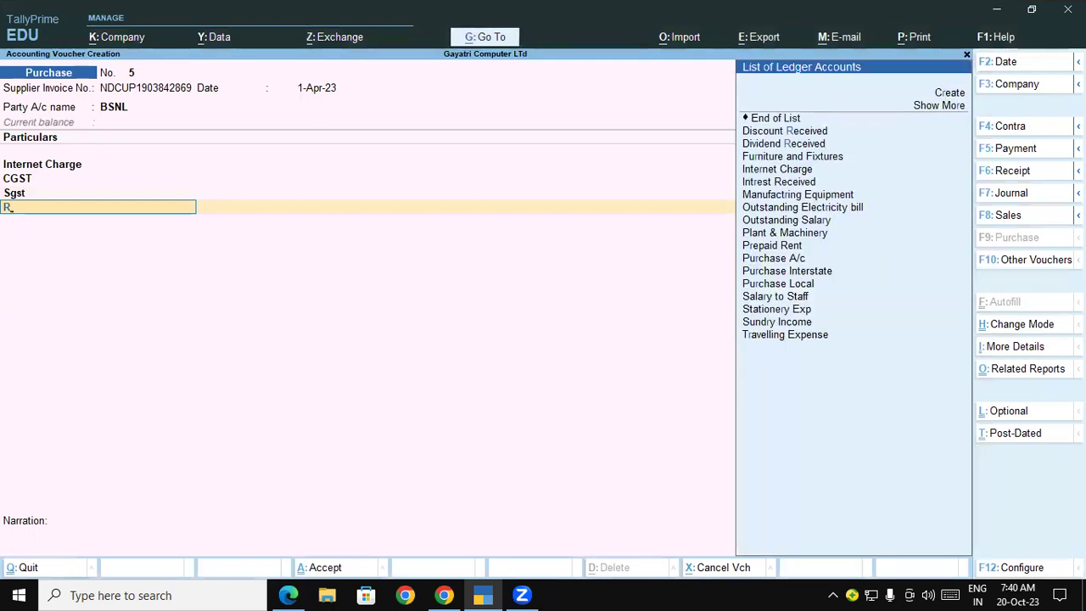
key("alt+c")
type("Round Off")
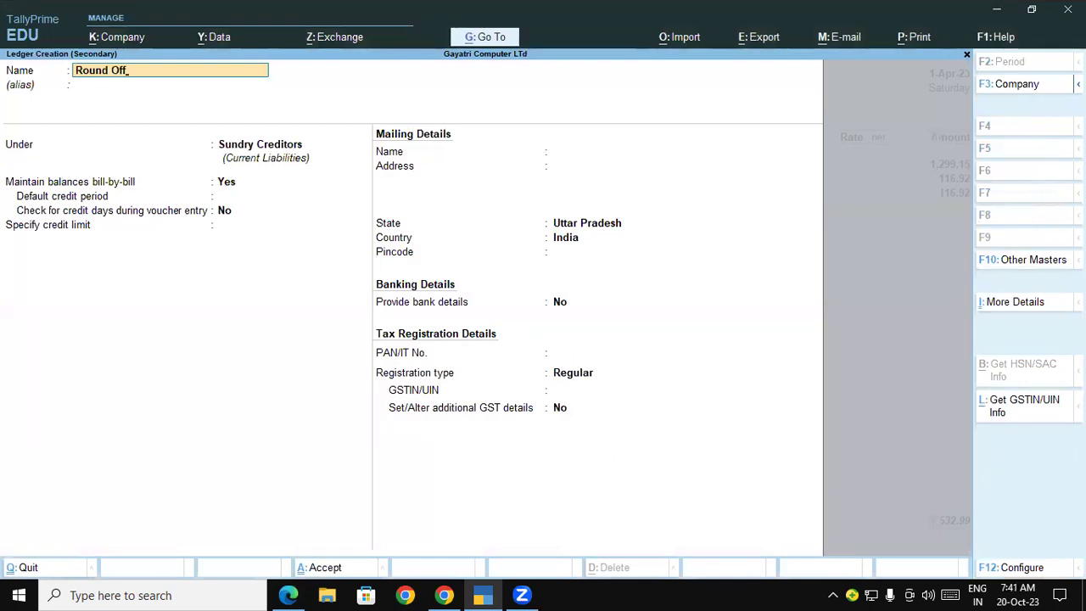
key("Return")
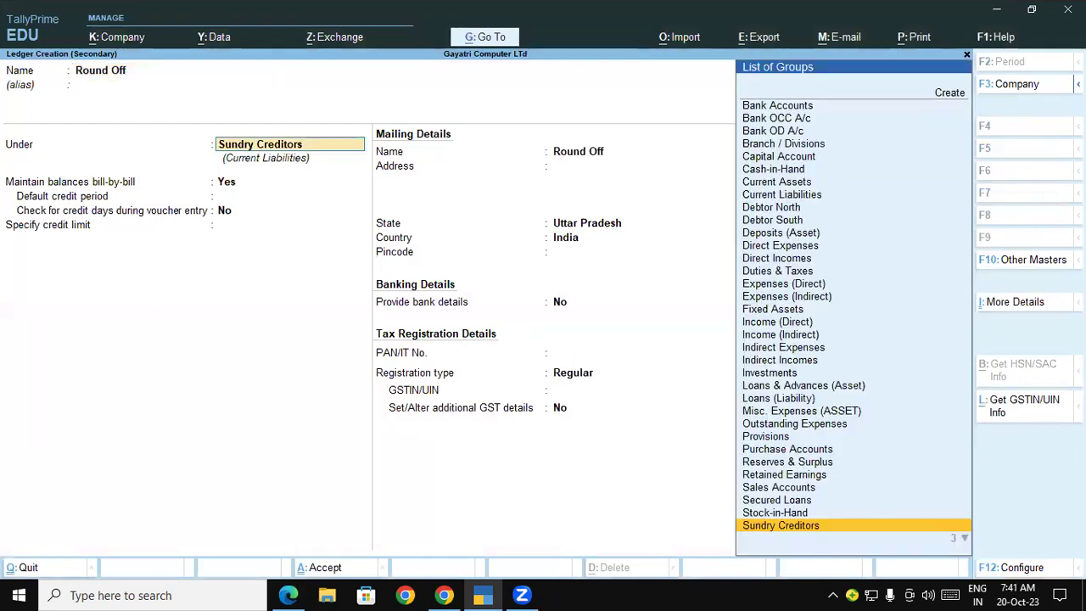
type("In")
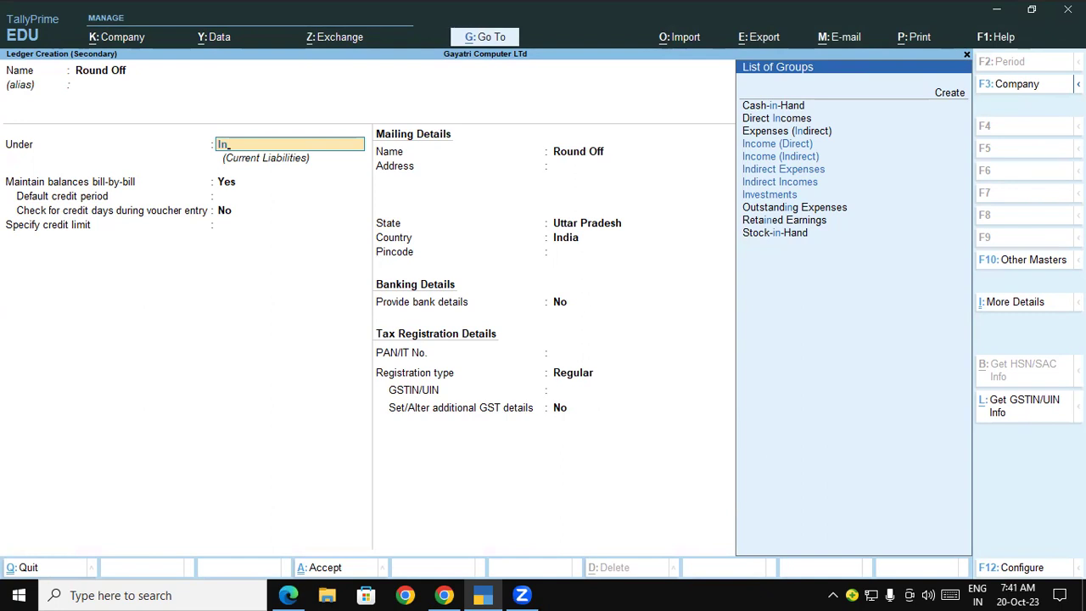
key("Up")
key("Up")
key("Up")
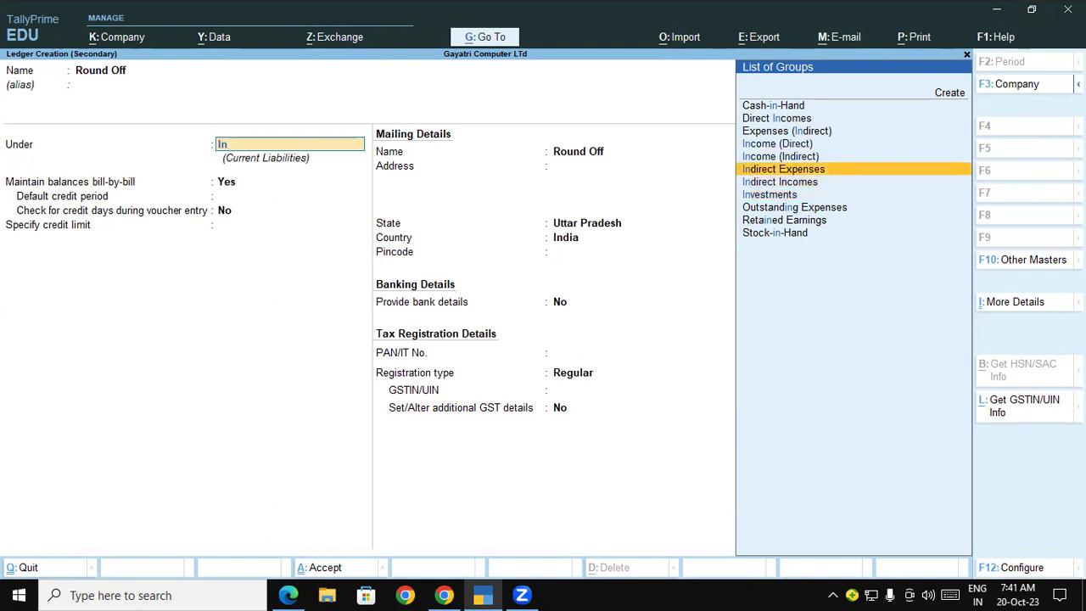
key("Return")
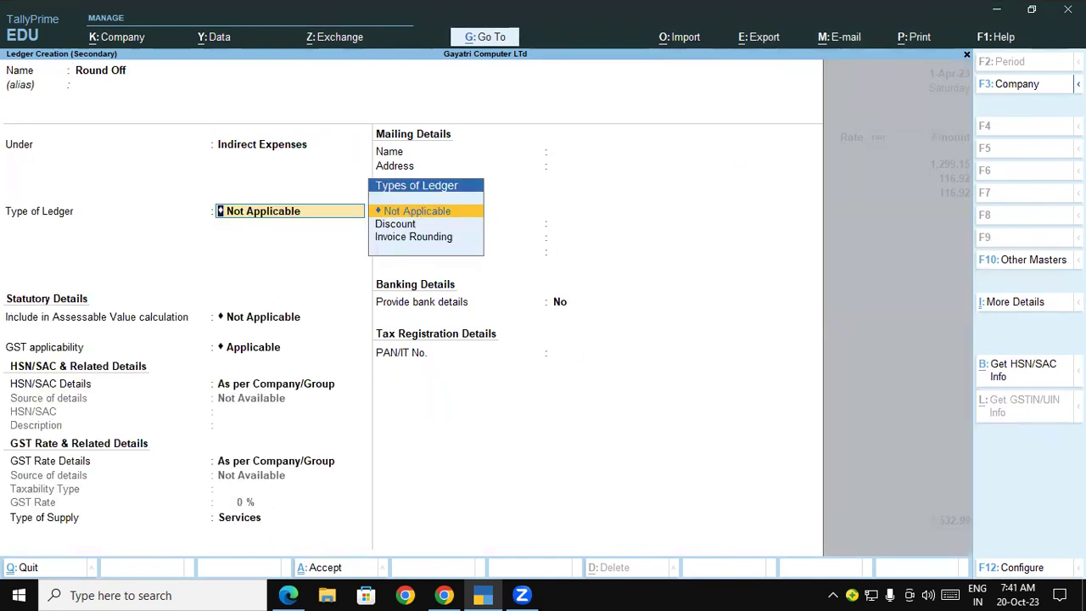
Set the Round Off ledger's type to Invoice Rounding with Normal Rounding and a limit of 1, and save it into the voucher.
key("Down")
key("Down")
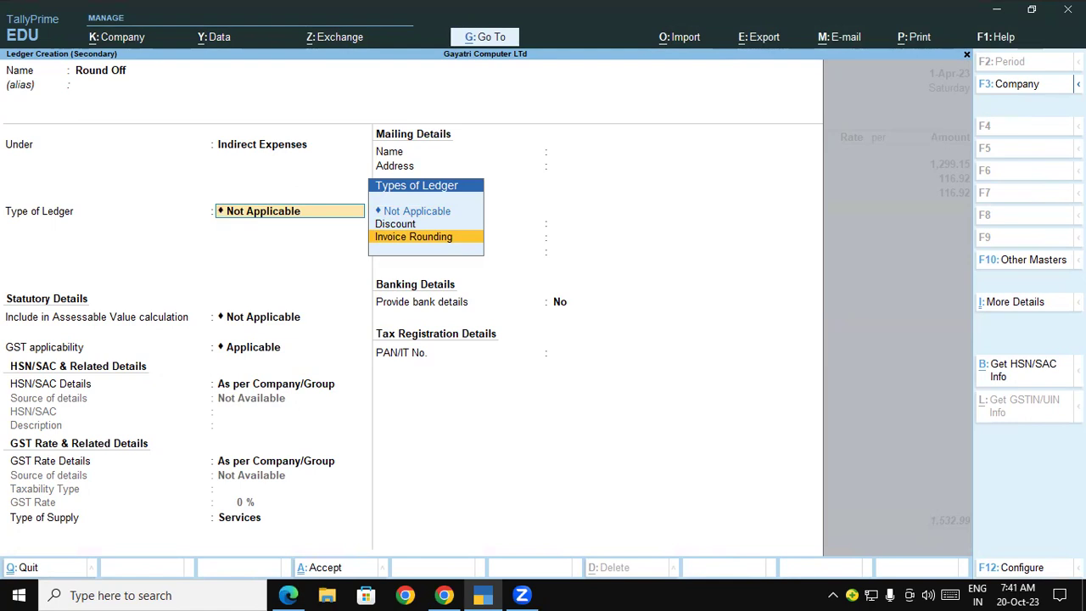
key("Return")
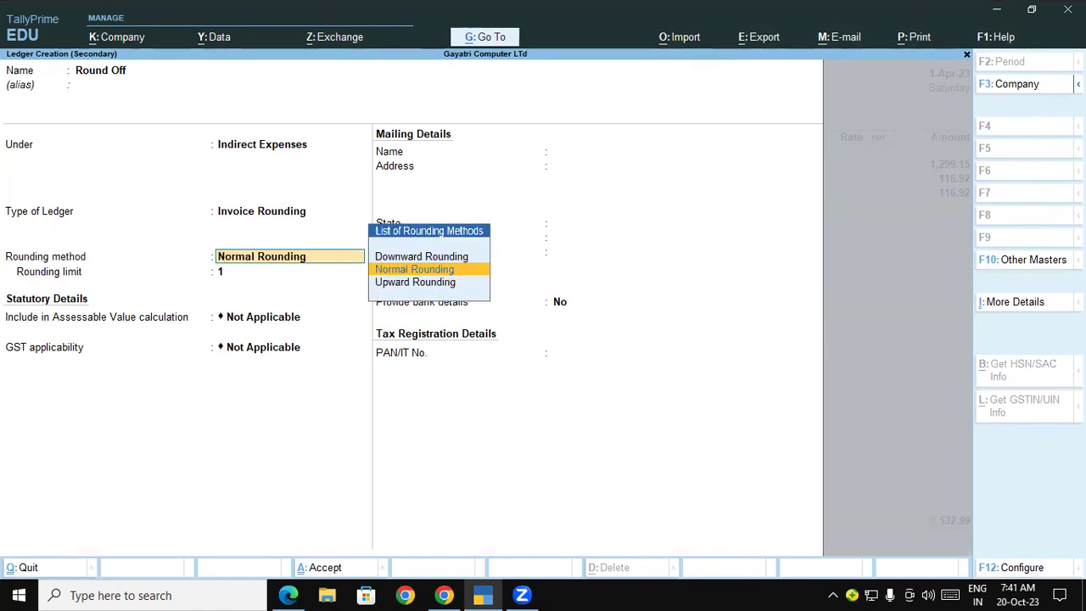
key("Return")
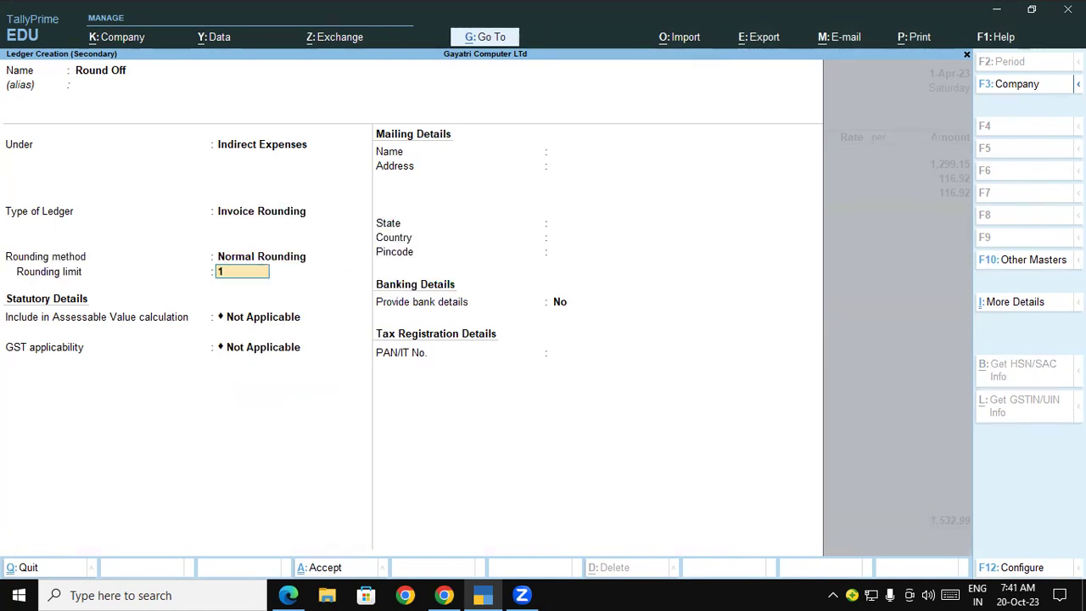
key("Return")
key("Return")
key("Return")
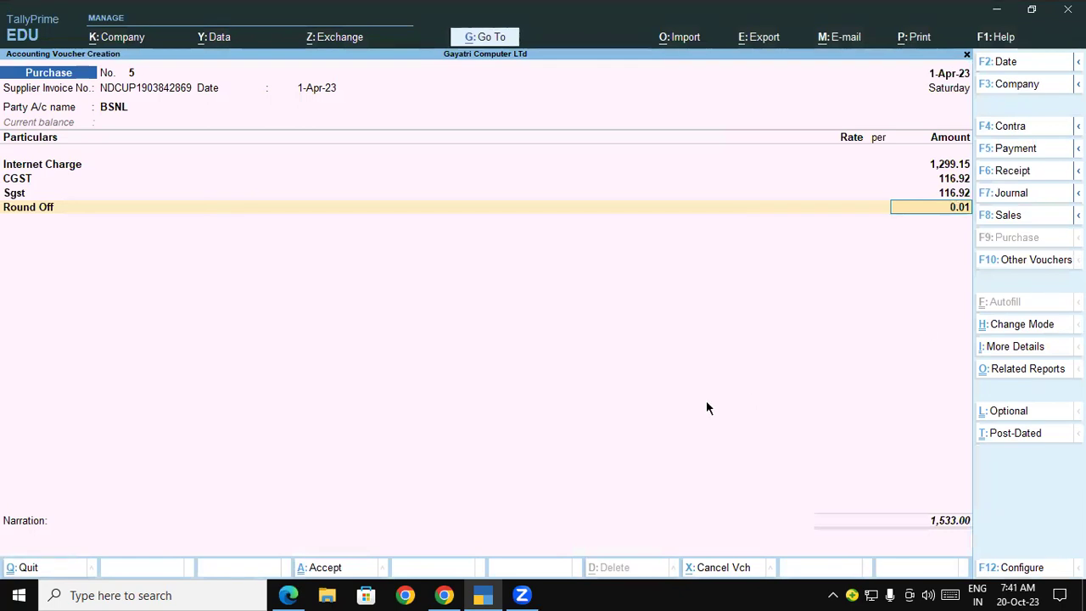
left_click(288, 595)
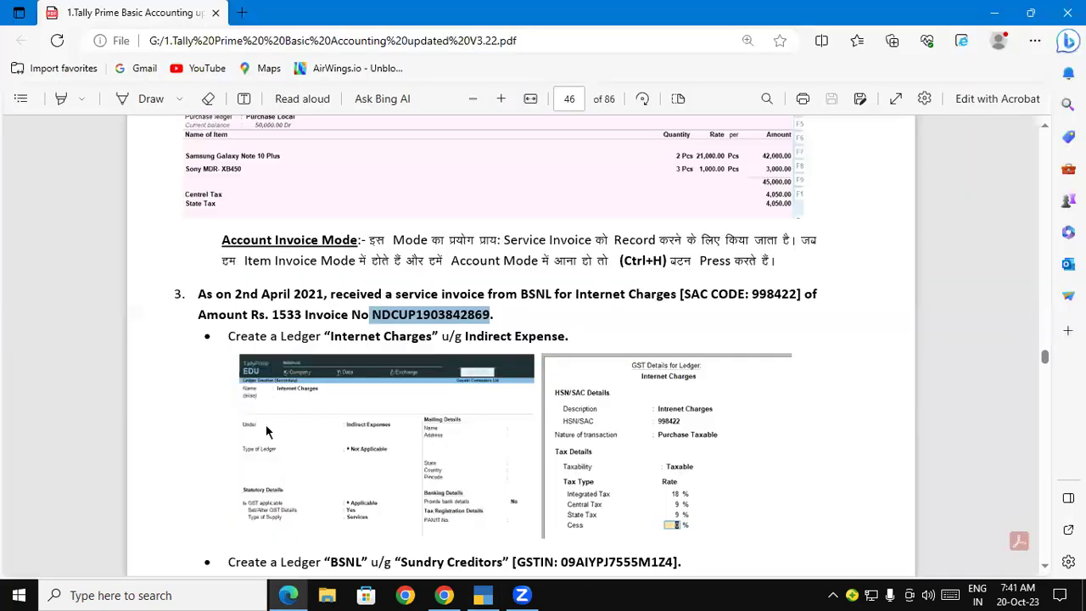
left_click(483, 594)
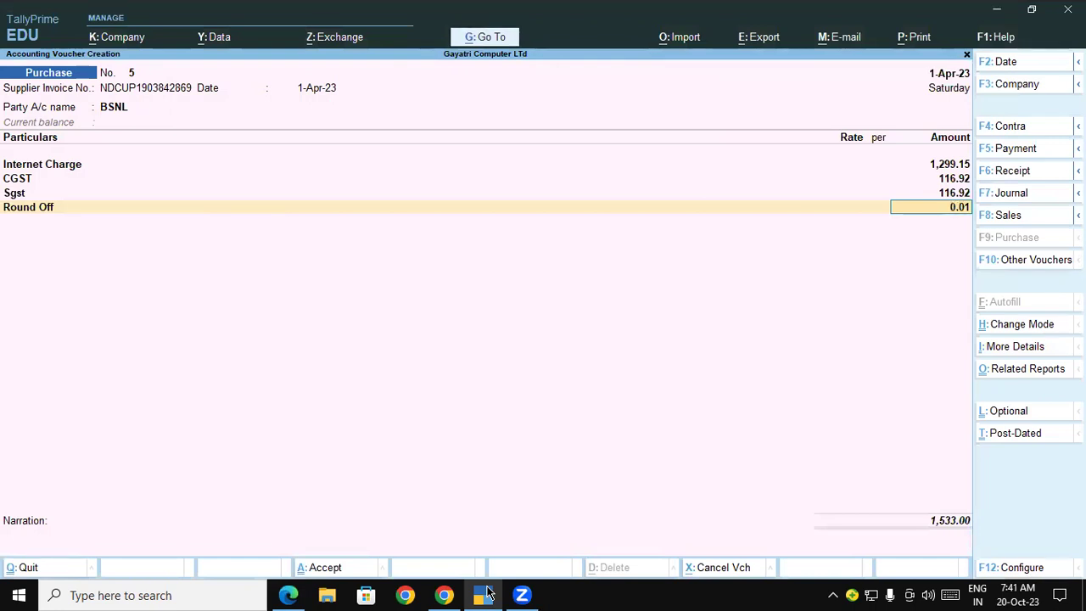
left_click(566, 593)
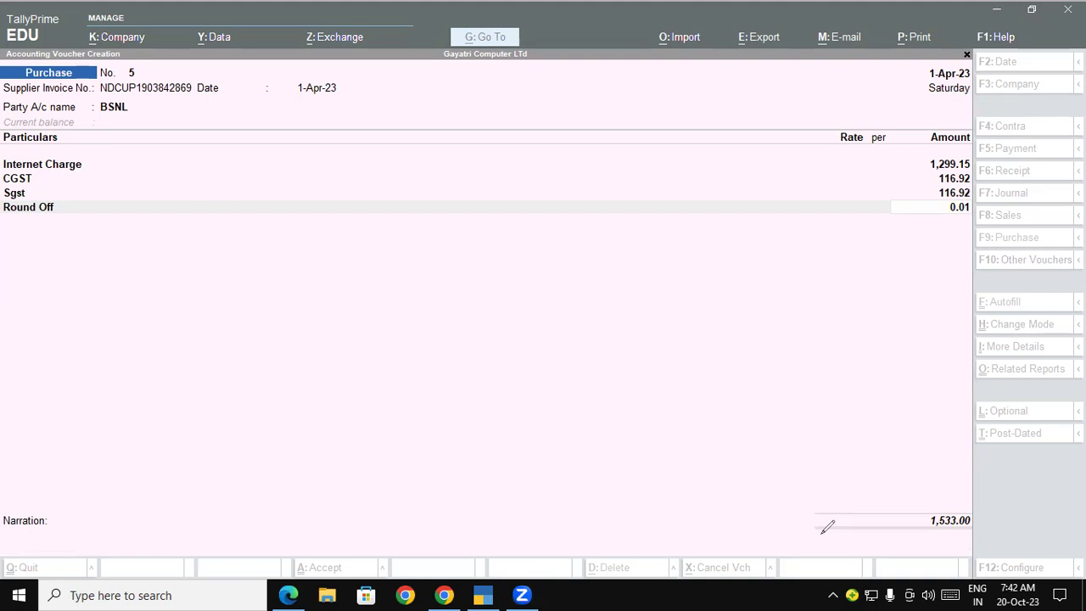
left_click_drag(379, 309, 383, 358)
left_click(408, 327)
mouse_move(417, 299)
left_mouse_down()
mouse_move(480, 329)
mouse_move(505, 294)
mouse_move(511, 304)
left_mouse_up()
left_click(500, 260)
left_click_drag(551, 240, 502, 259)
left_click_drag(661, 201, 730, 166)
mouse_move(689, 121)
left_mouse_down()
mouse_move(794, 121)
mouse_move(660, 143)
left_mouse_up()
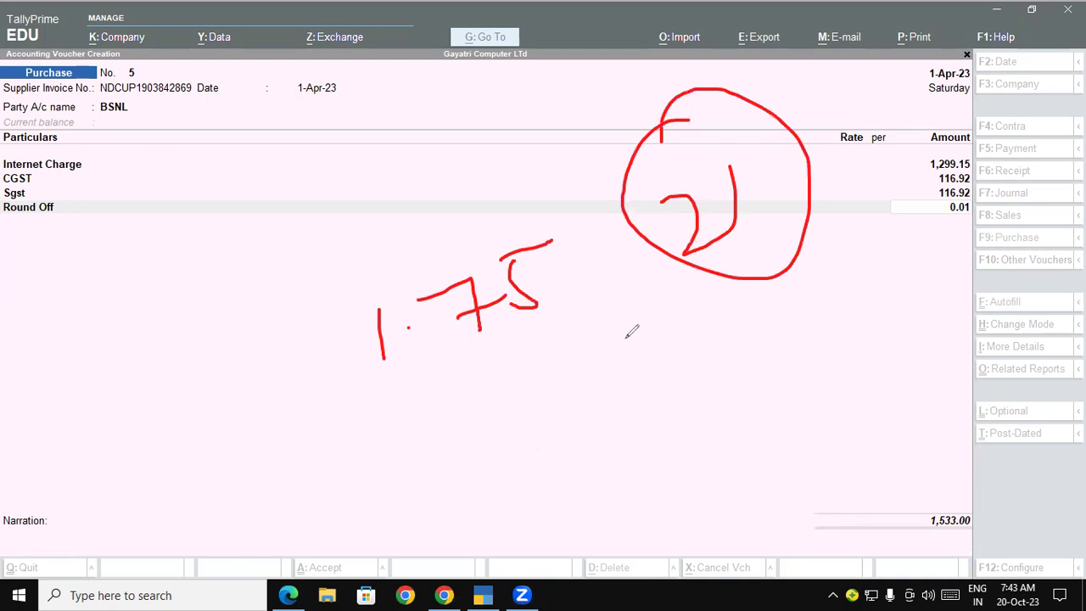
left_click_drag(628, 363, 638, 434)
left_click_drag(665, 389, 676, 386)
mouse_move(710, 344)
left_mouse_down()
mouse_move(718, 402)
mouse_move(743, 371)
left_mouse_up()
mouse_move(765, 329)
left_mouse_down()
mouse_move(758, 379)
mouse_move(807, 310)
left_mouse_up()
left_click(662, 487)
left_click_drag(661, 488, 804, 398)
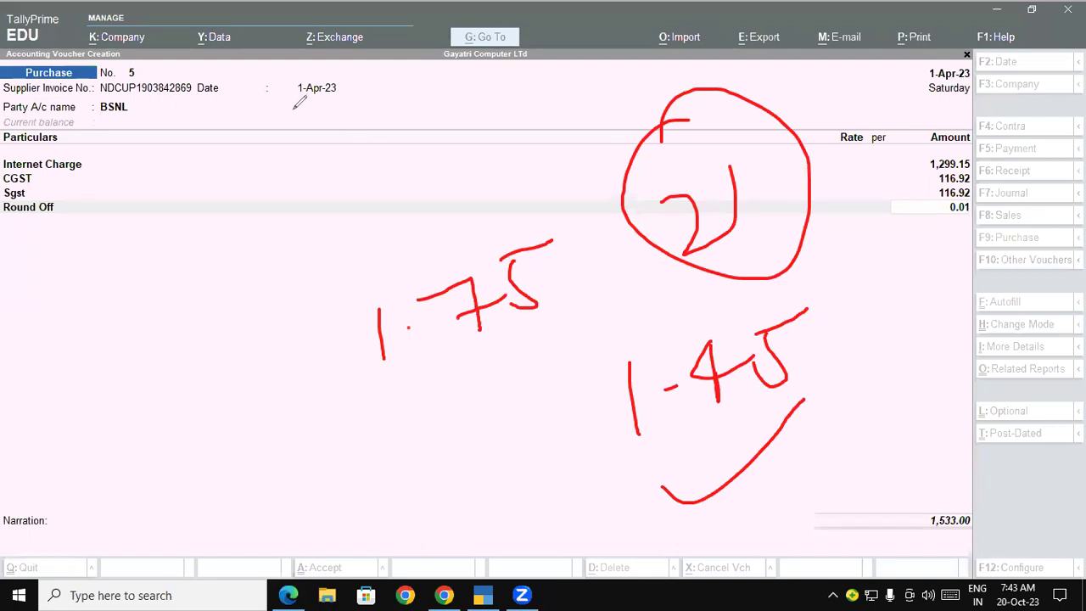
mouse_move(291, 103)
left_mouse_down()
mouse_move(292, 128)
mouse_move(324, 129)
left_mouse_up()
left_click_drag(521, 360, 704, 248)
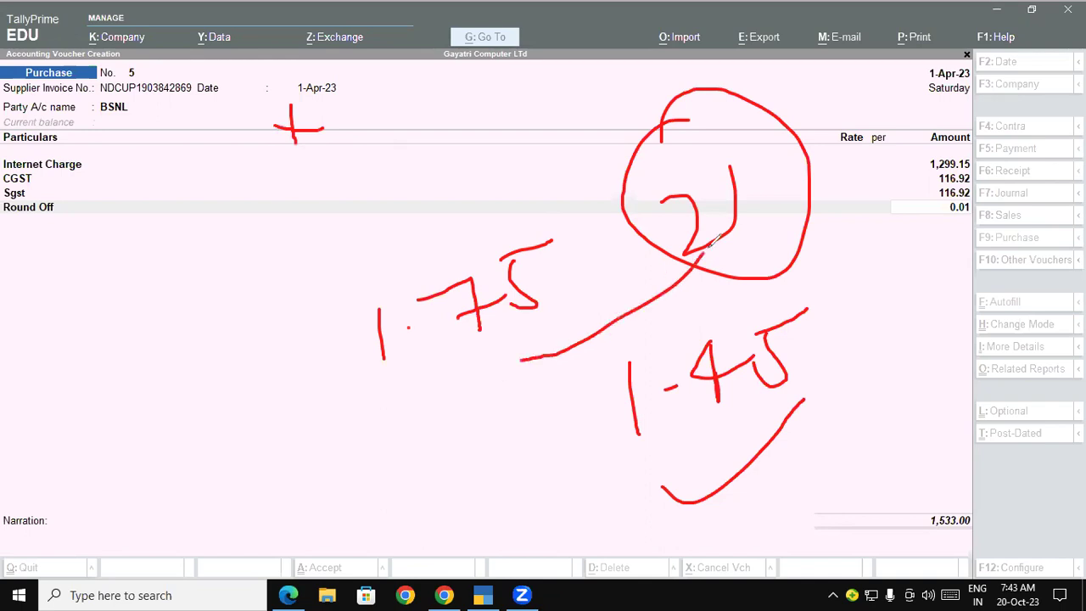
left_click_drag(253, 259, 323, 252)
left_click_drag(762, 442, 769, 503)
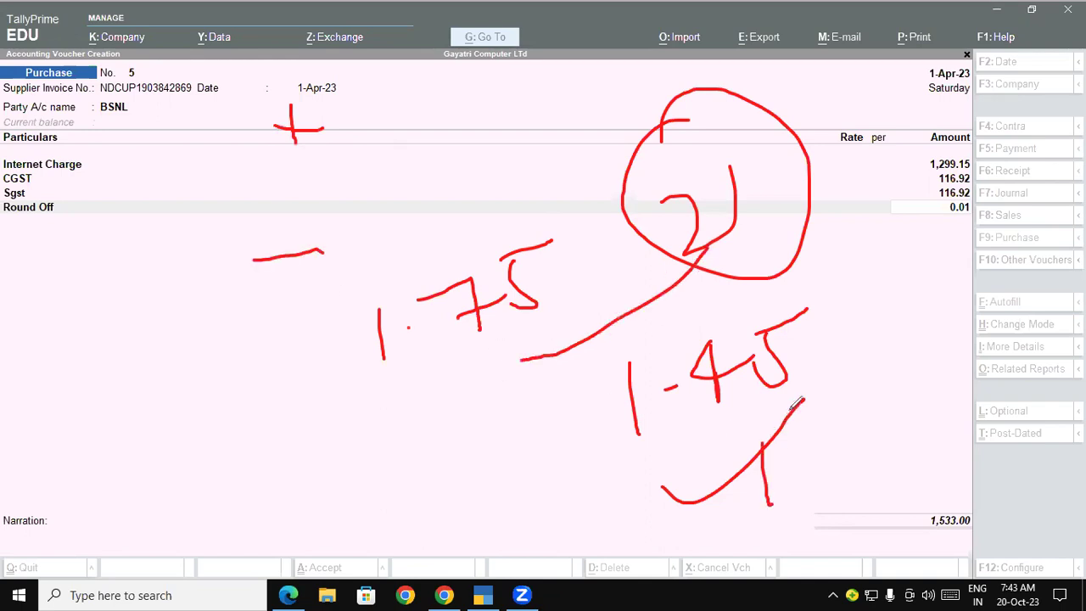
mouse_move(332, 73)
left_mouse_down()
mouse_move(150, 155)
mouse_move(381, 266)
mouse_move(303, 68)
left_mouse_up()
mouse_move(409, 81)
left_mouse_down()
mouse_move(424, 118)
mouse_move(462, 100)
mouse_move(500, 117)
mouse_move(515, 110)
left_mouse_up()
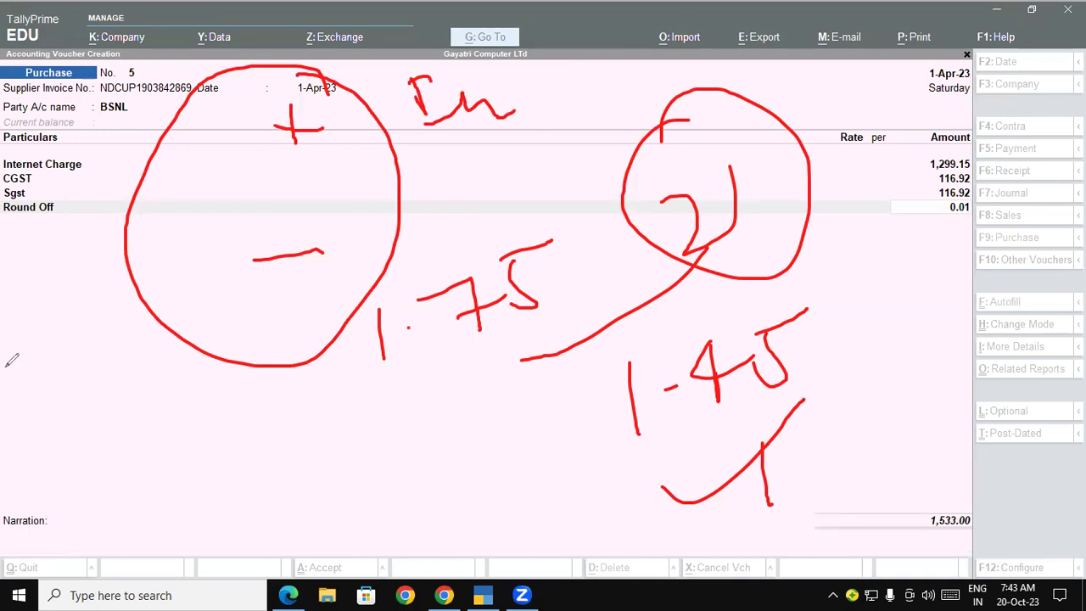
key("e")
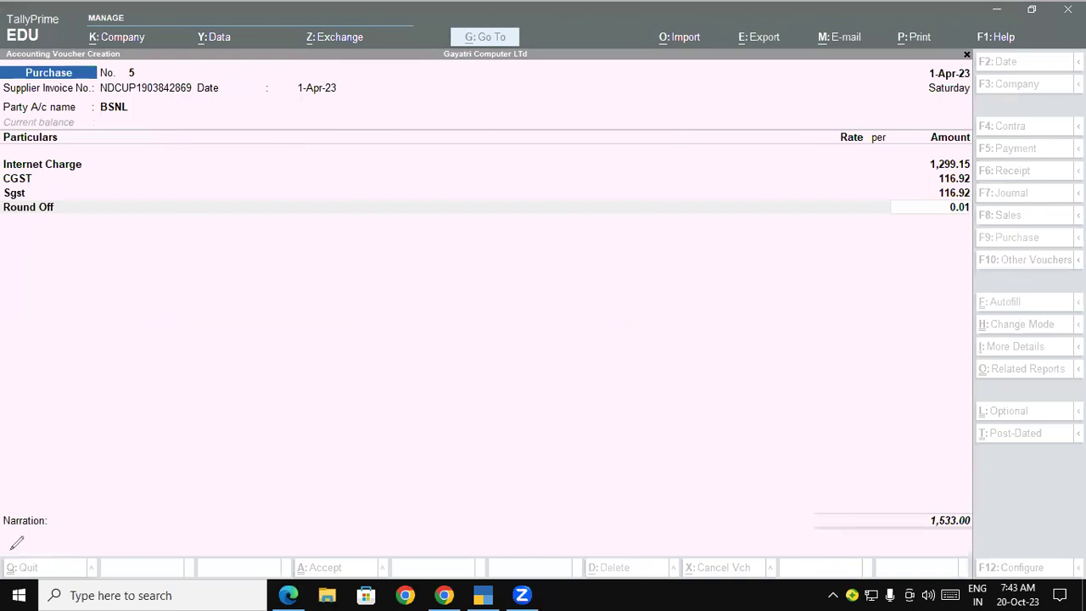
Open the Round Off ledger from its voucher line, review its group and rounding settings, and accept it without changes.
left_click(77, 207)
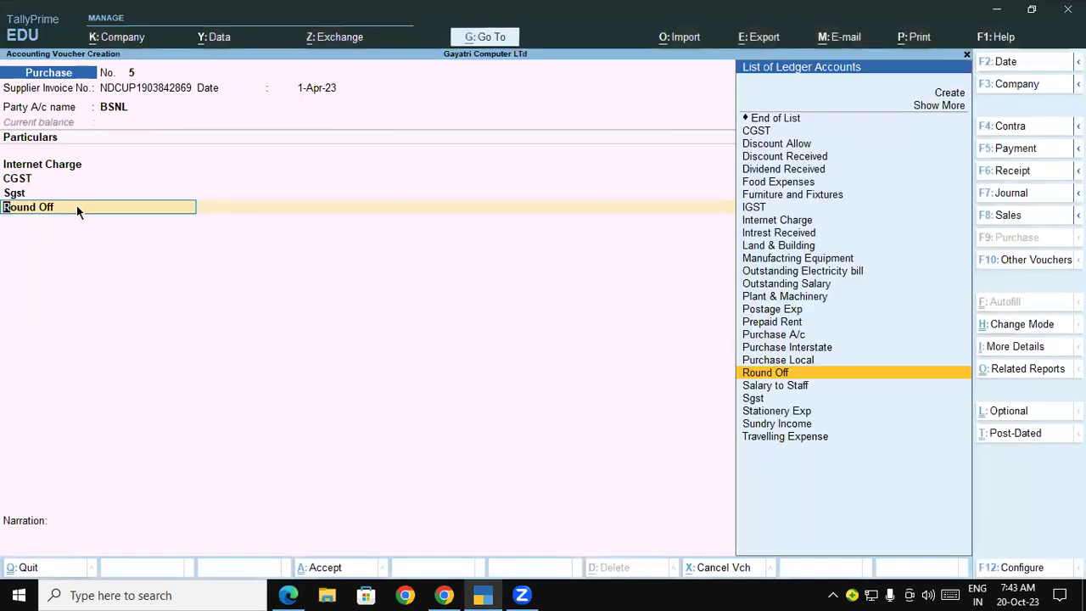
key("ctrl+Return")
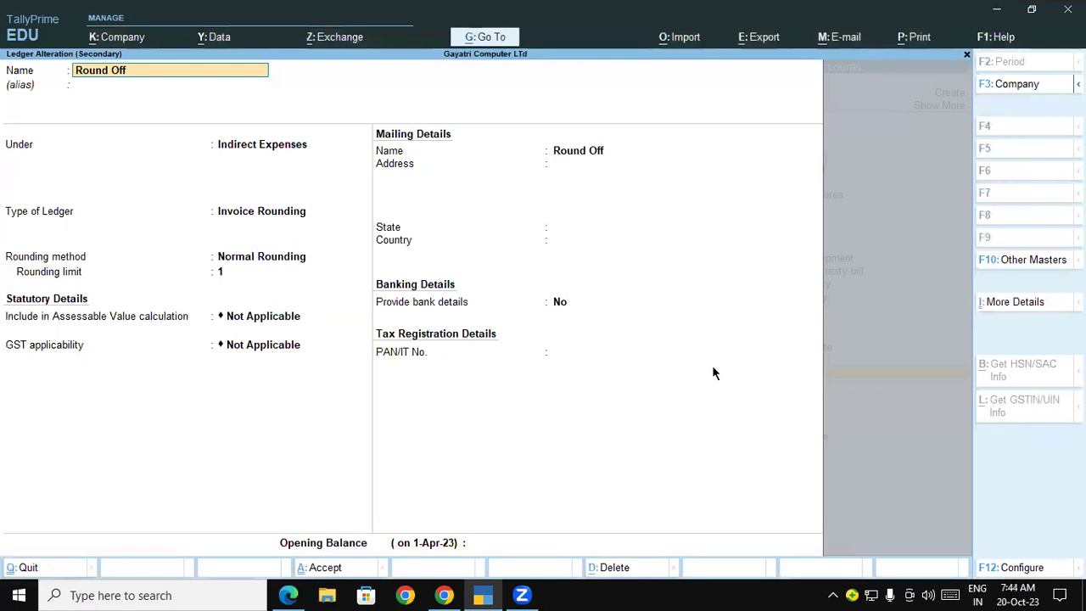
key("ctrl")
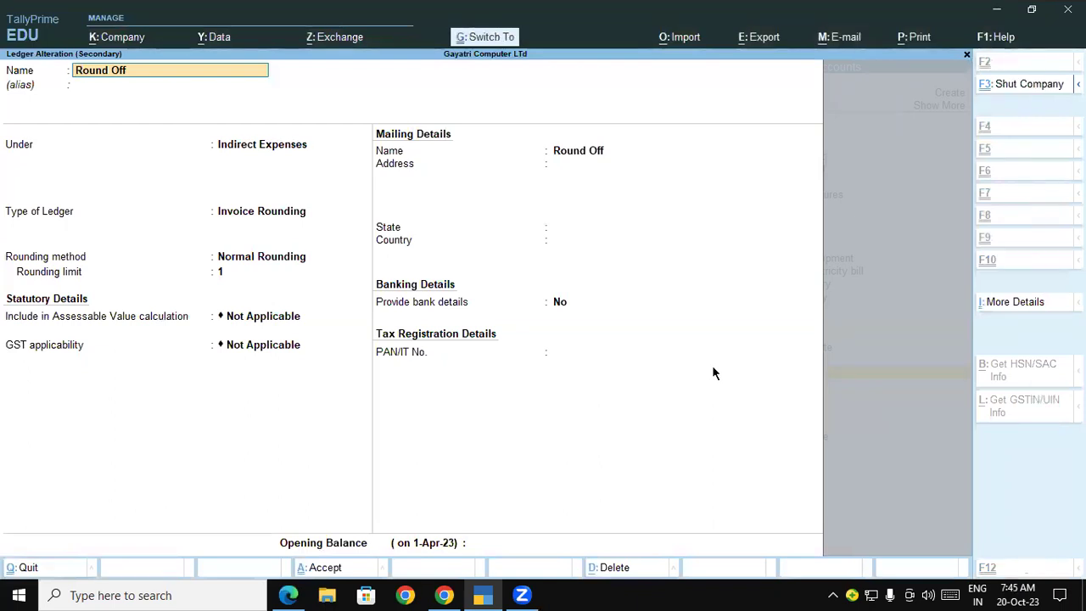
key("ctrl+a")
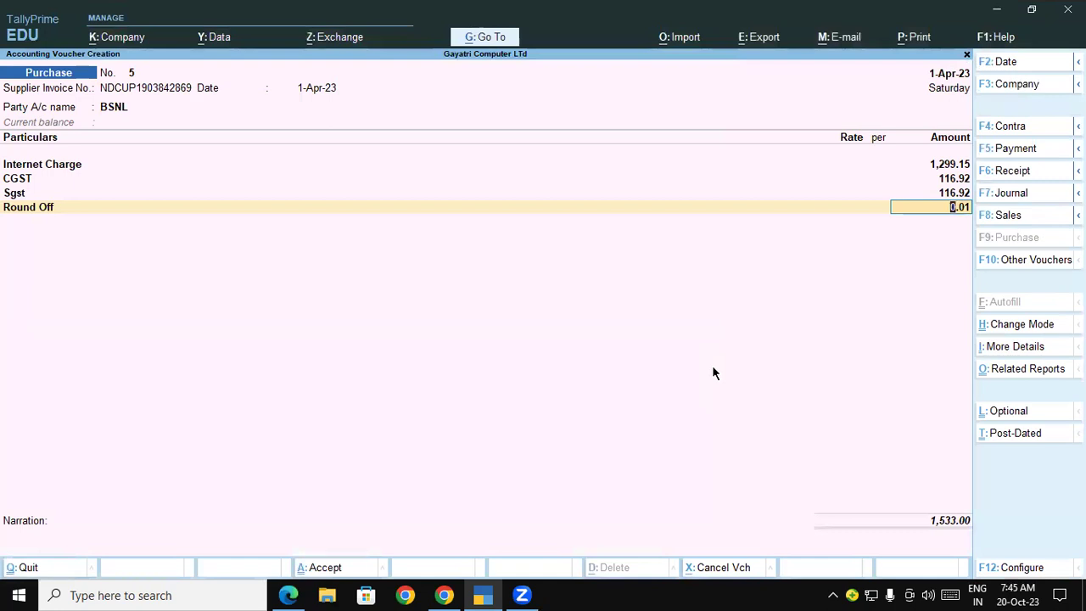
Accept the 0.01 Round Off line and BSNL's New Ref bill-wise entry for 1,533.00 Cr, and save the purchase voucher.
key("Return")
key("Return")
key("Return")
key("Return")
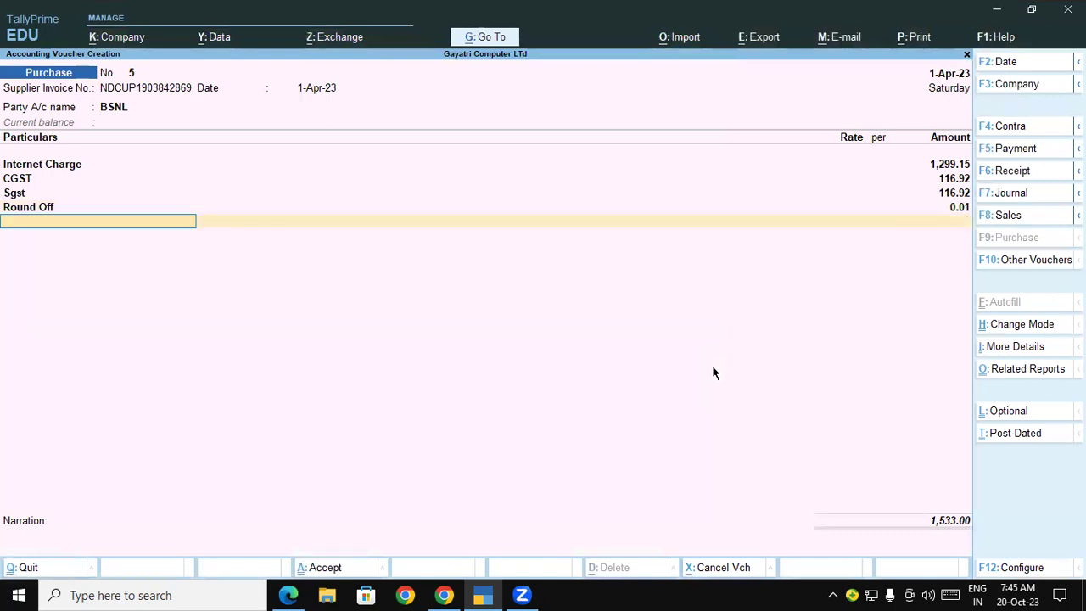
key("Return")
key("Return")
key("Return")
key("Return")
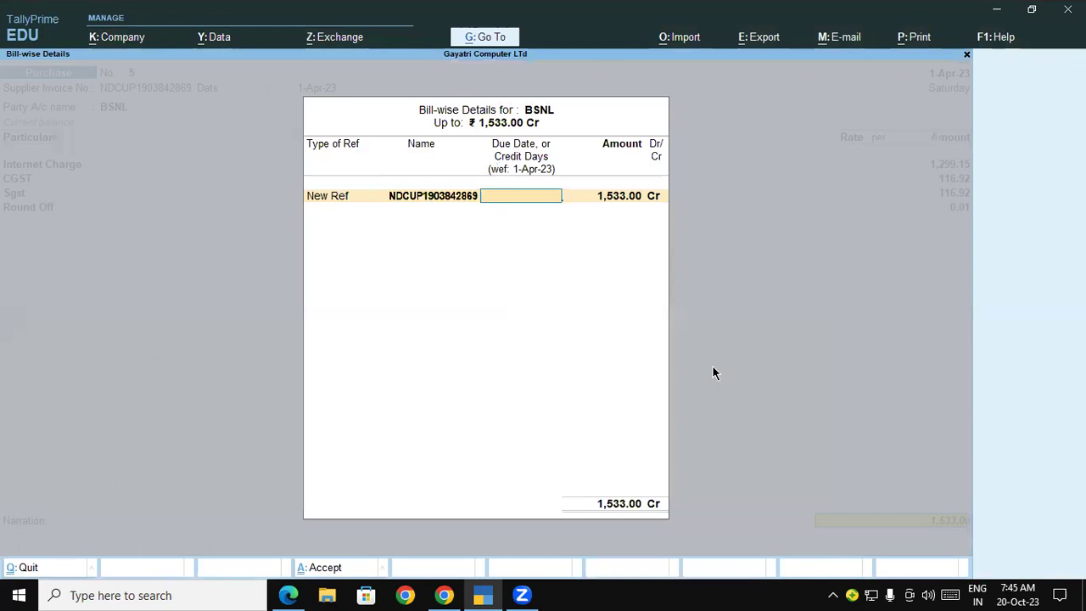
key("Return")
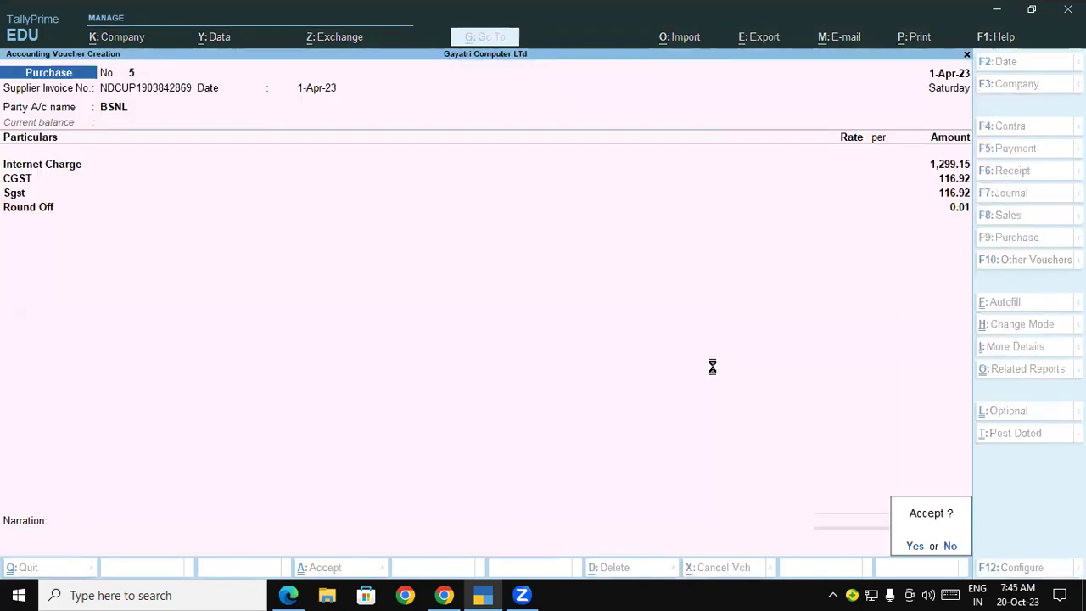
key("Return")
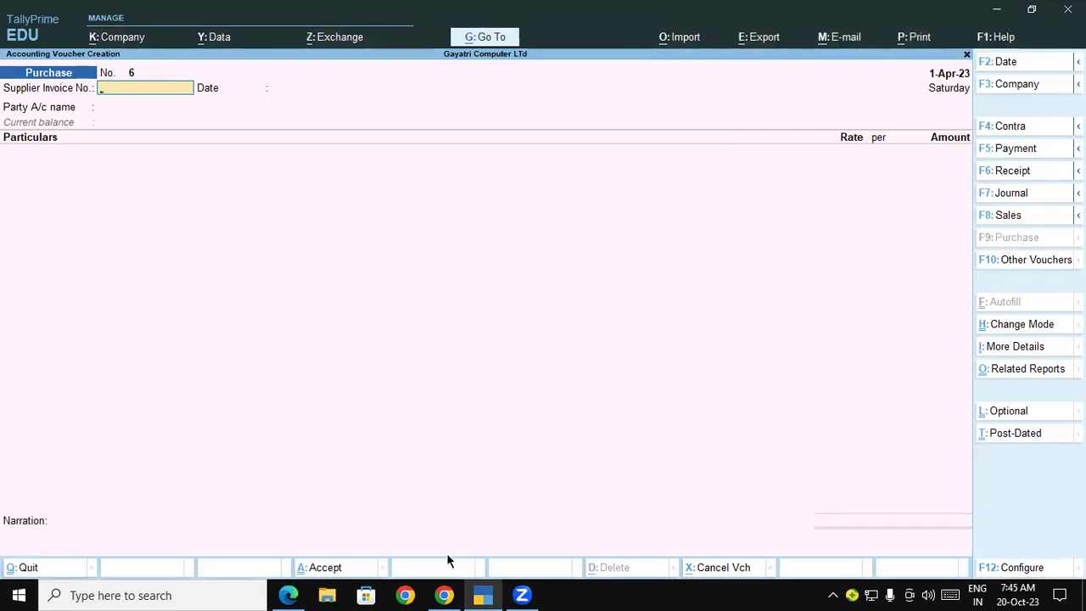
Switch to the course PDF in Edge and look through the BSNL example and the Company Product List on page 47.
left_click(288, 595)
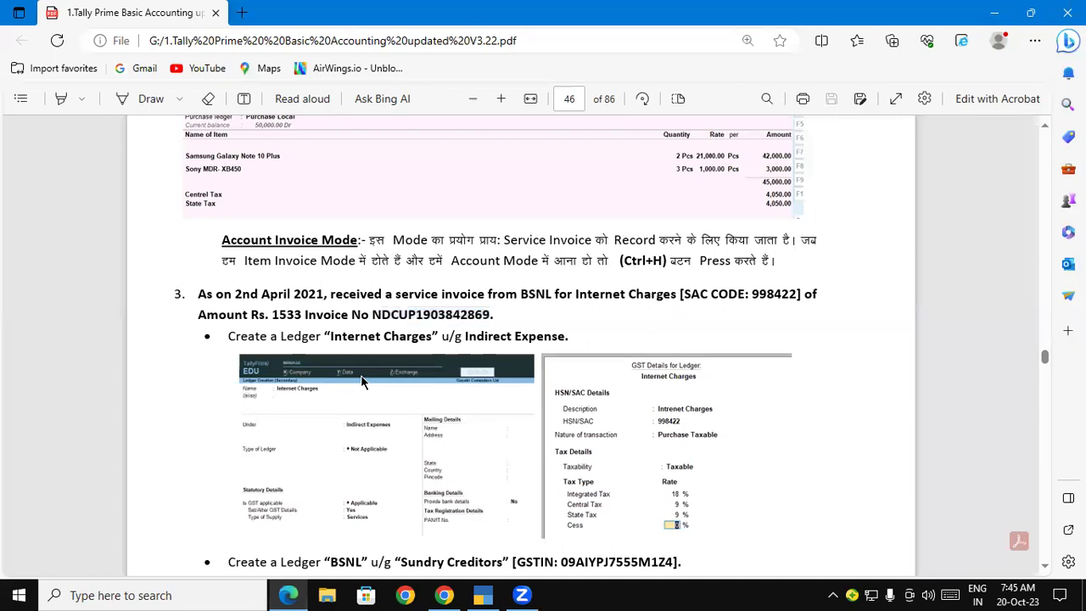
scroll(361, 380, "down", 4)
scroll(361, 380, "down", 3)
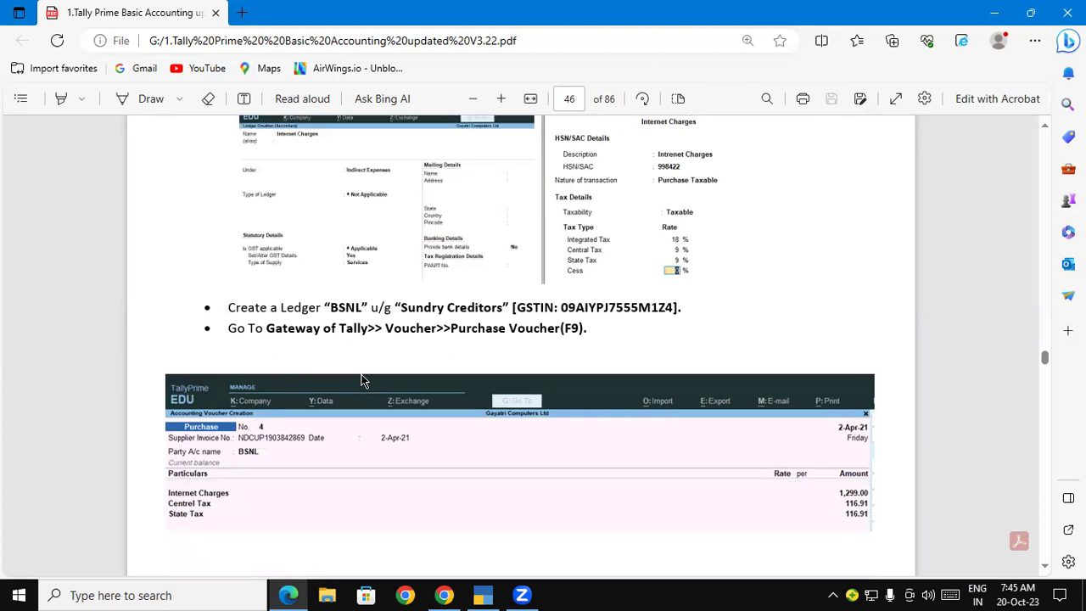
scroll(366, 374, "down", 2)
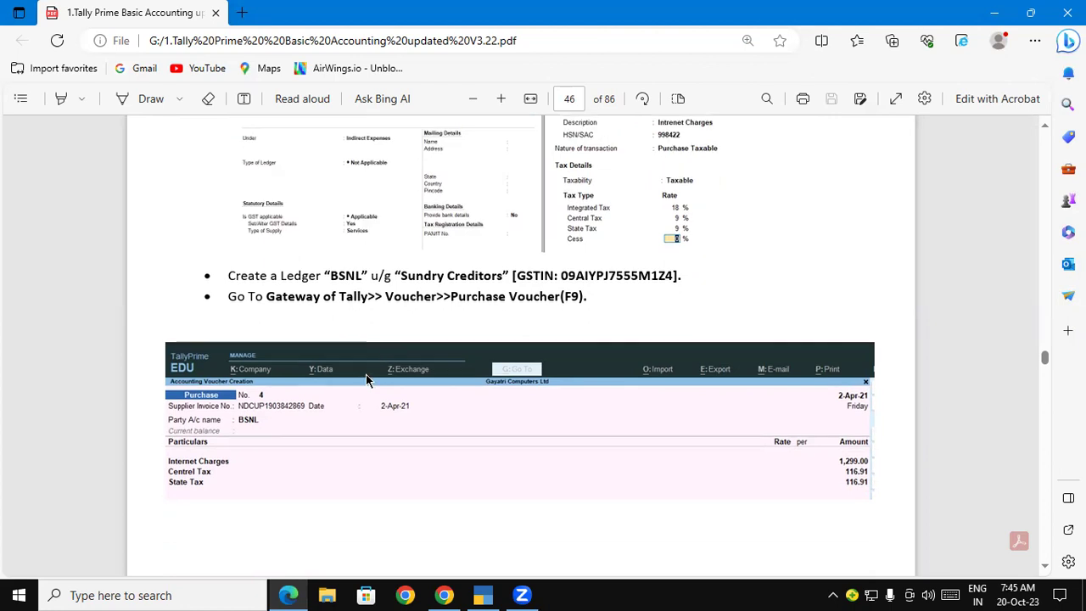
scroll(366, 375, "down", 7)
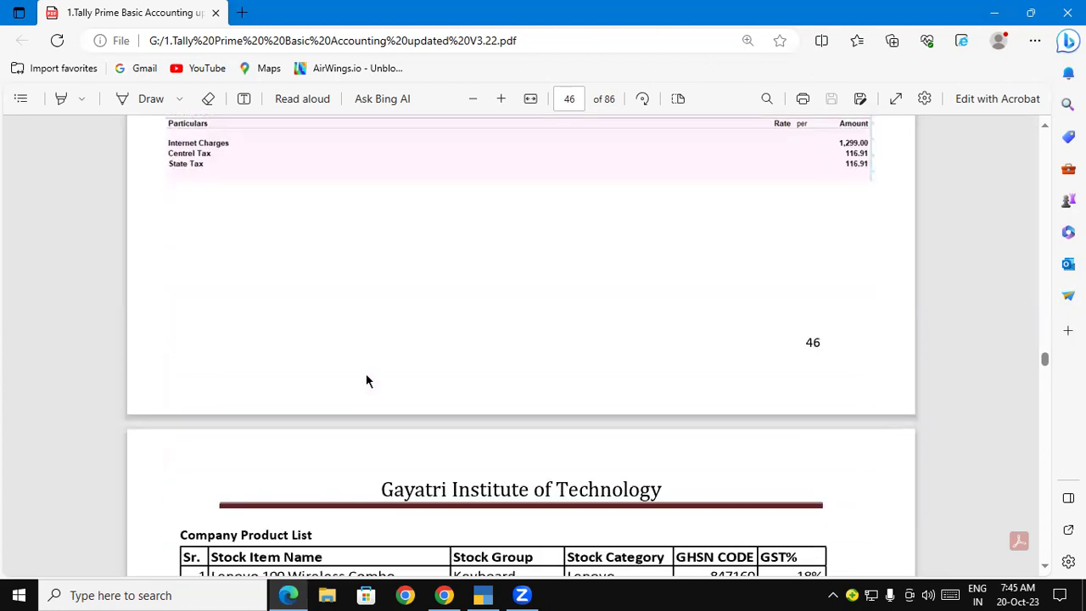
scroll(367, 380, "down", 4)
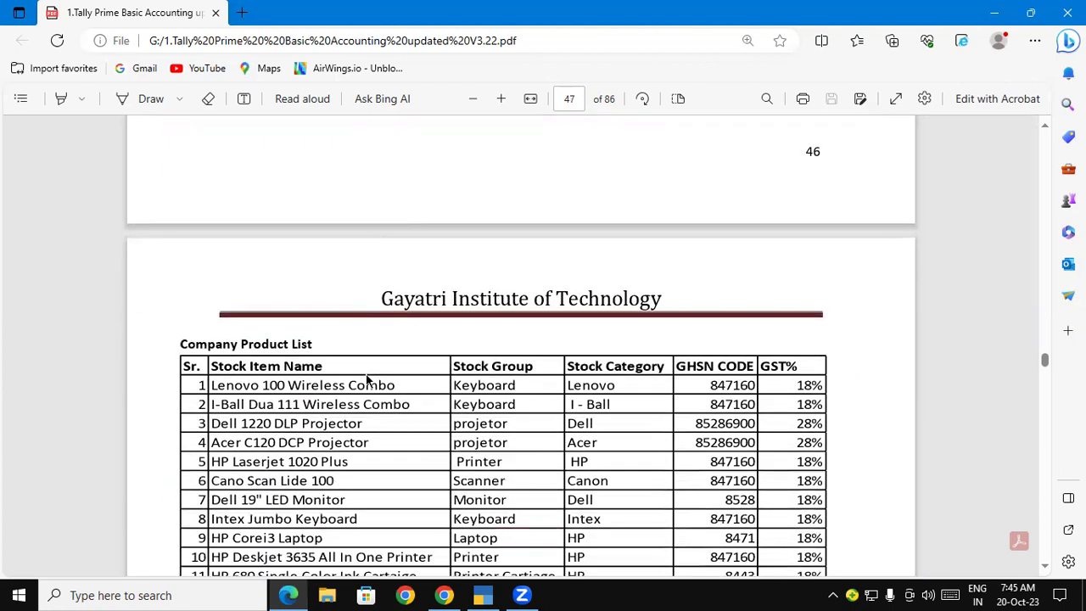
scroll(366, 380, "down", 2)
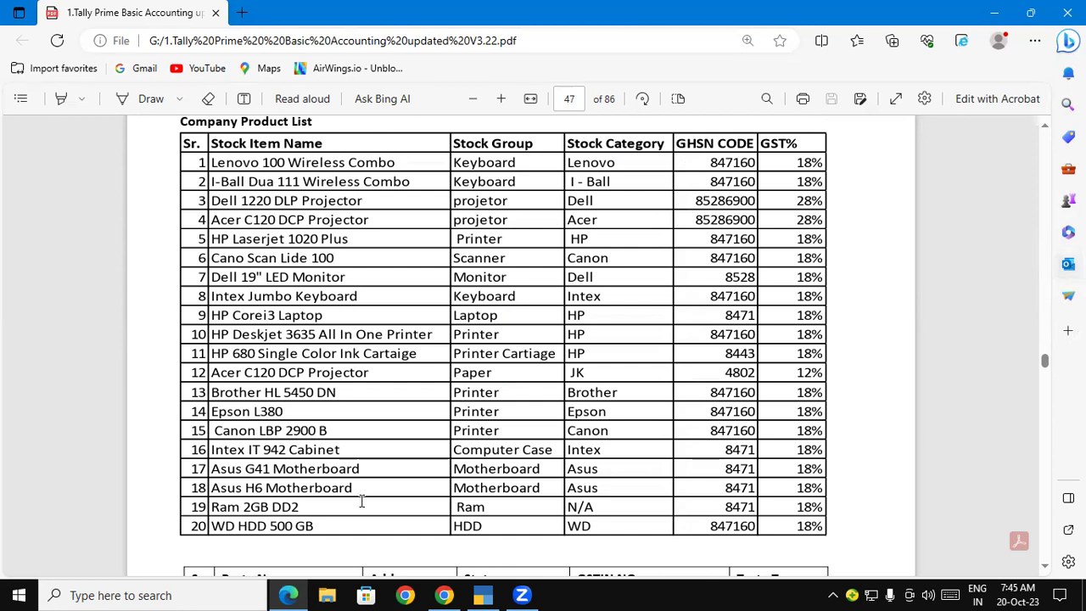
Switch back to TallyPrime, leave the blank purchase voucher, and begin a new Stock Item master.
left_click(482, 594)
key("Escape")
key("y")
key("Escape")
key("Escape")
key("Return")
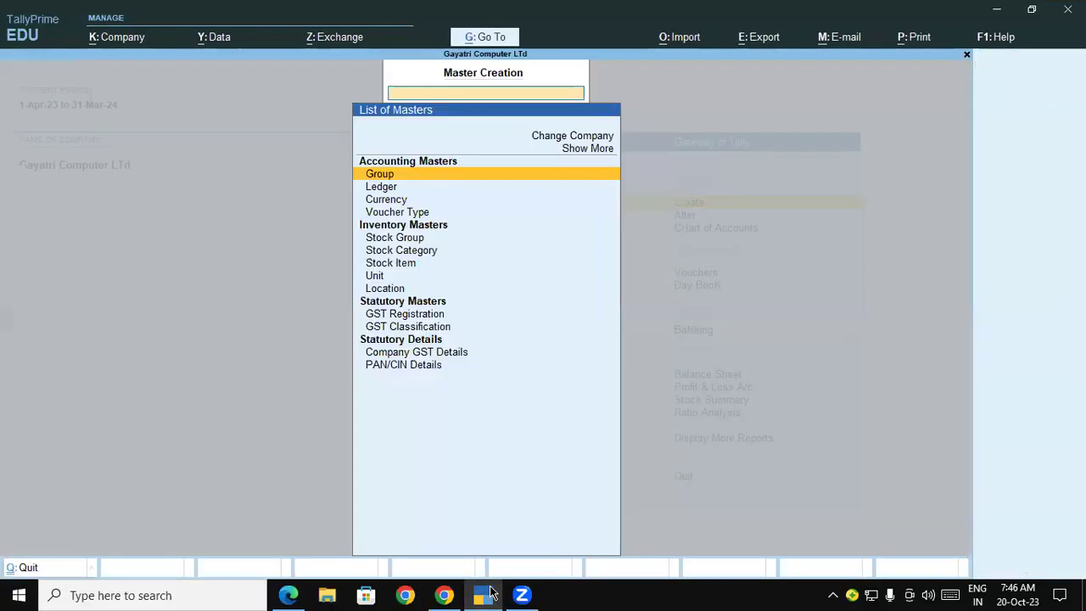
key("Down")
key("Down")
key("Down")
key("Down")
key("Down")
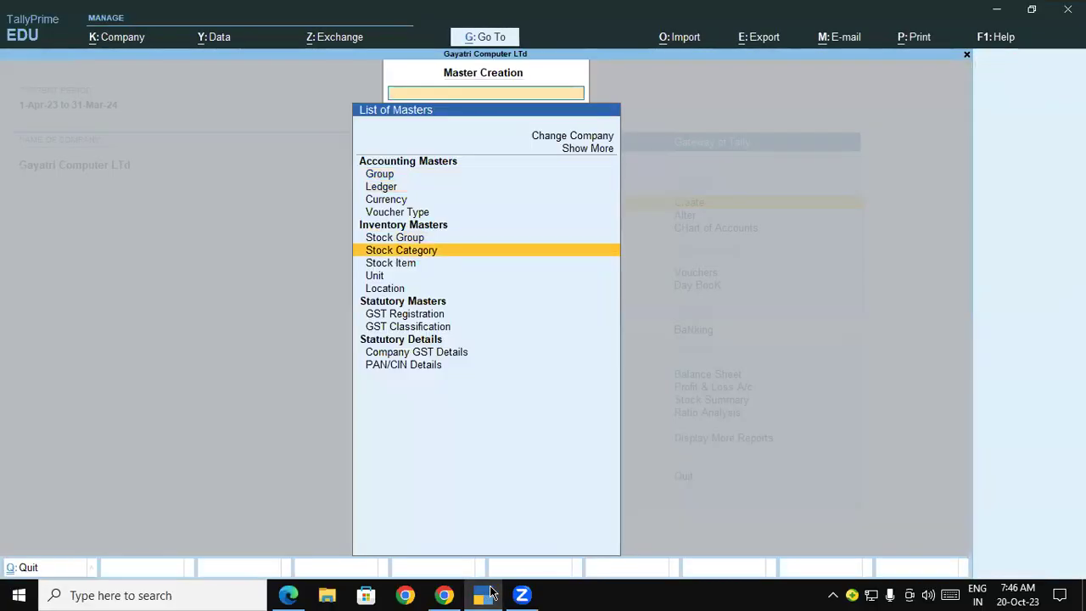
key("Down")
key("Return")
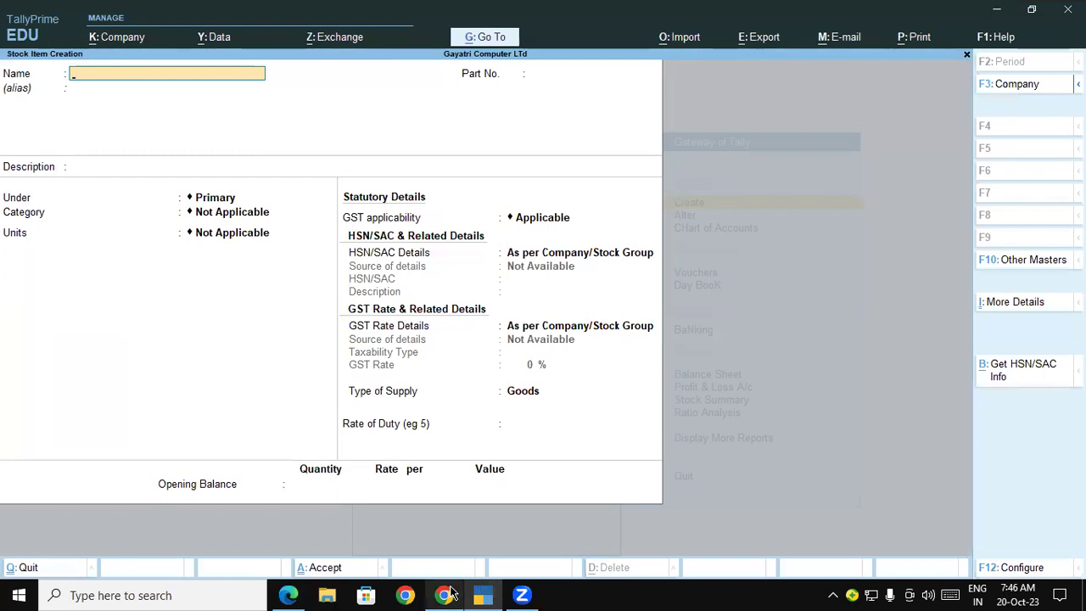
Switch to the PDF product list, annotate the Lenovo 100 Wireless Combo row in red, and clear the annotations.
left_click(288, 595)
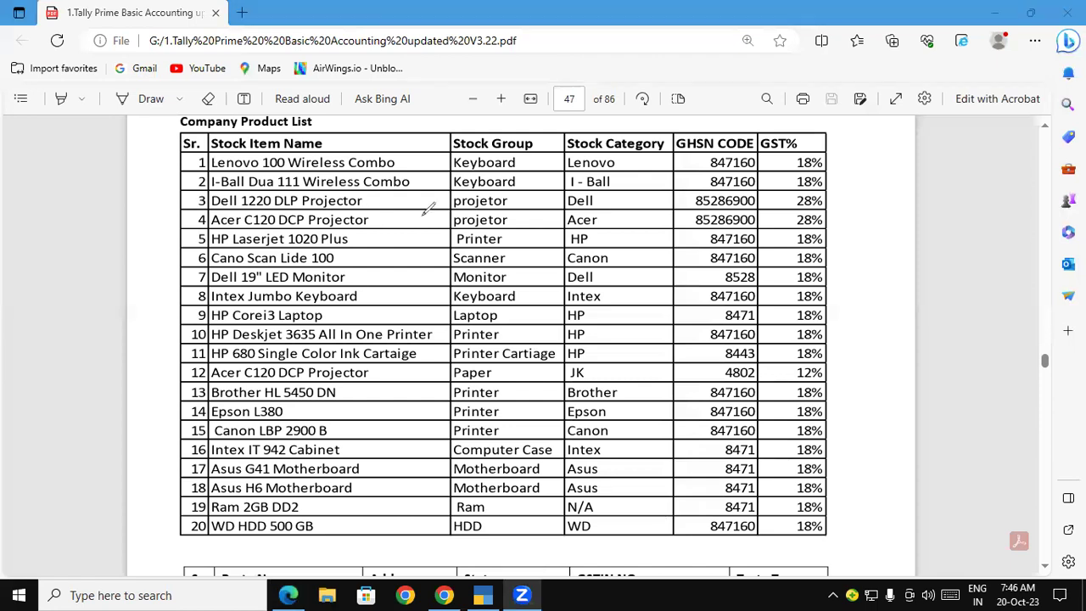
mouse_move(208, 168)
left_mouse_down()
mouse_move(373, 168)
mouse_move(397, 162)
mouse_move(390, 138)
mouse_move(472, 121)
mouse_move(481, 144)
left_mouse_up()
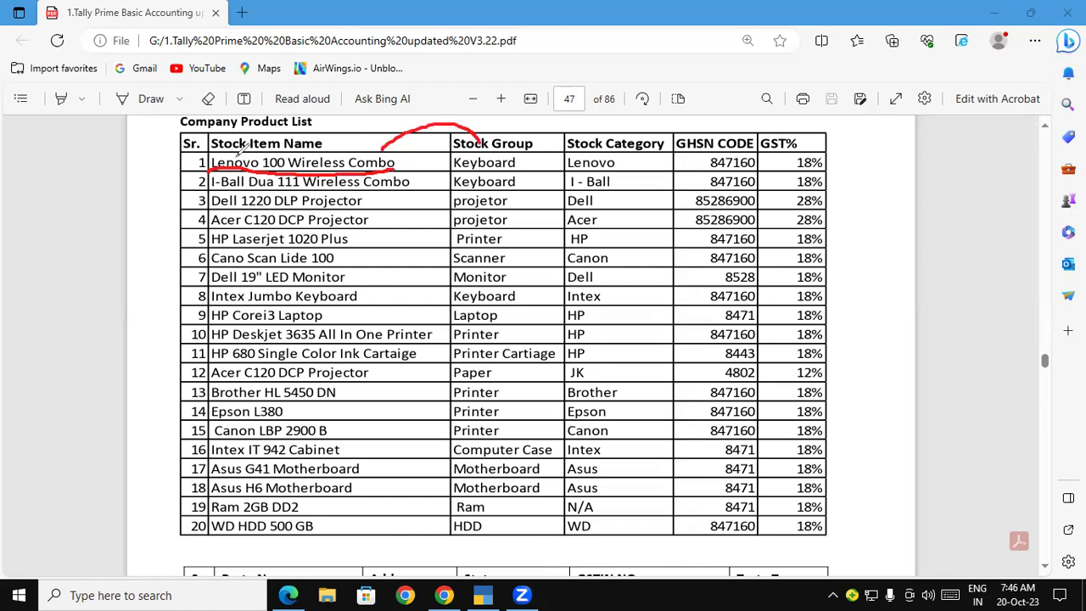
mouse_move(230, 156)
left_mouse_down()
mouse_move(246, 114)
mouse_move(436, 65)
mouse_move(606, 131)
left_mouse_up()
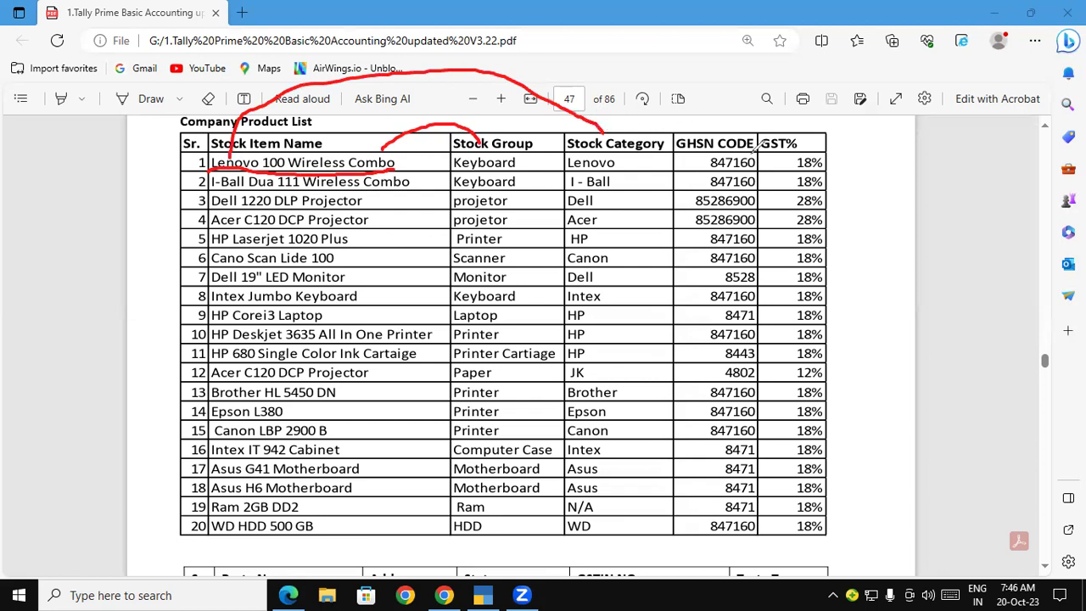
left_click_drag(782, 161, 804, 154)
mouse_move(497, 159)
left_mouse_down()
mouse_move(518, 164)
mouse_move(544, 142)
left_mouse_up()
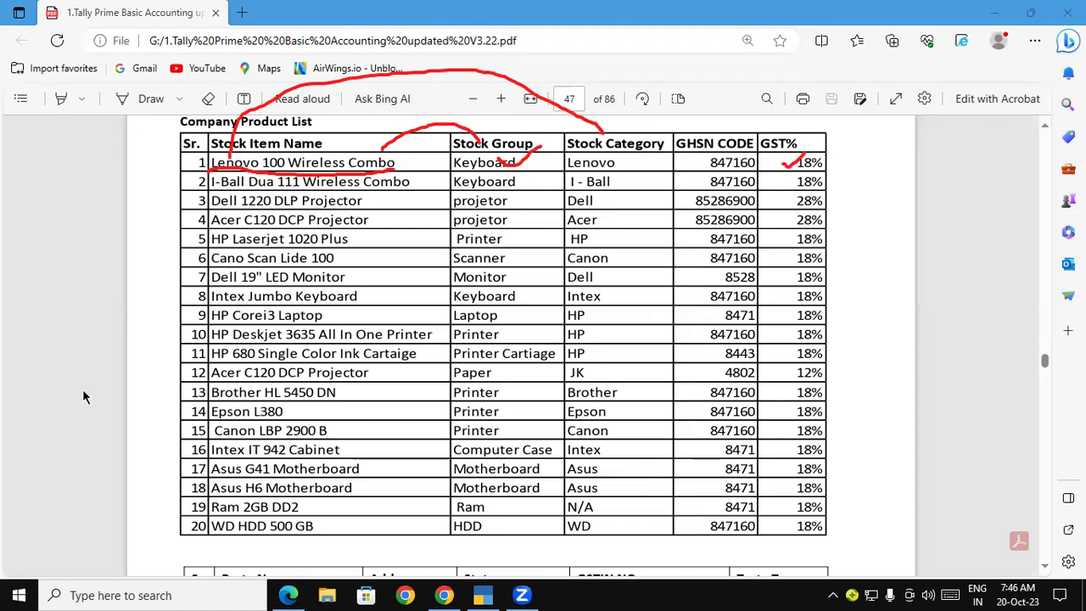
key("e")
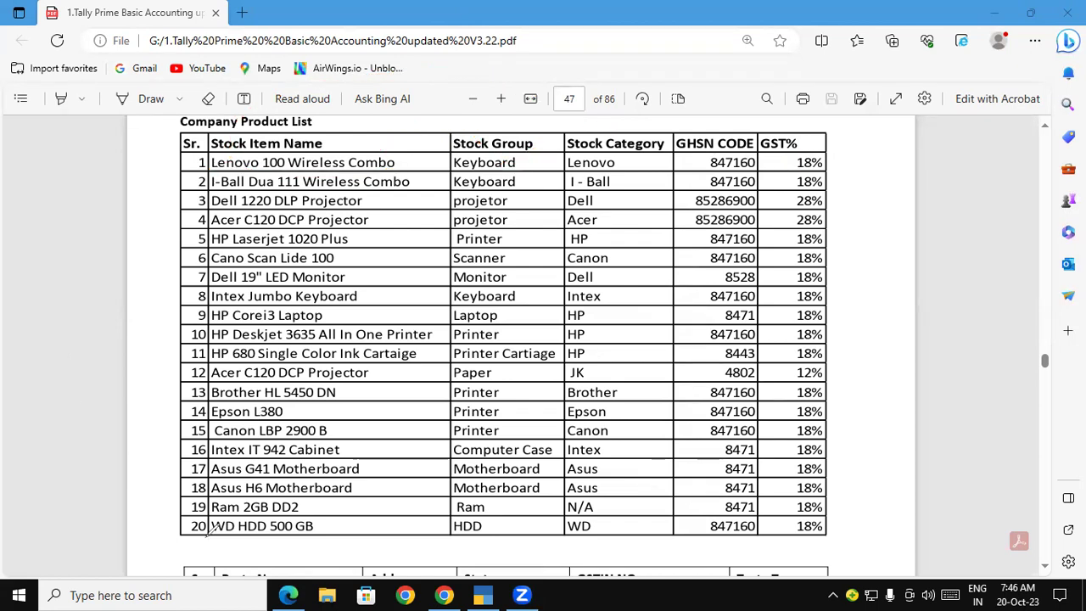
Copy Lenovo 100 Wireless Combo from the PDF and name the new TallyPrime stock item Lenovo 100 Wireless Combo Keyboard, without alias or description.
left_click(233, 159)
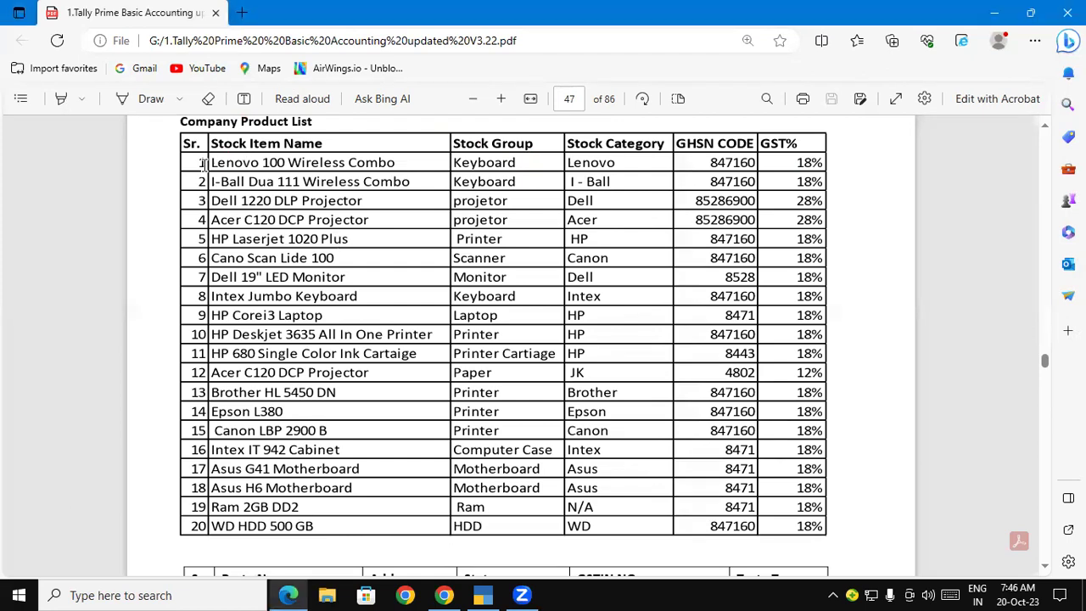
left_click_drag(238, 166, 398, 164)
key("ctrl+c")
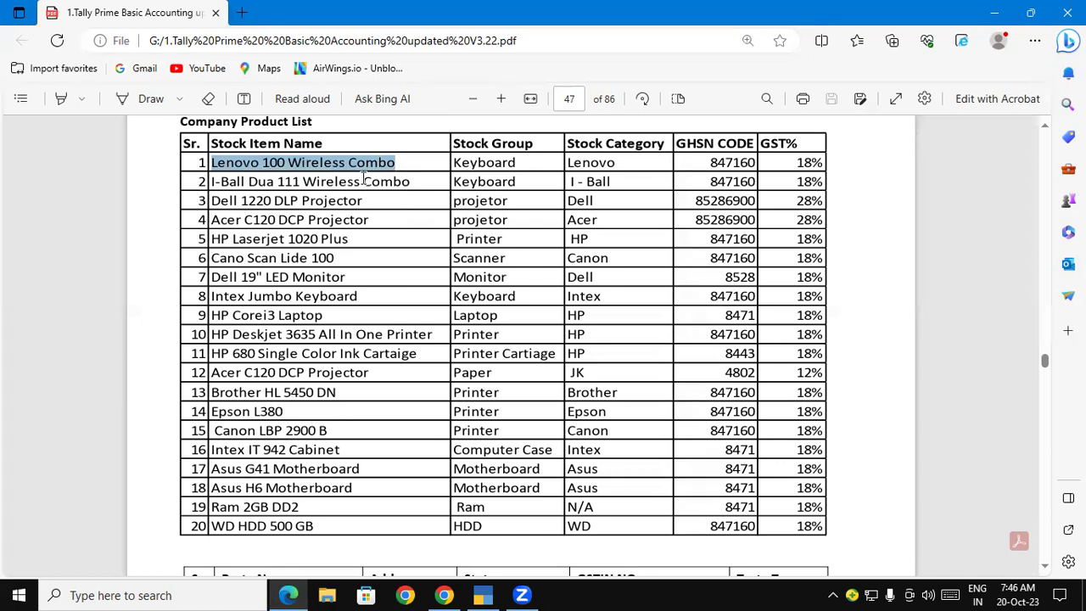
left_click(497, 594)
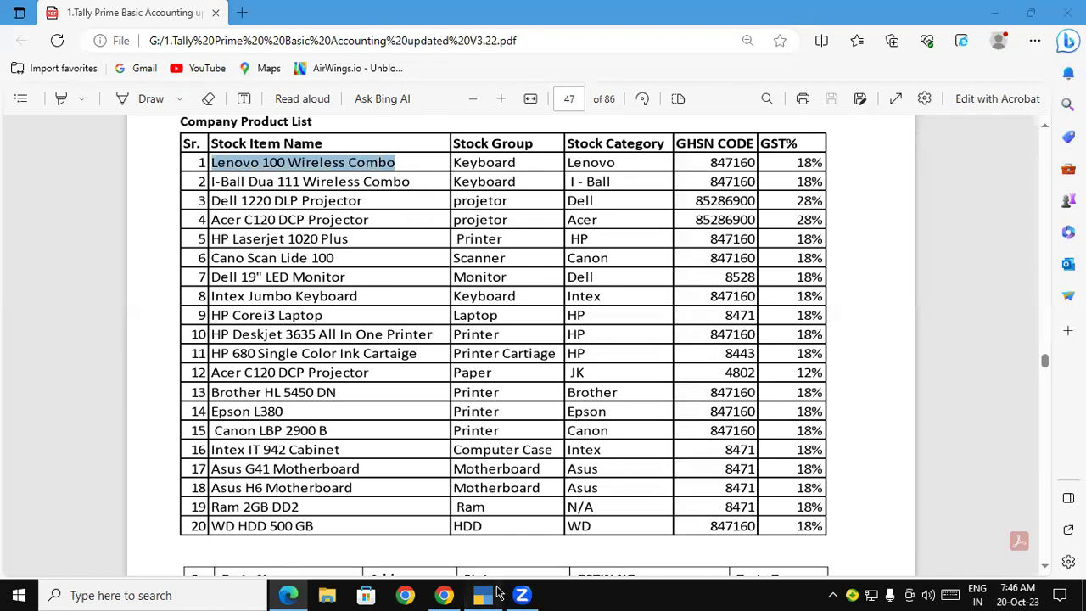
key("ctrl+alt+v")
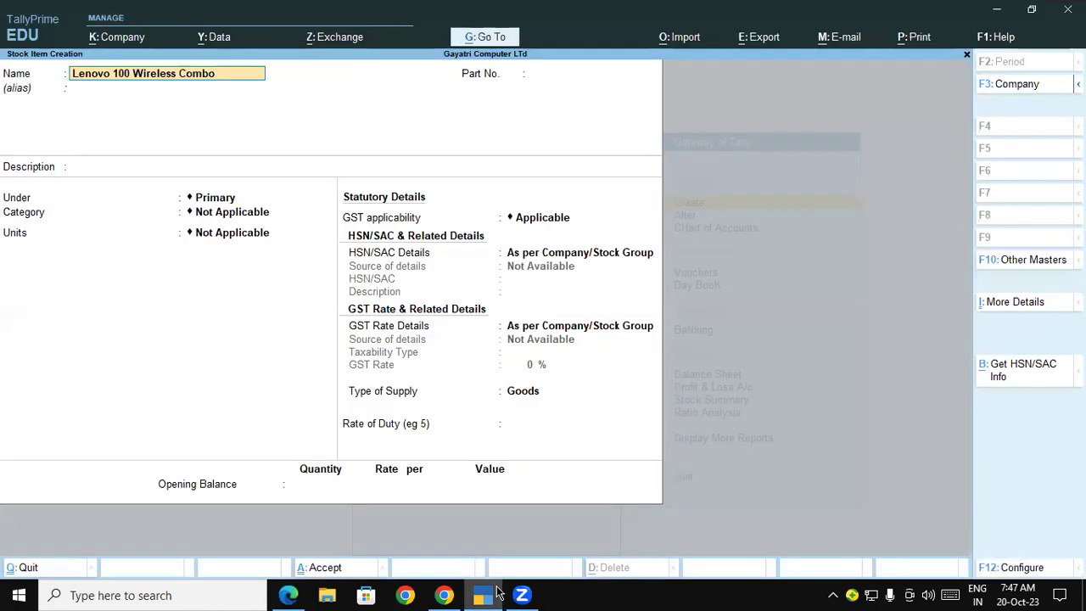
type("Keyboard")
key("Return")
key("Return")
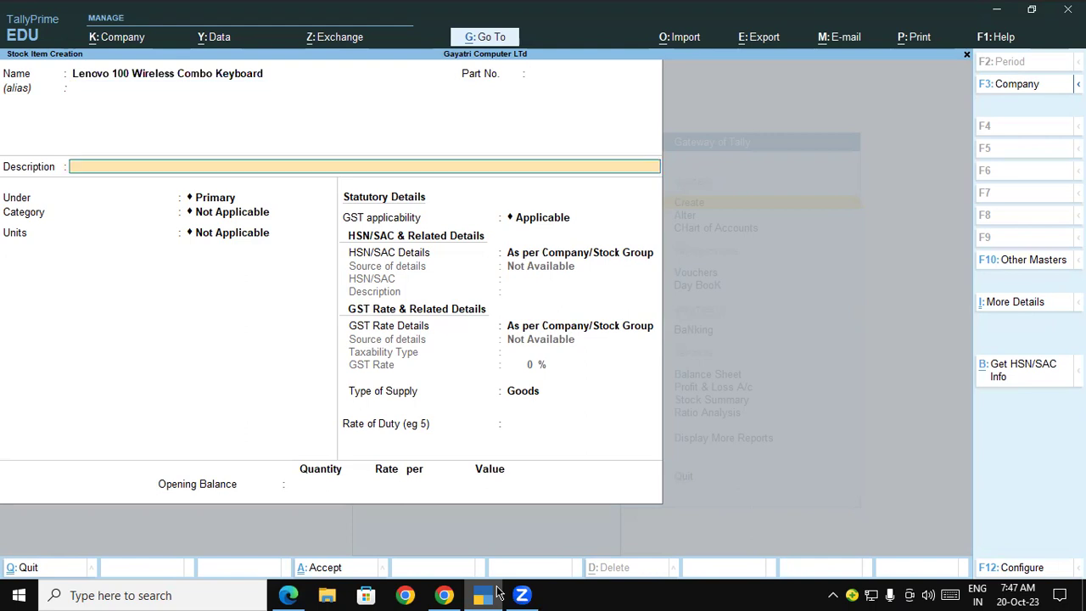
key("Return")
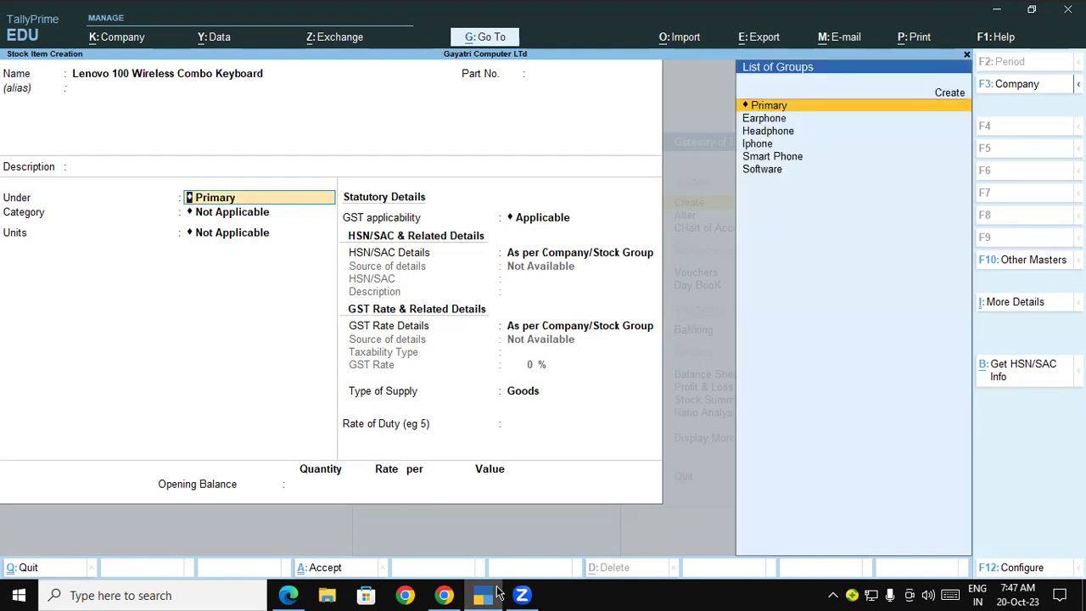
Begin a new stock group named Keyboard under Primary for the item's parent group, with quantities not added.
type("k")
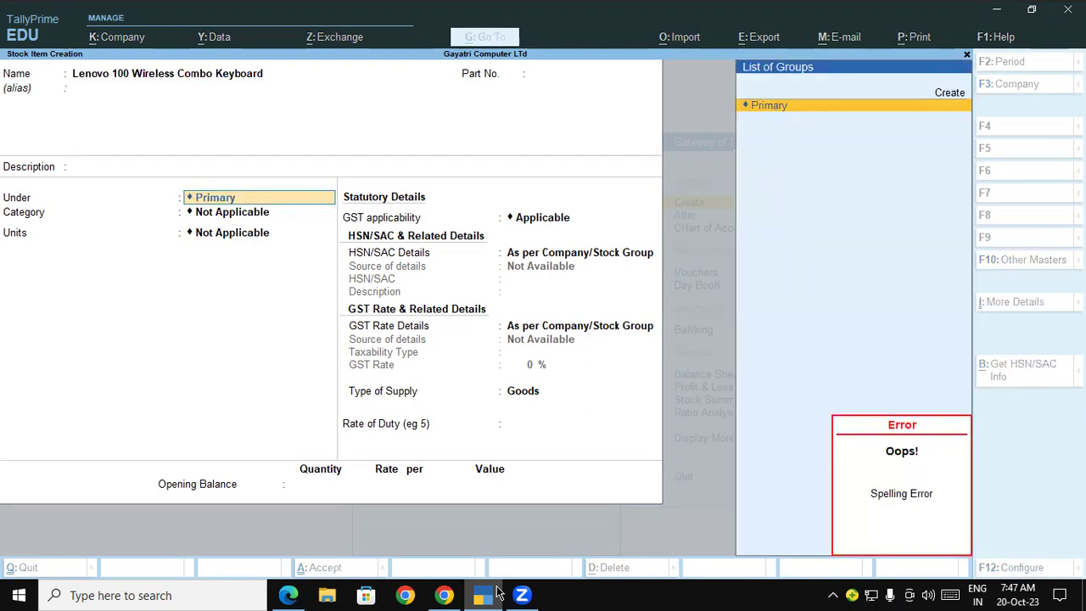
key("alt+c")
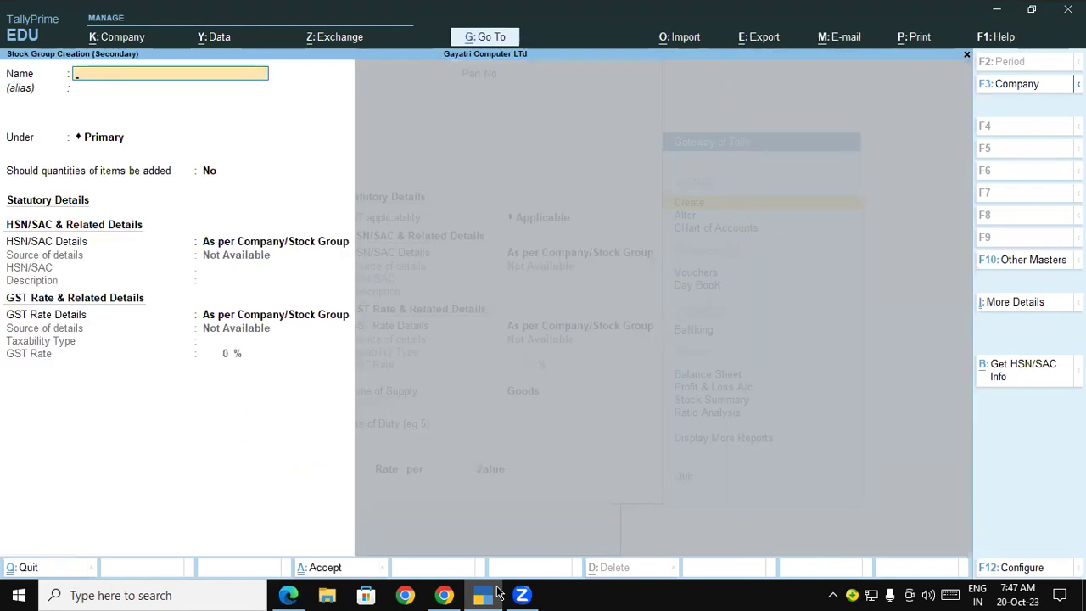
type("Keyboard")
key("Return")
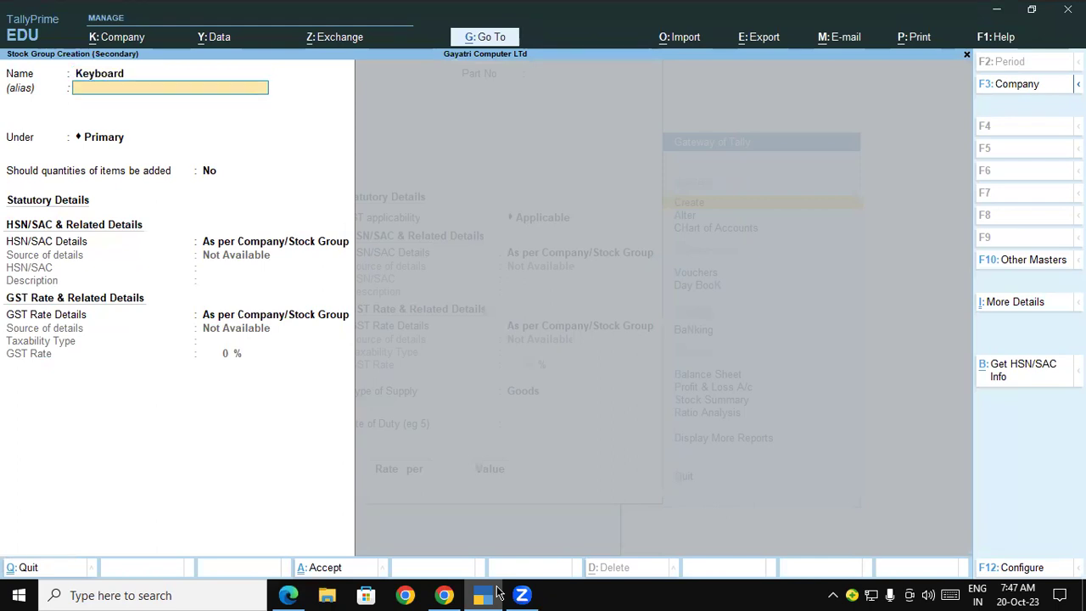
key("Return")
key("Return")
key("Return")
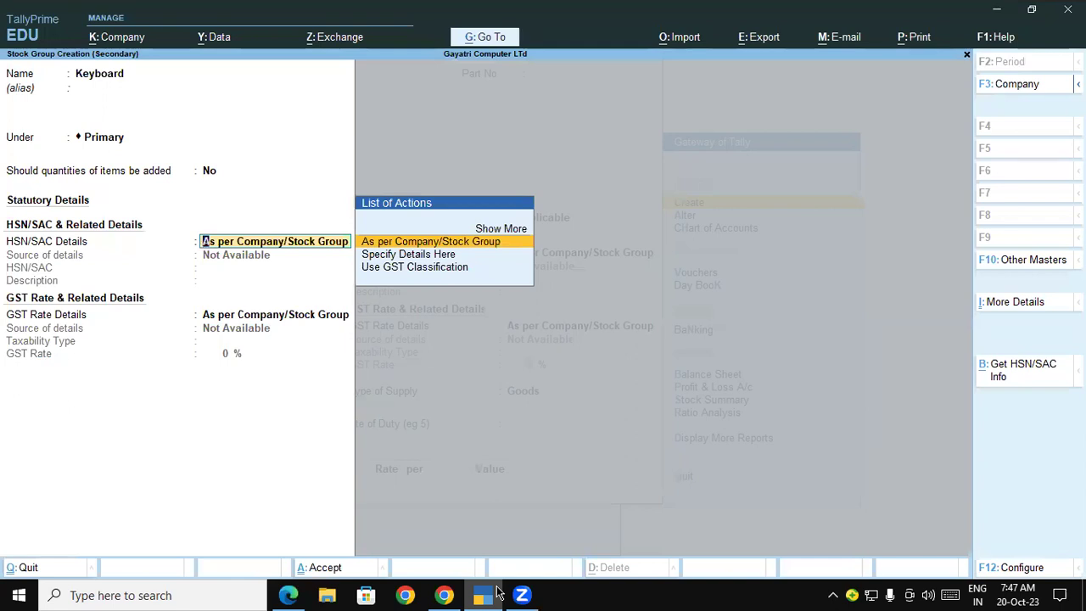
Specify the Keyboard group's HSN/SAC details directly, with code 847160 from the PDF list and no description.
key("Down")
key("Return")
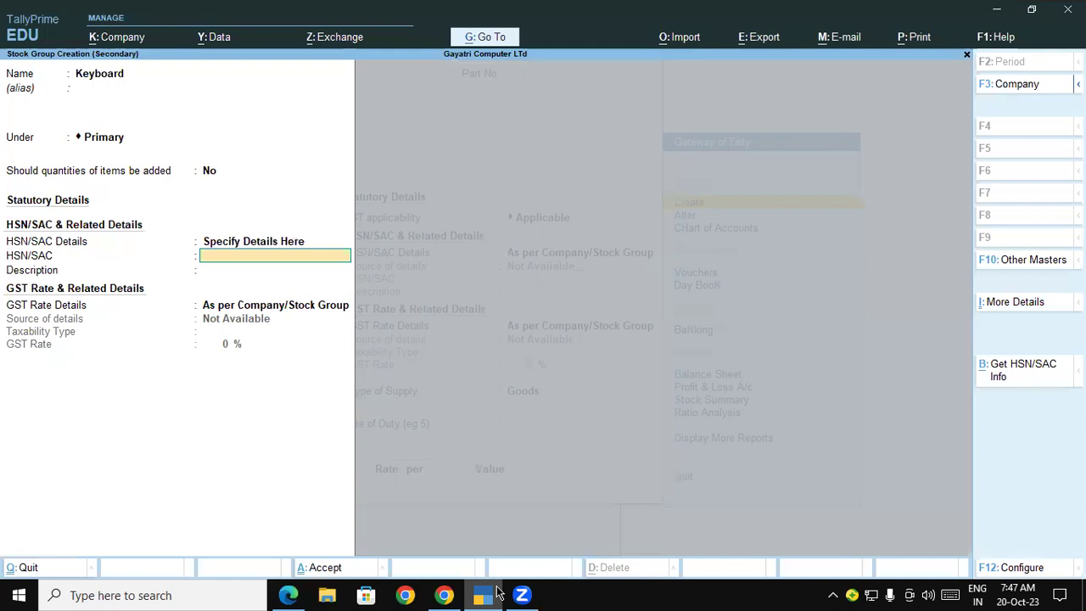
left_click(489, 593)
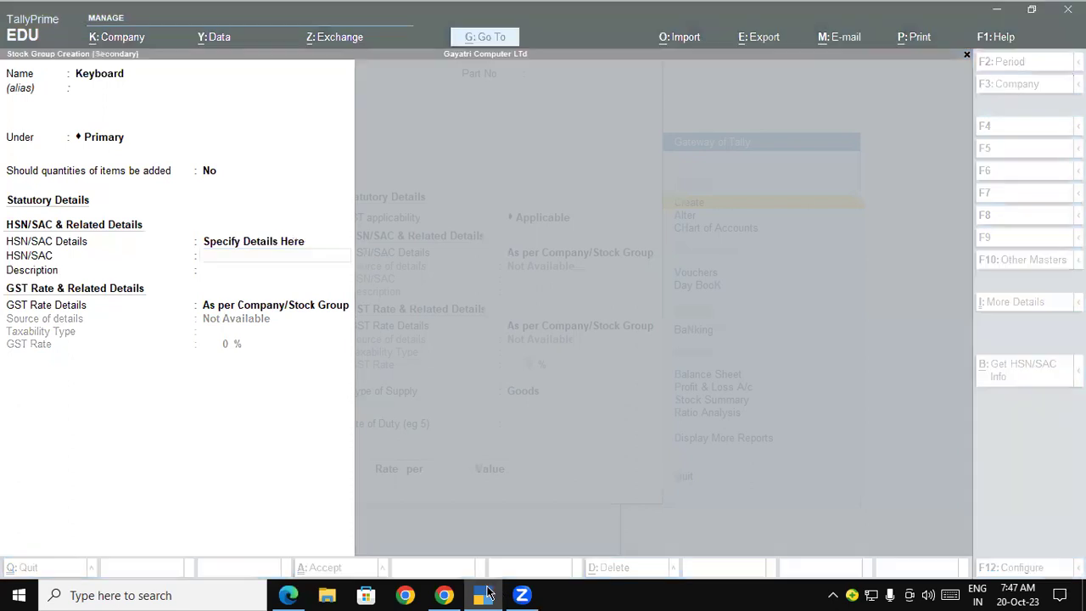
left_click(494, 594)
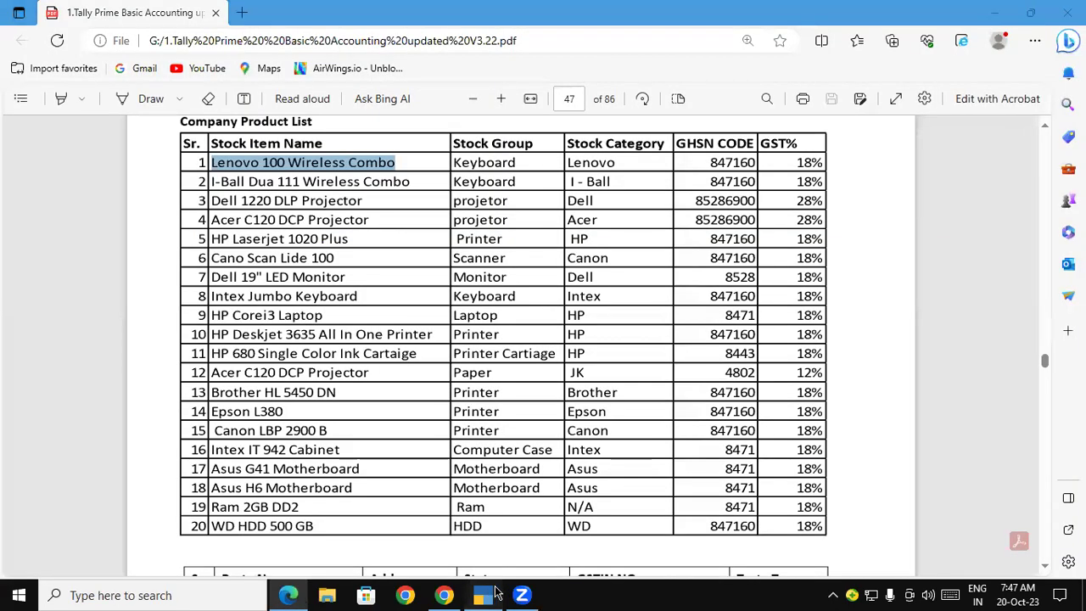
type("847160")
key("Return")
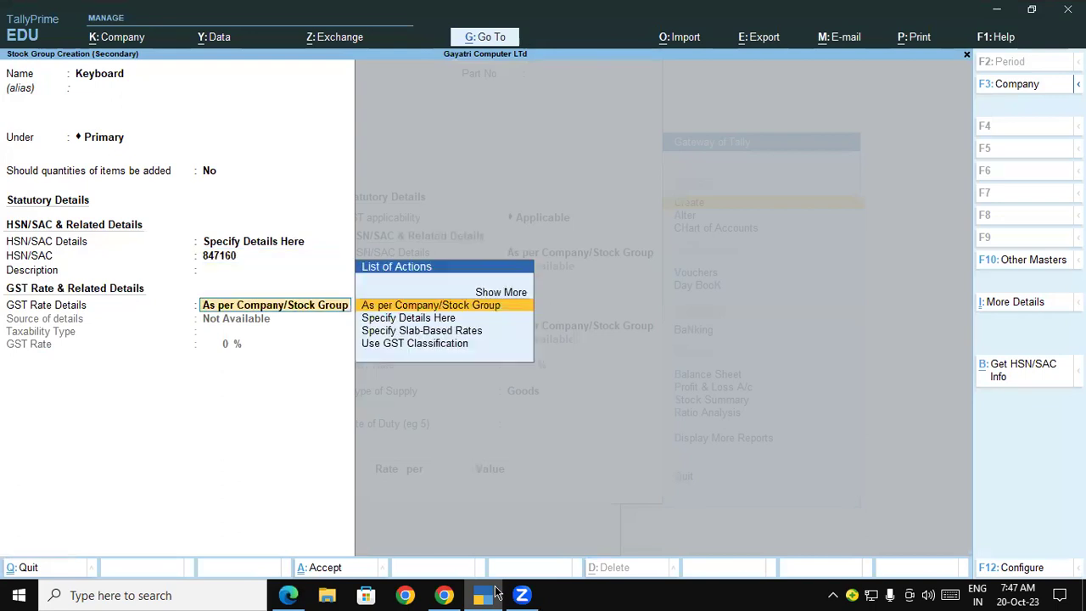
Specify the Keyboard group's GST rate details directly as Taxable with a rate of 18%.
key("Down")
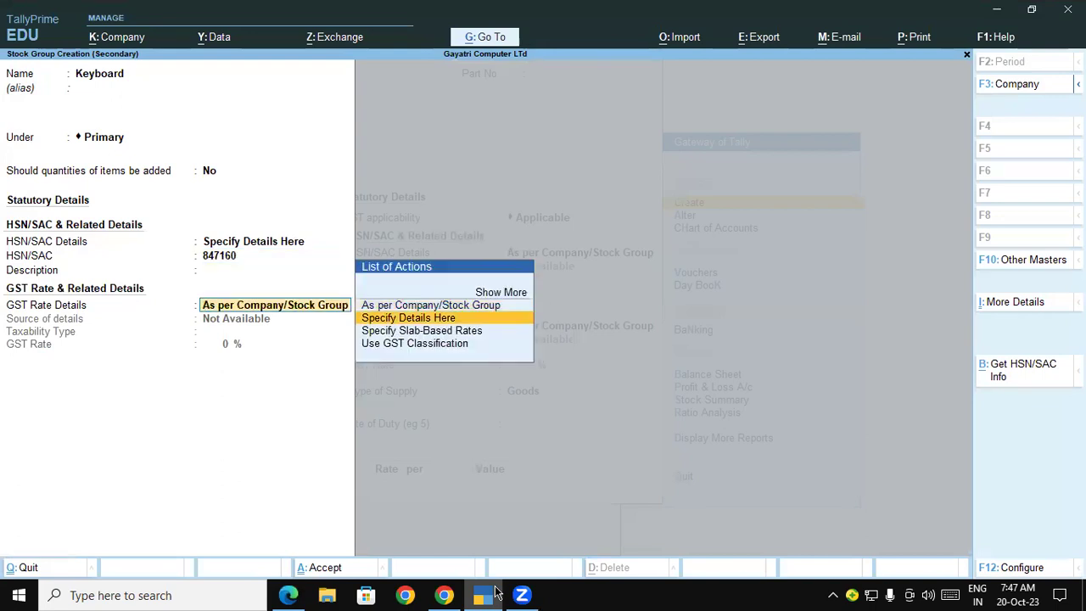
key("Return")
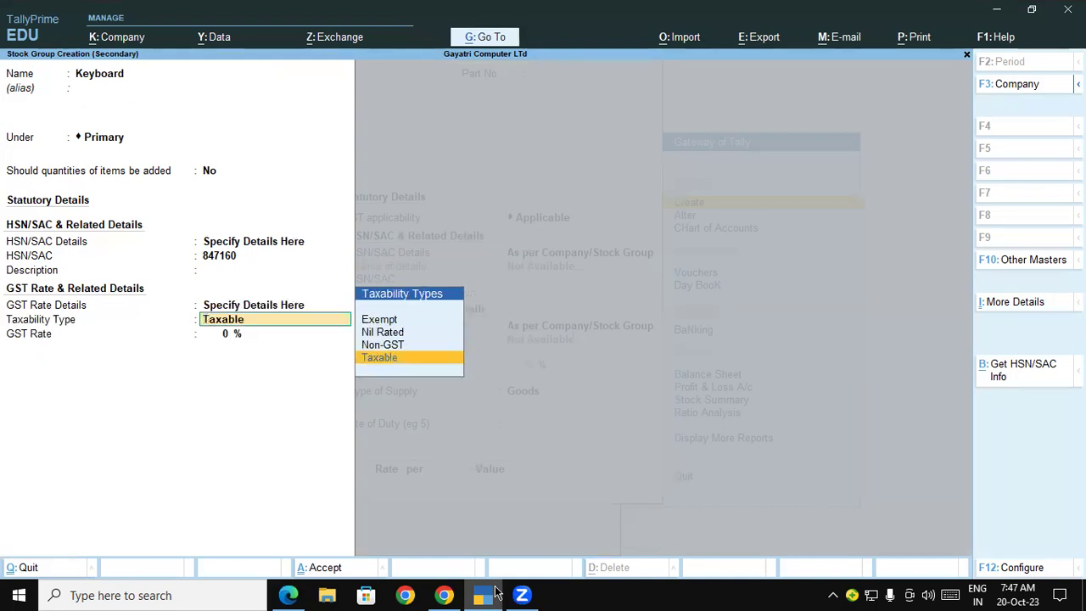
key("Return")
type("18")
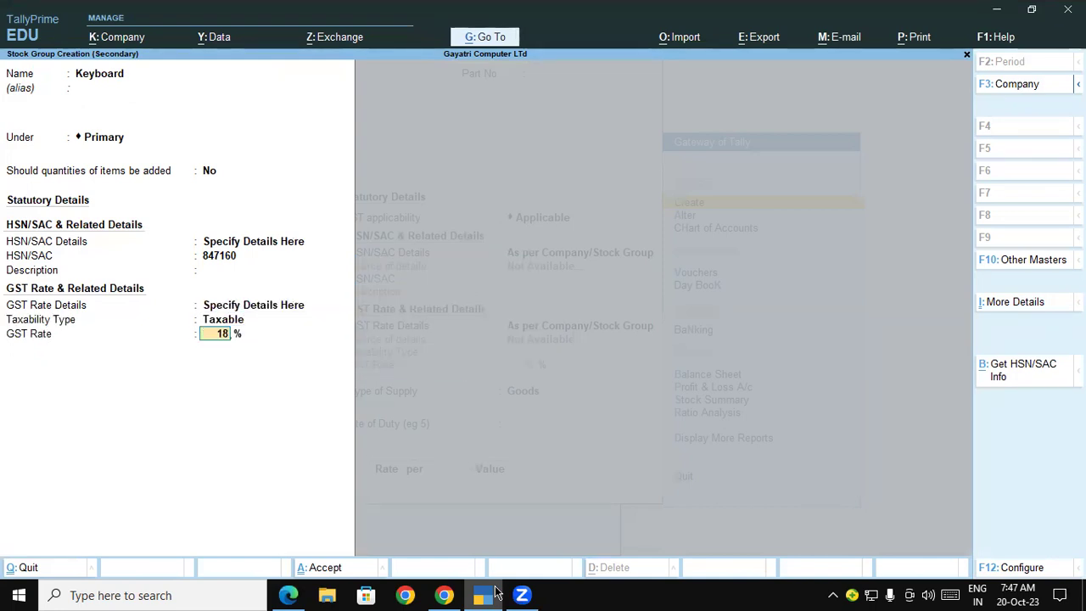
Save the Keyboard group and give the Lenovo 100 Wireless Combo Keyboard item the Lenovo category and pcs as its unit.
key("Return")
key("Return")
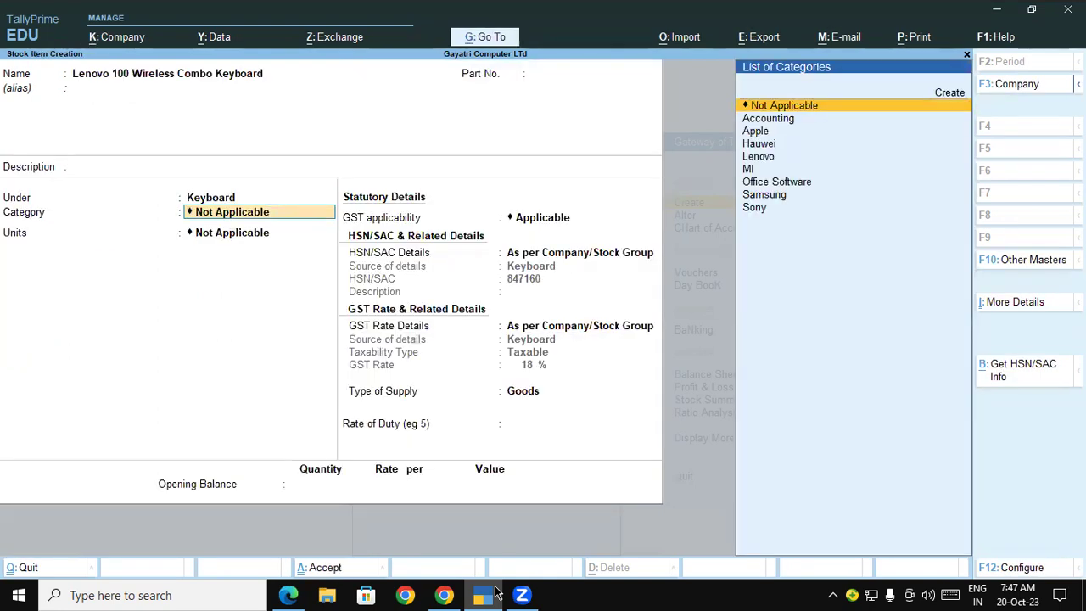
type("L")
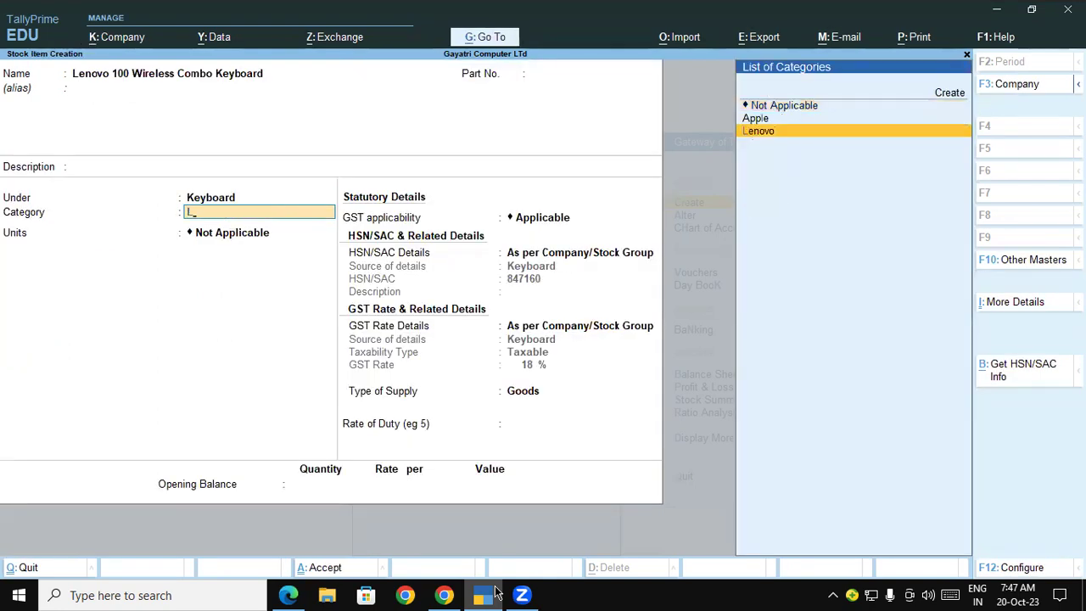
key("Return")
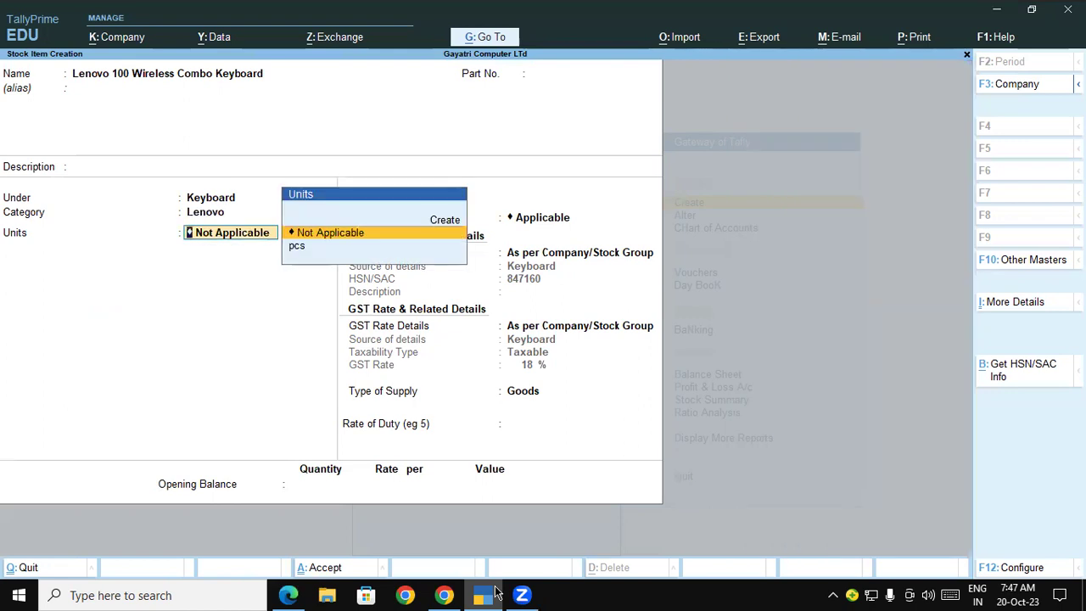
key("Down")
key("Return")
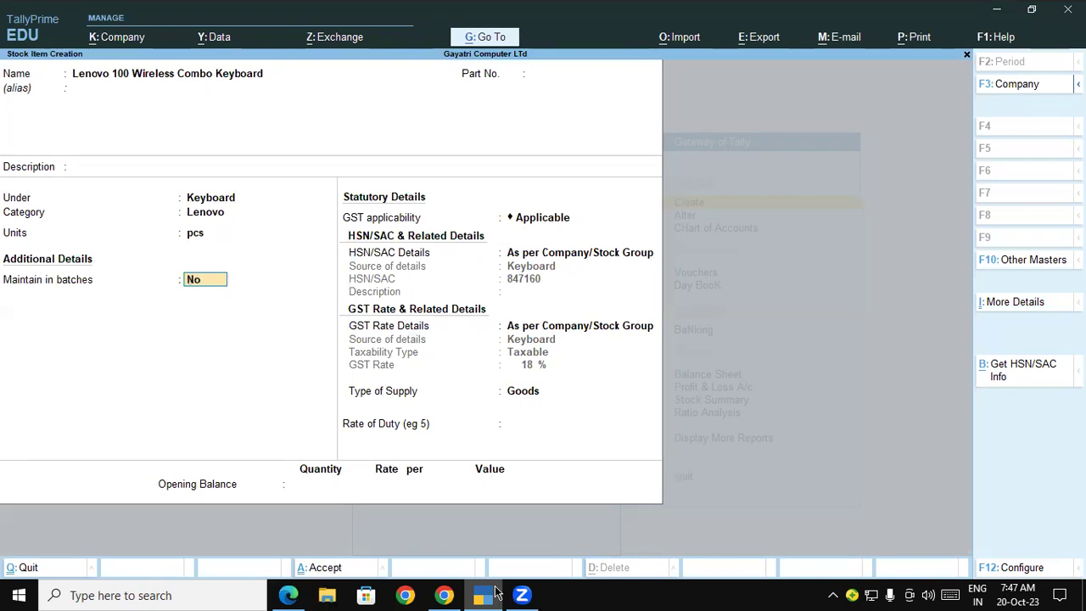
key("ctrl")
type("y")
key("Return")
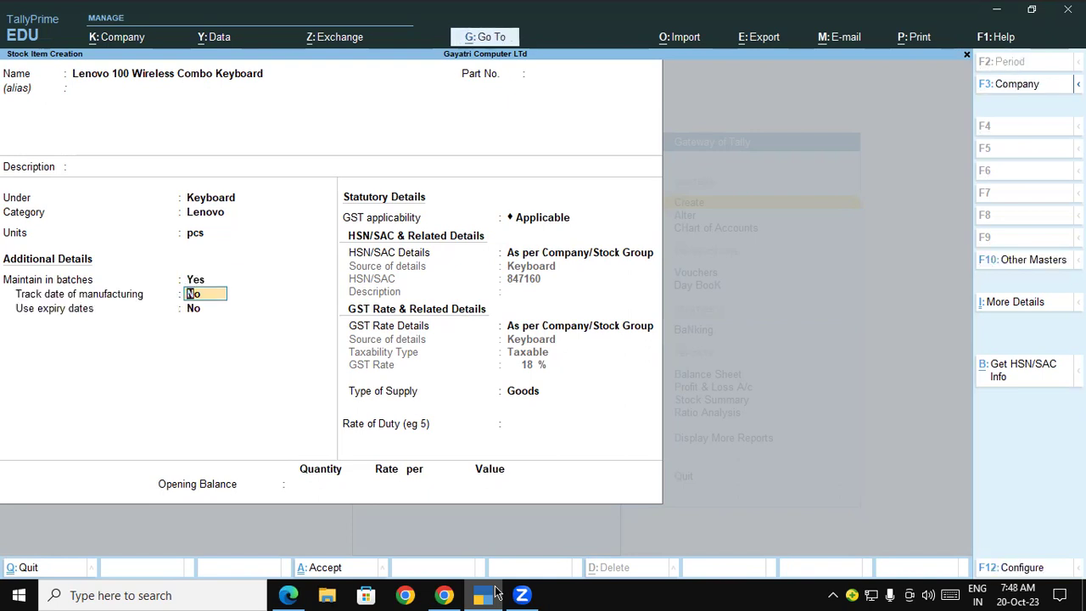
key("BackSpace")
type("n")
Save the Lenovo 100 Wireless Combo Keyboard stock item without batch maintenance.
key("Return")
key("ctrl")
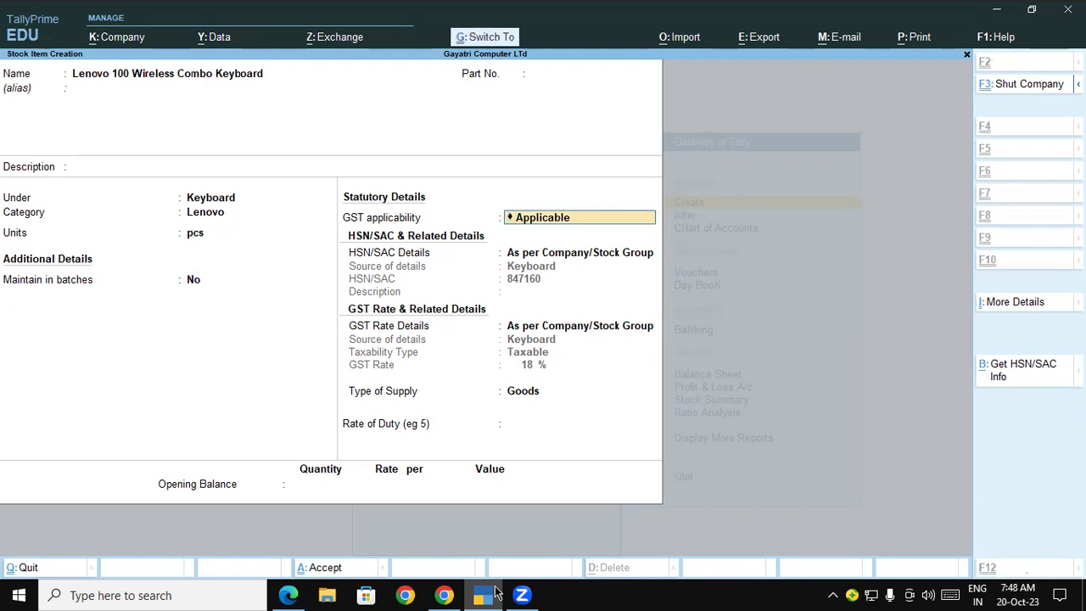
key("ctrl+a")
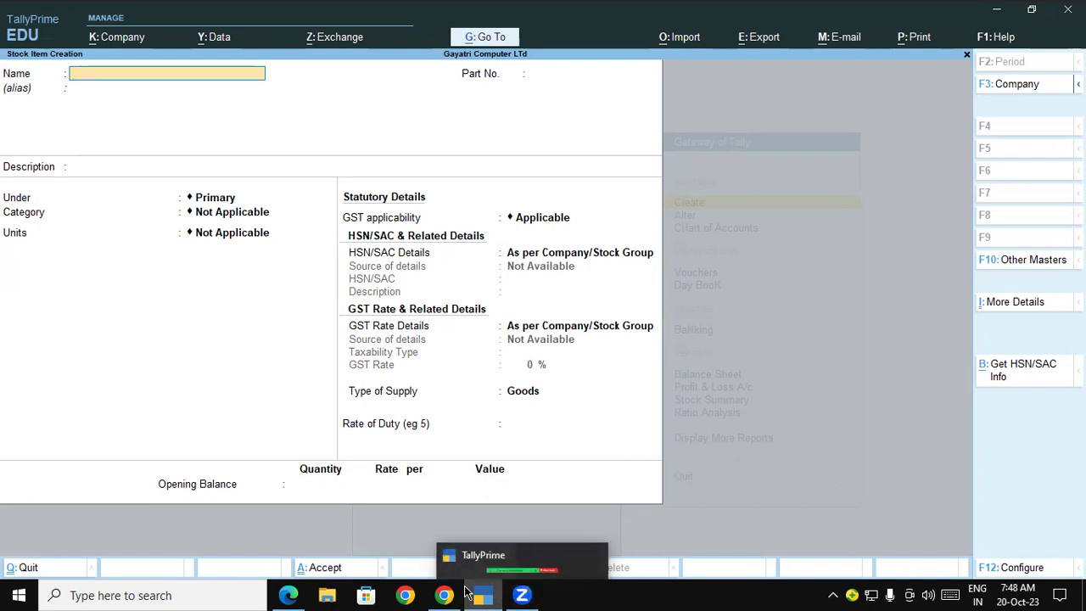
Copy I-Ball Dua 111 Wireless Combo from the PDF and name the new TallyPrime stock item I-Ball Dua 111 Wireless Combo Keyboard, without alias or description.
left_click(286, 594)
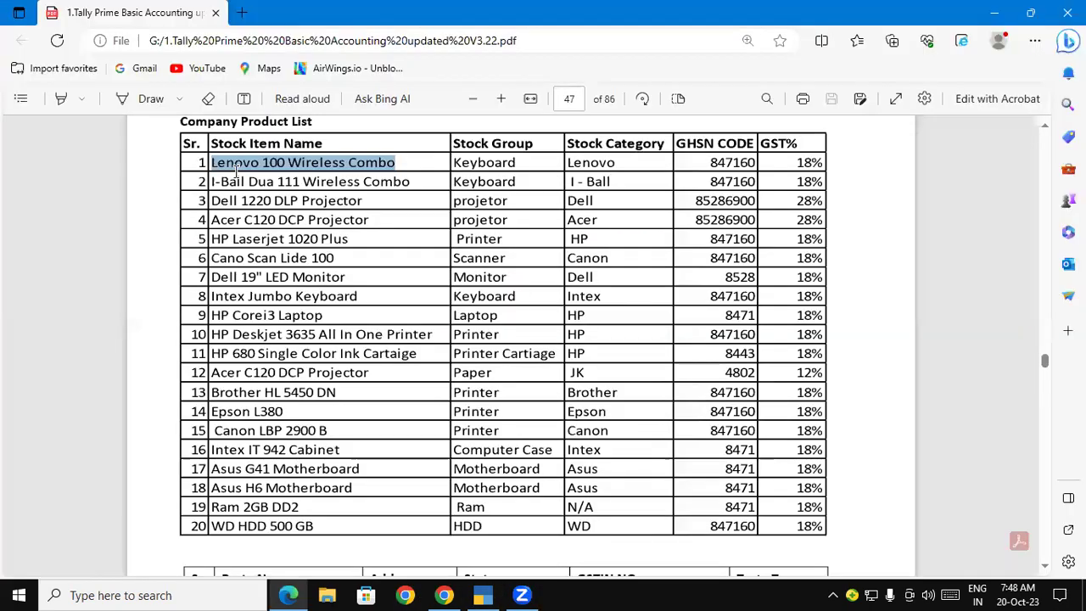
left_click_drag(211, 182, 409, 181)
key("ctrl+c")
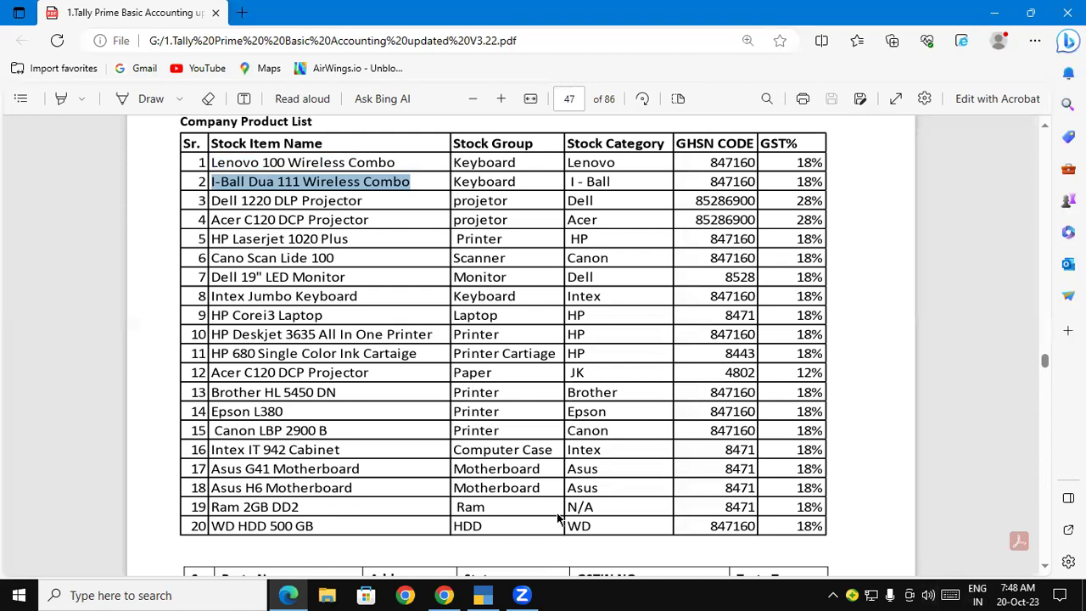
left_click(494, 593)
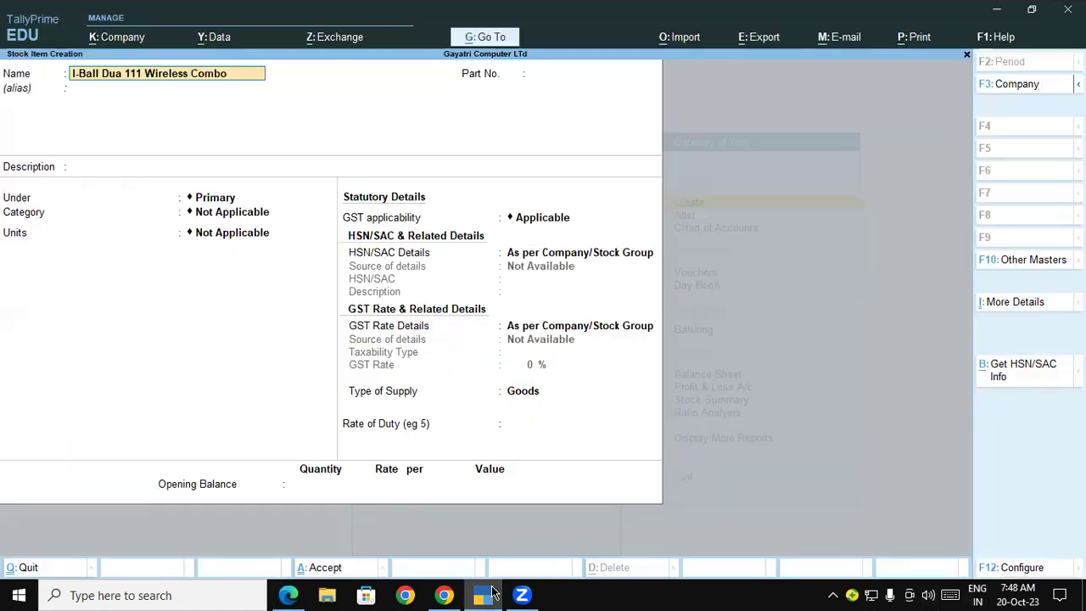
type("Keyboard")
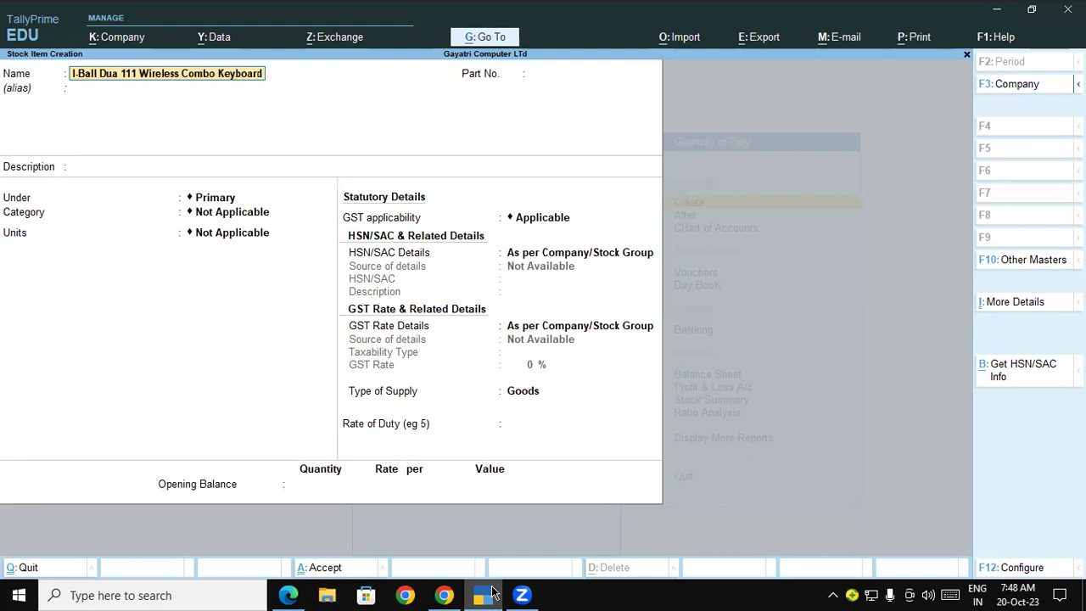
key("Return")
key("Return")
key("Return")
Place the I-Ball Dua 111 Wireless Combo Keyboard item under the existing Keyboard stock group.
type("K")
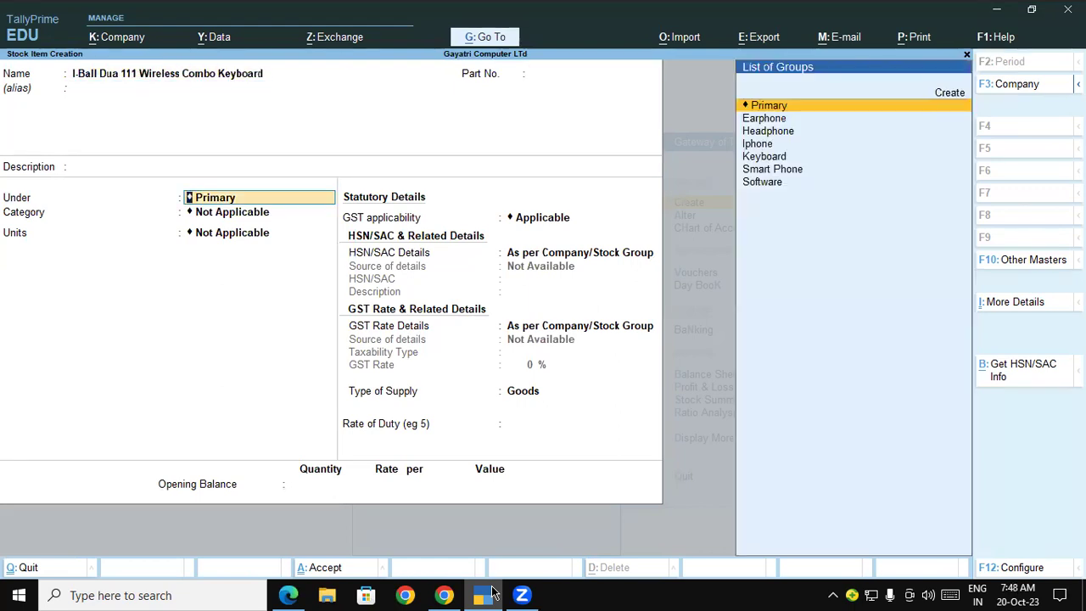
type("e")
key("Return")
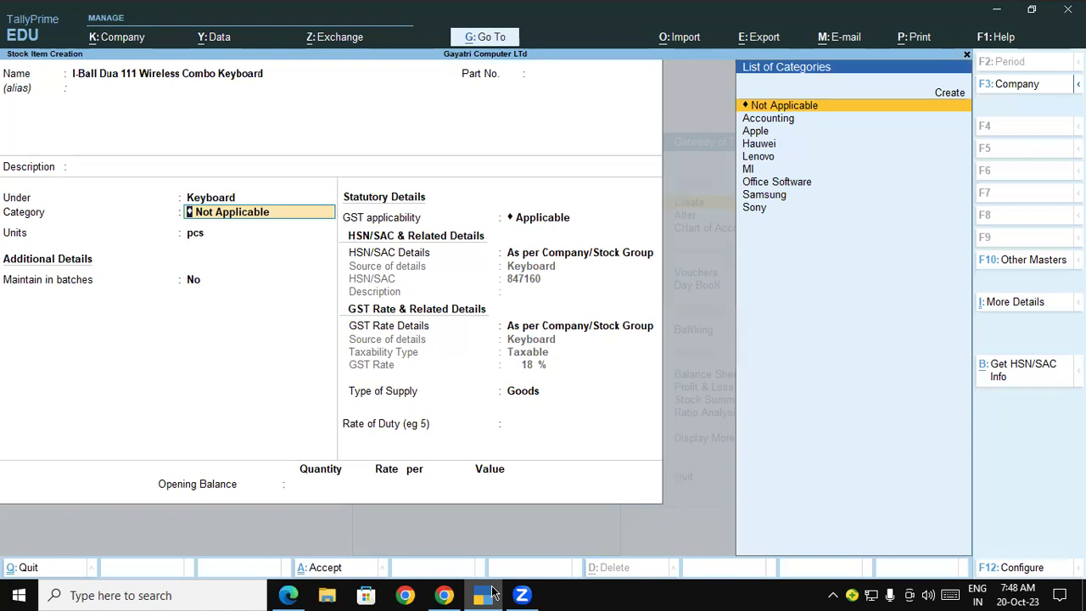
Create the stock category I Ball under Primary for the item and keep pcs as its unit.
key("alt+c")
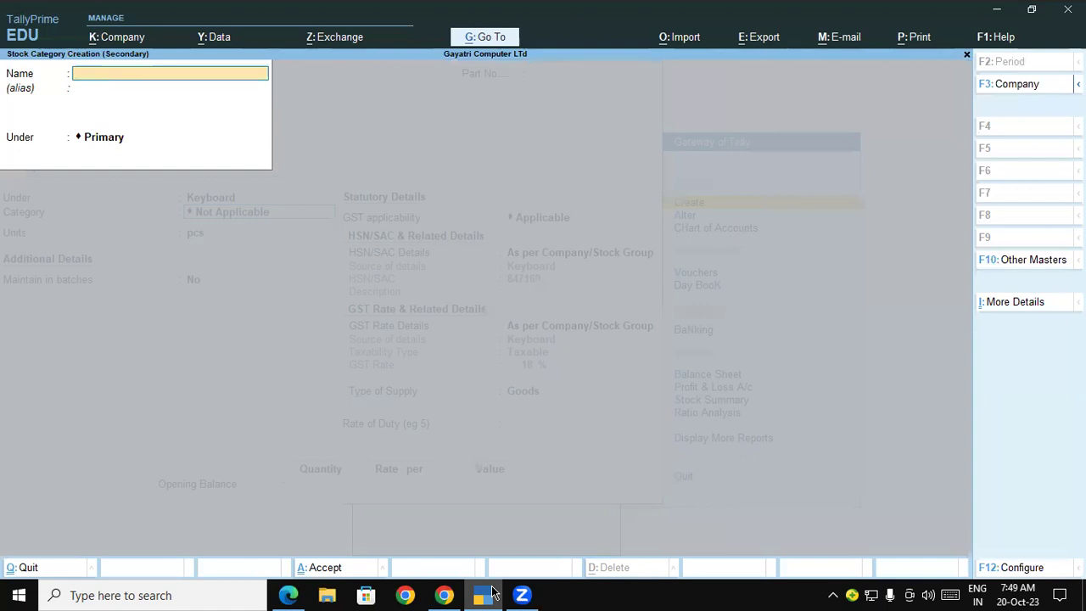
type("I Ball")
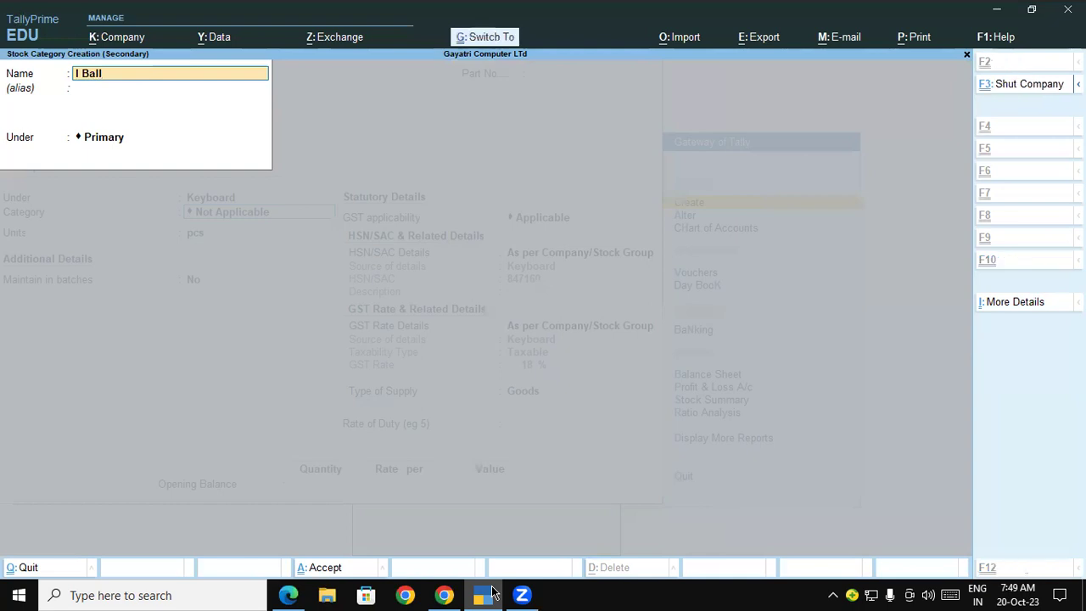
key("ctrl+a")
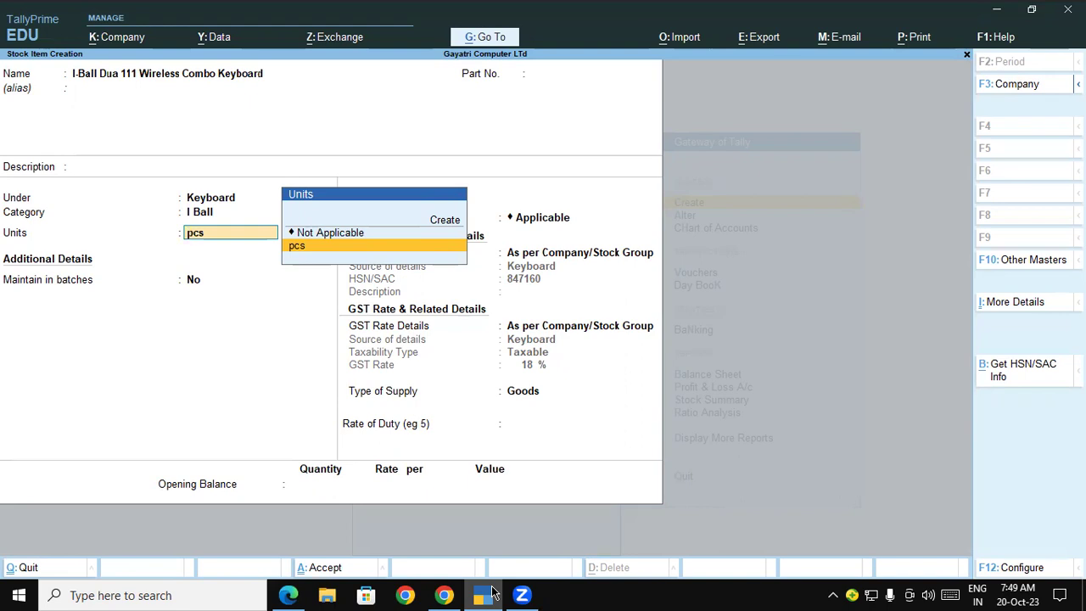
key("Return")
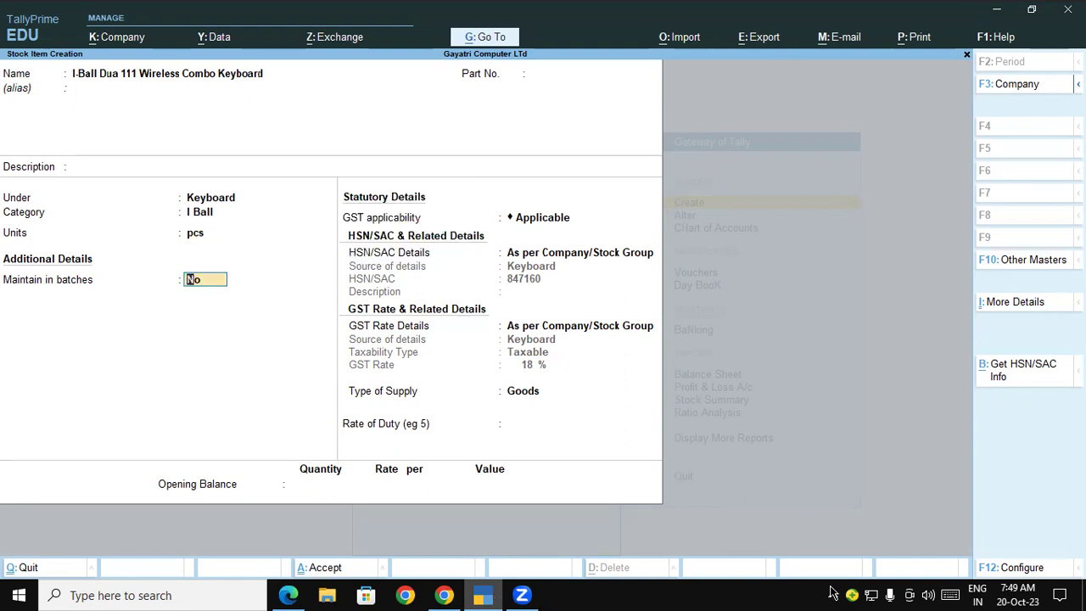
Check the I-Ball item's group, HSN code and GST rate in the PDF list, and save the item in TallyPrime without batches.
left_click(293, 594)
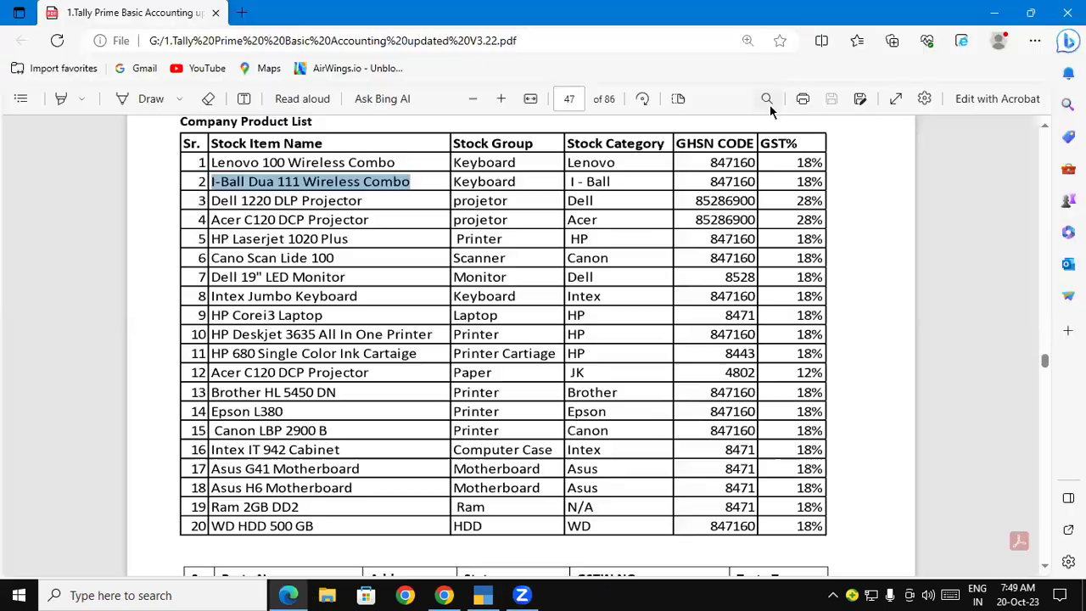
left_click_drag(706, 181, 824, 181)
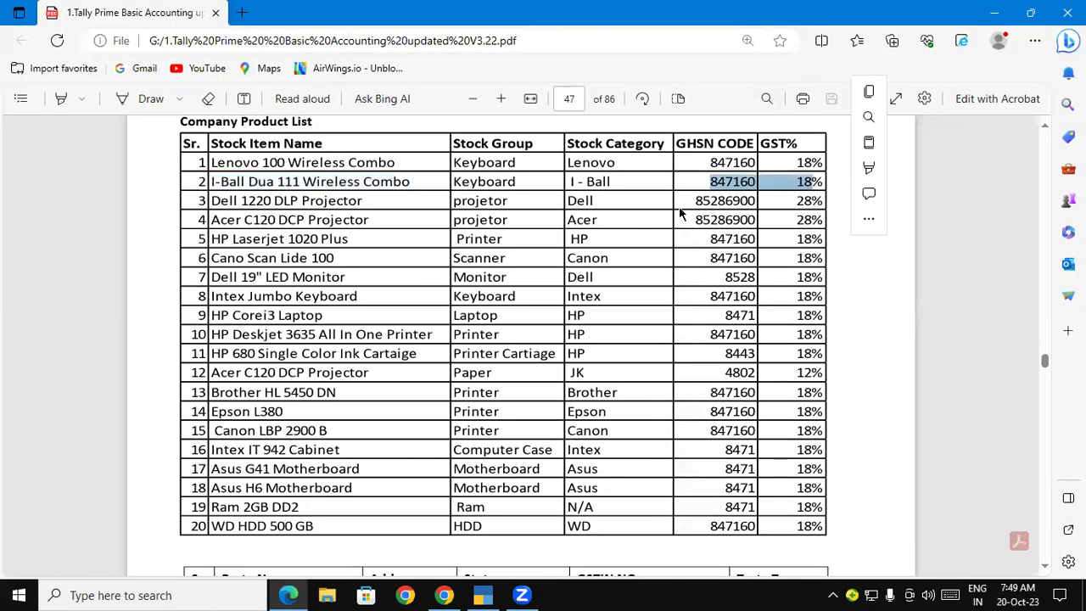
left_click_drag(485, 189, 509, 183)
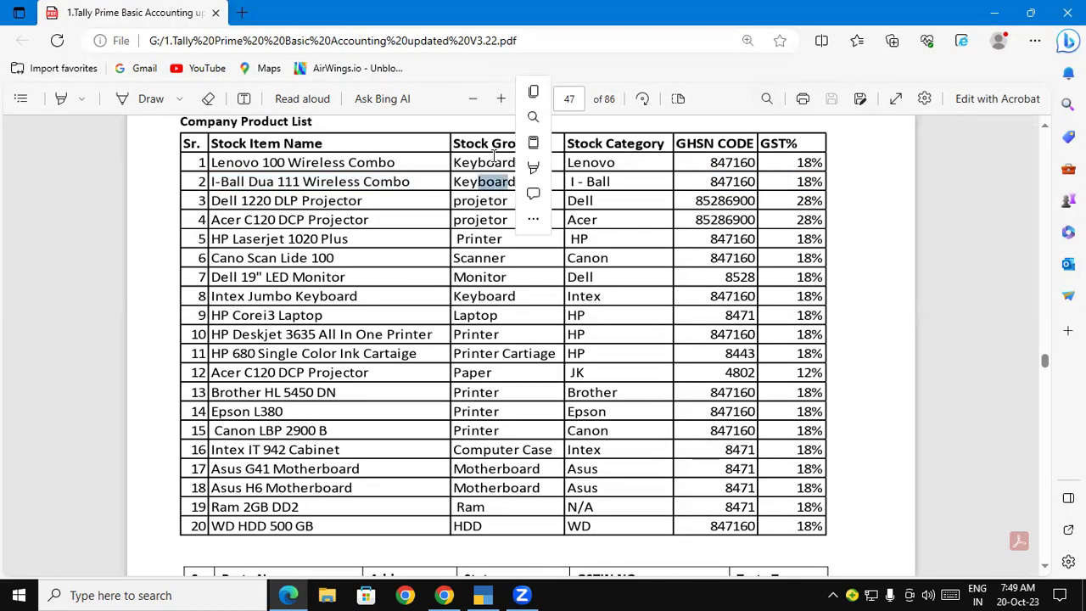
left_click(711, 185)
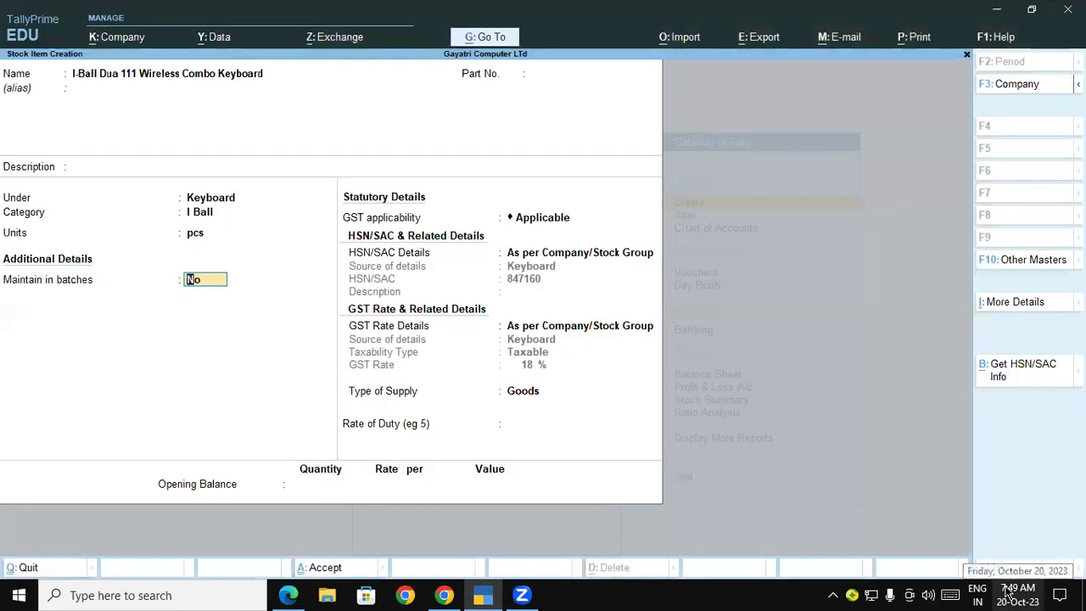
key("ctrl+a")
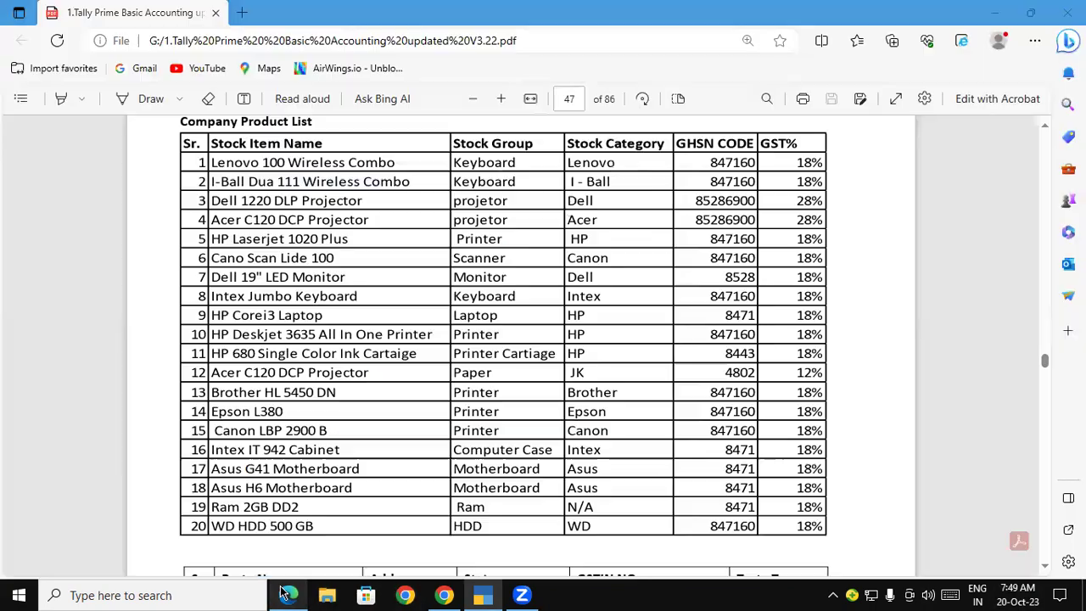
Copy Dell 1220 DLP Projector from the PDF list and use it as the new TallyPrime stock item's name, without alias or description.
left_click(288, 595)
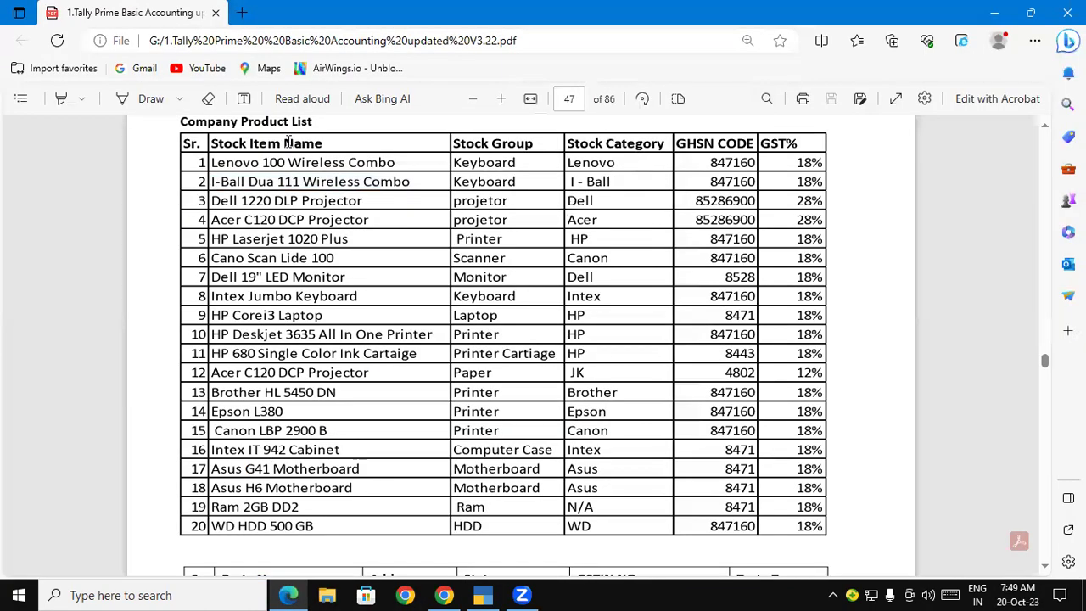
left_click_drag(213, 200, 356, 202)
key("ctrl+c")
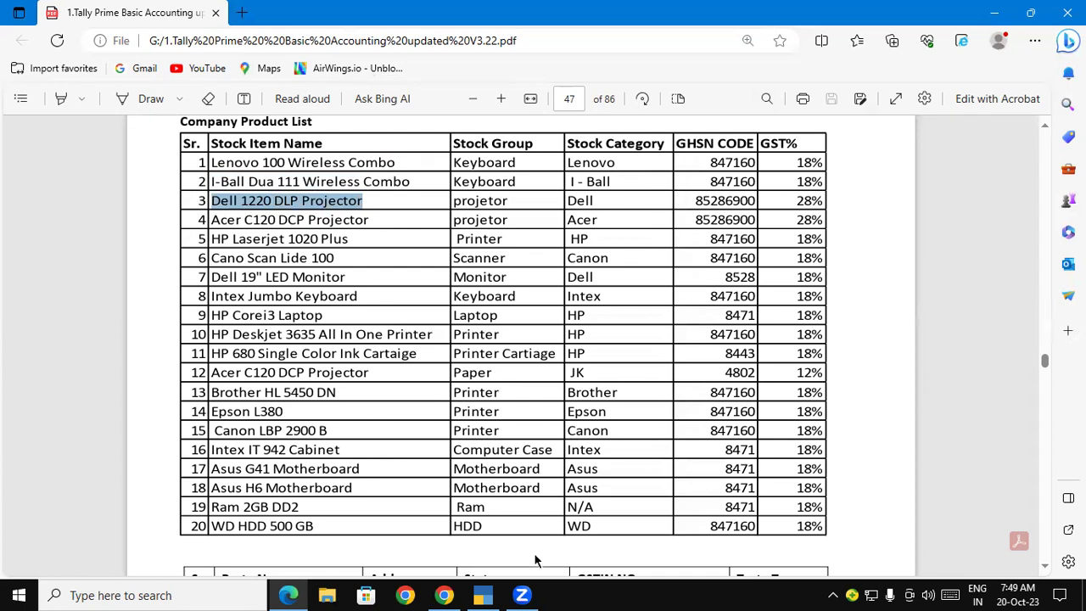
left_click(482, 594)
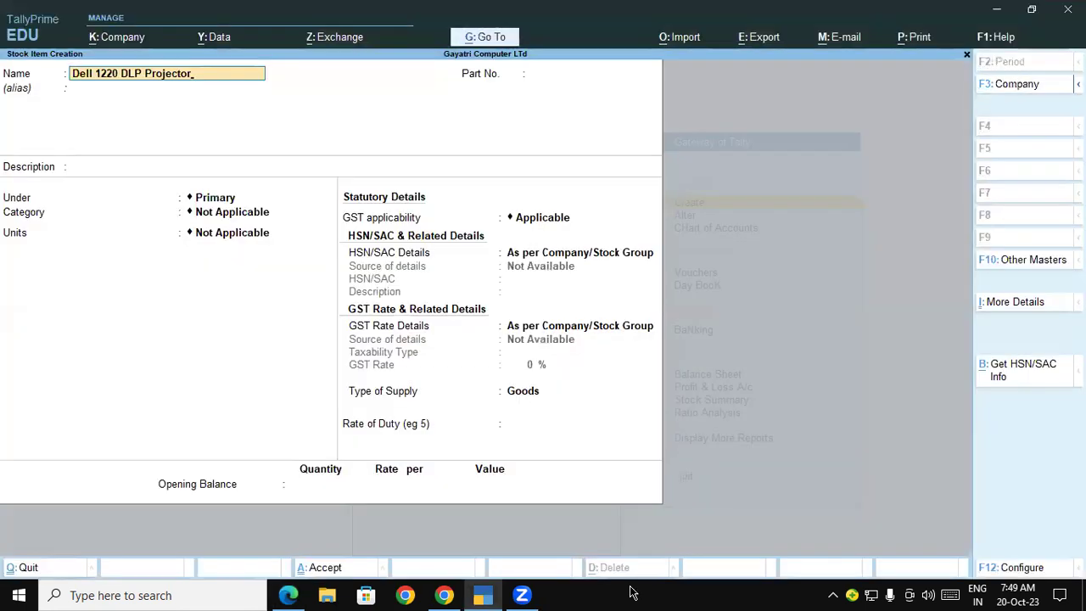
key("Return")
key("Return")
key("Return")
key("Return")
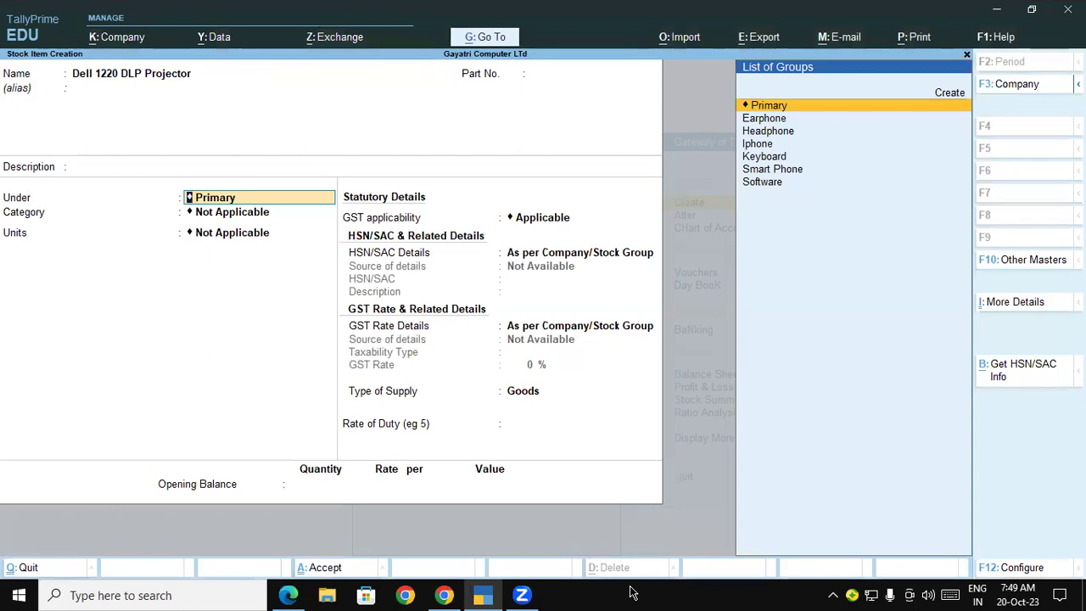
Begin a new stock group named Projector under Primary for the Dell item's parent group, with quantities not added.
key("alt+c")
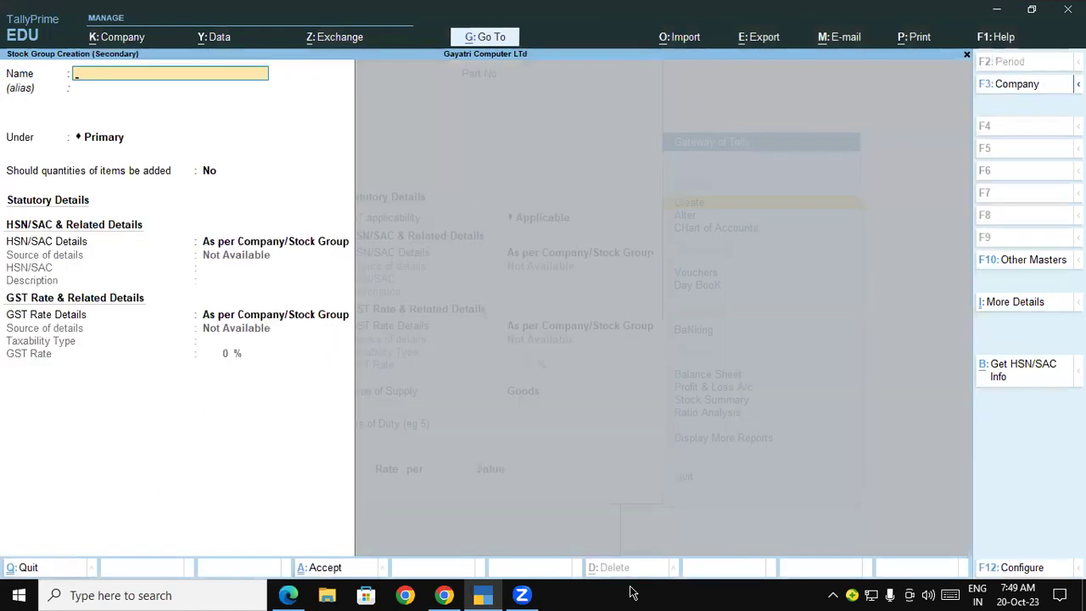
type("Project")
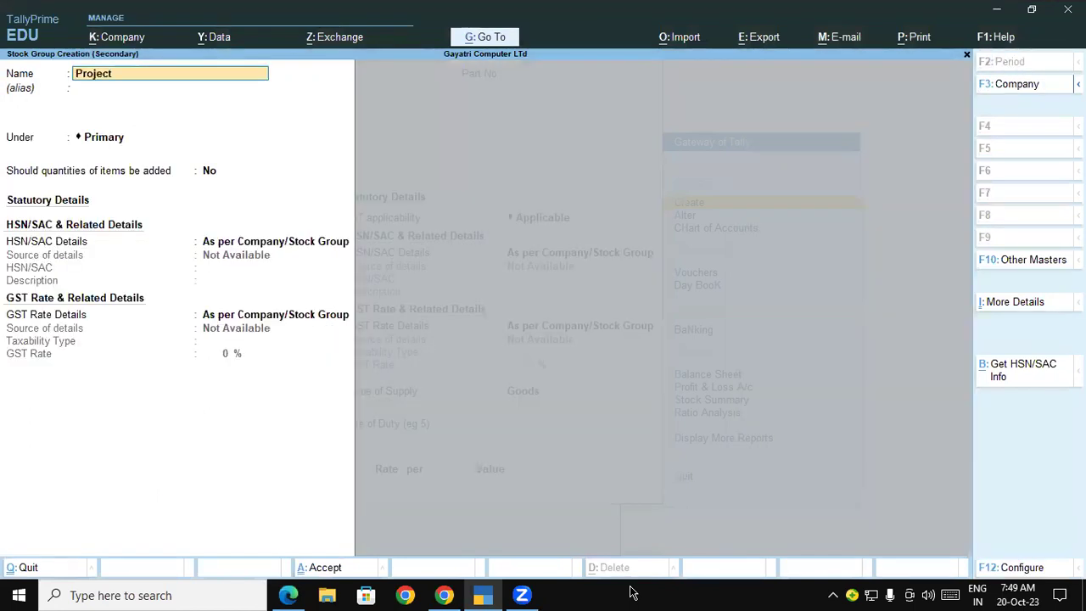
type("or")
key("Return")
key("Return")
key("Return")
key("Return")
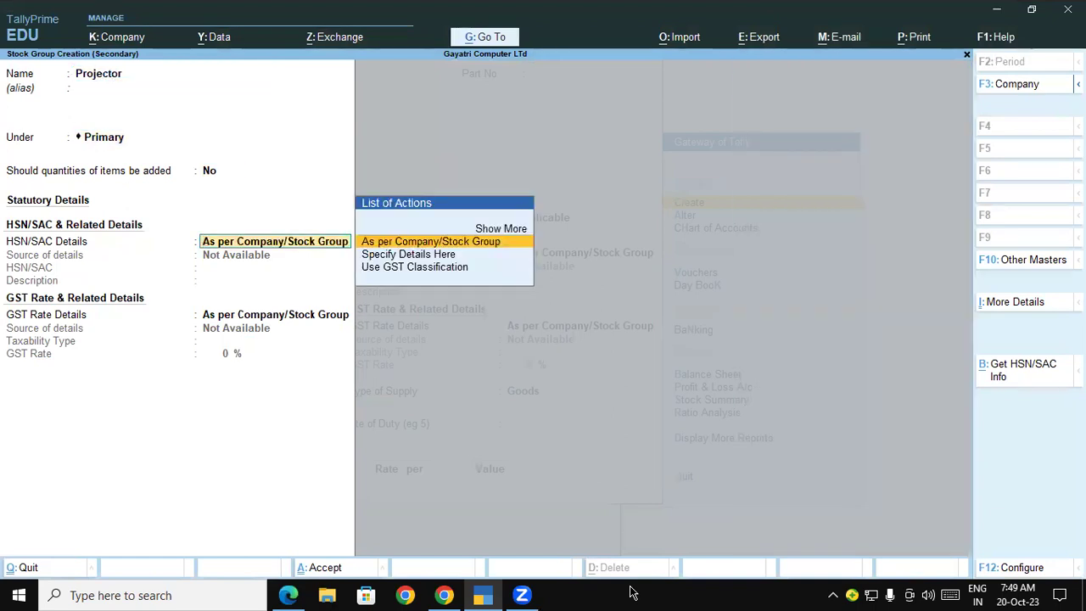
Specify the Projector group's HSN/SAC details directly, with code 85286900 from the PDF list and no description.
key("Down")
key("Return")
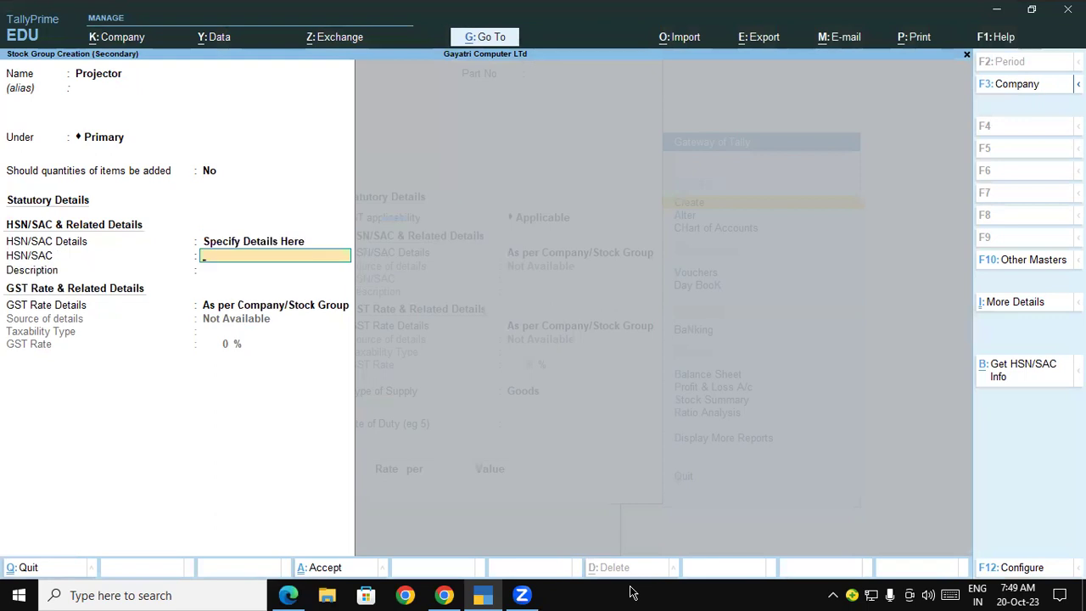
left_click(288, 594)
left_click(288, 593)
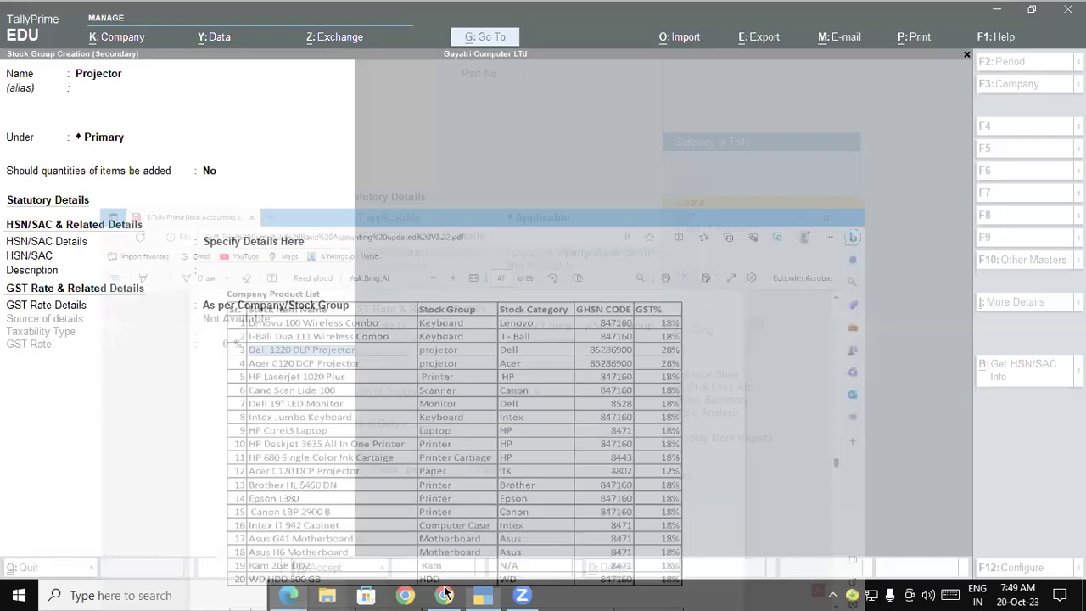
type("852")
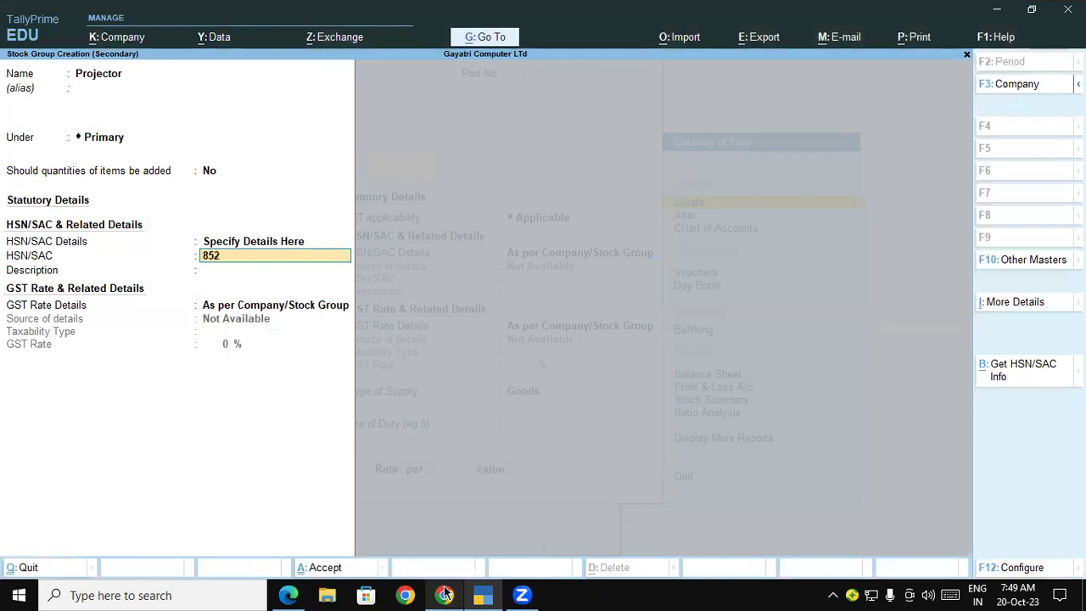
type("86900")
key("Return")
key("Return")
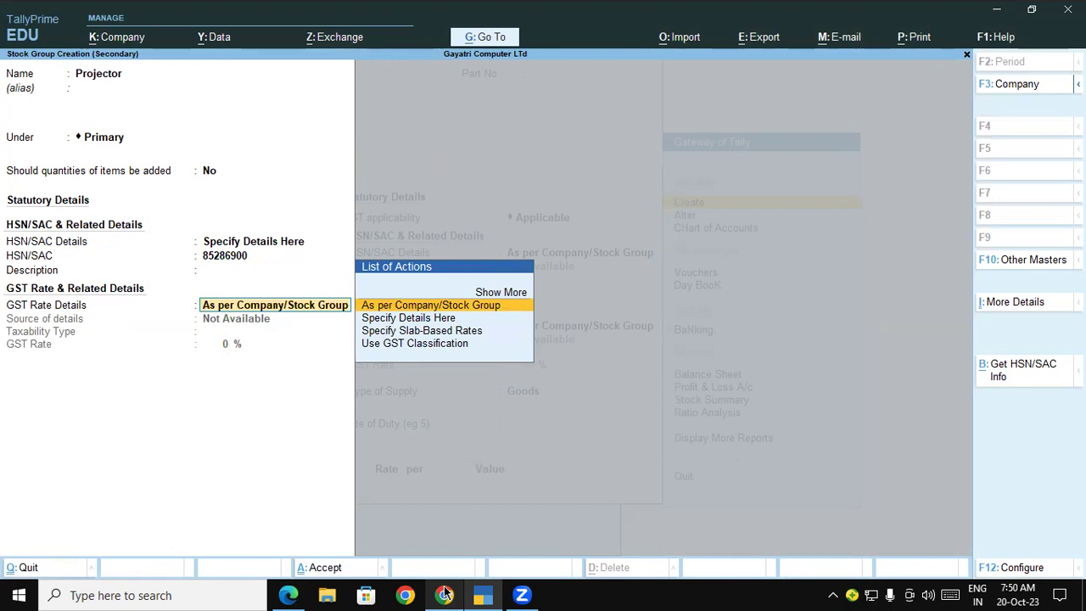
Specify the Projector group's GST rate details directly as Taxable at 28%, and save the group.
key("Down")
key("Return")
key("Return")
type("28")
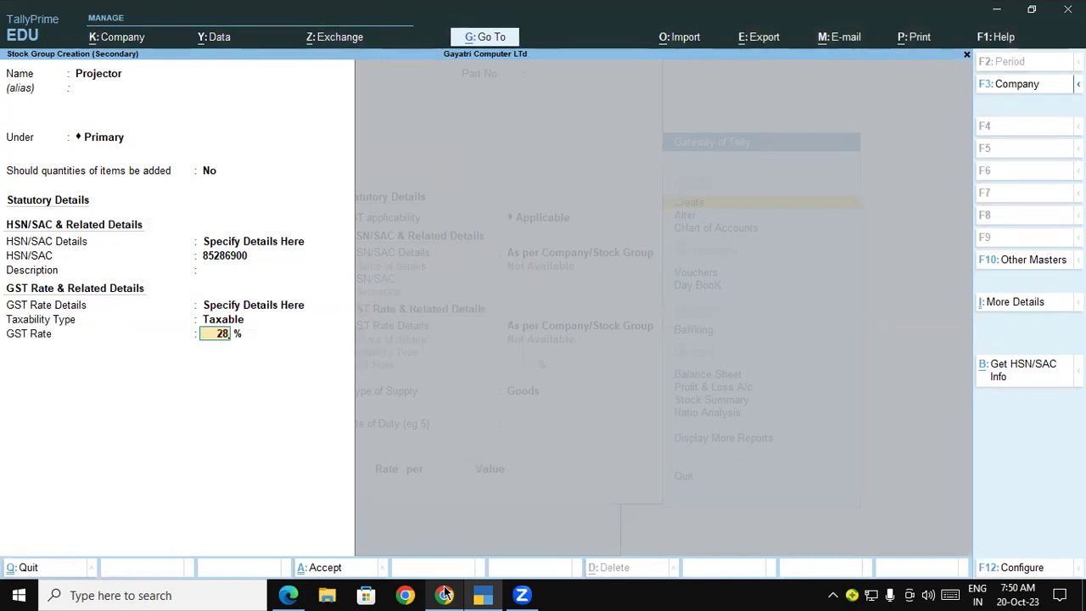
key("Return")
key("y")
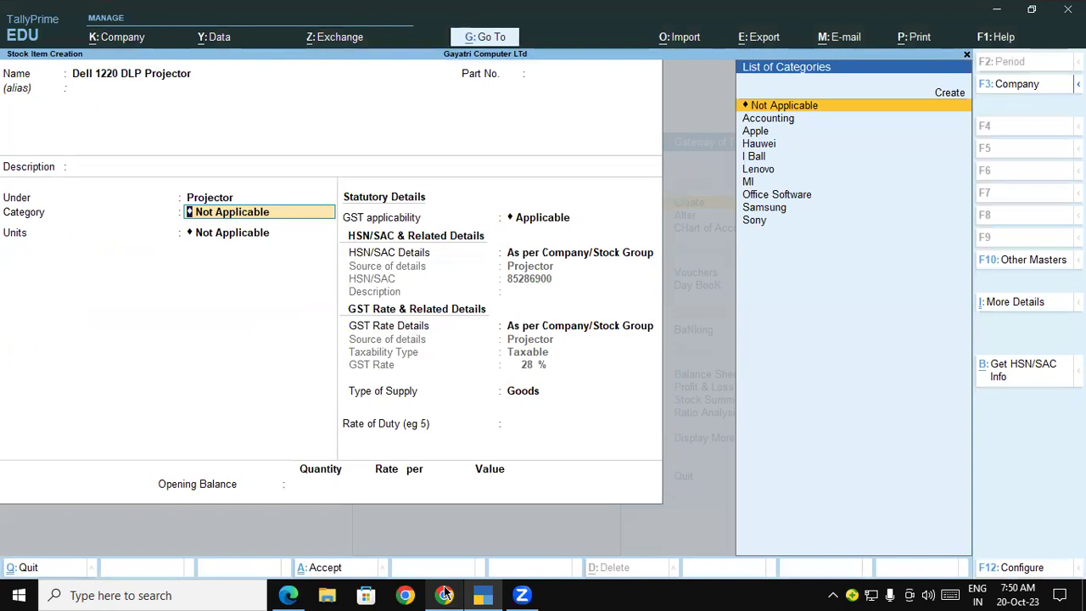
Create the stock category Dell and assign it to the Dell 1220 DLP Projector item.
type("D")
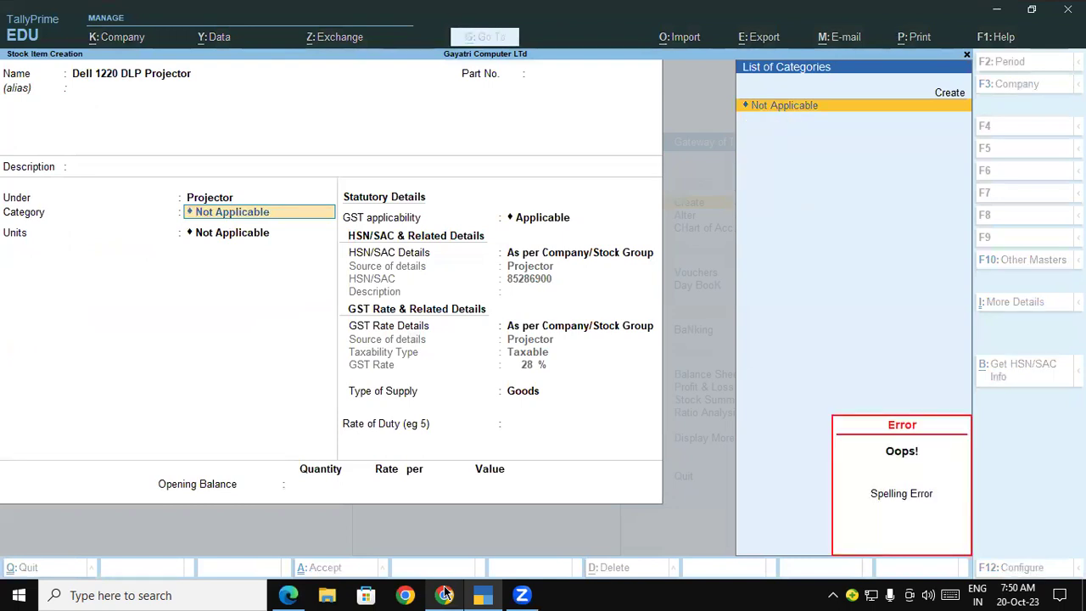
key("alt+c")
type("Dell")
key("ctrl+a")
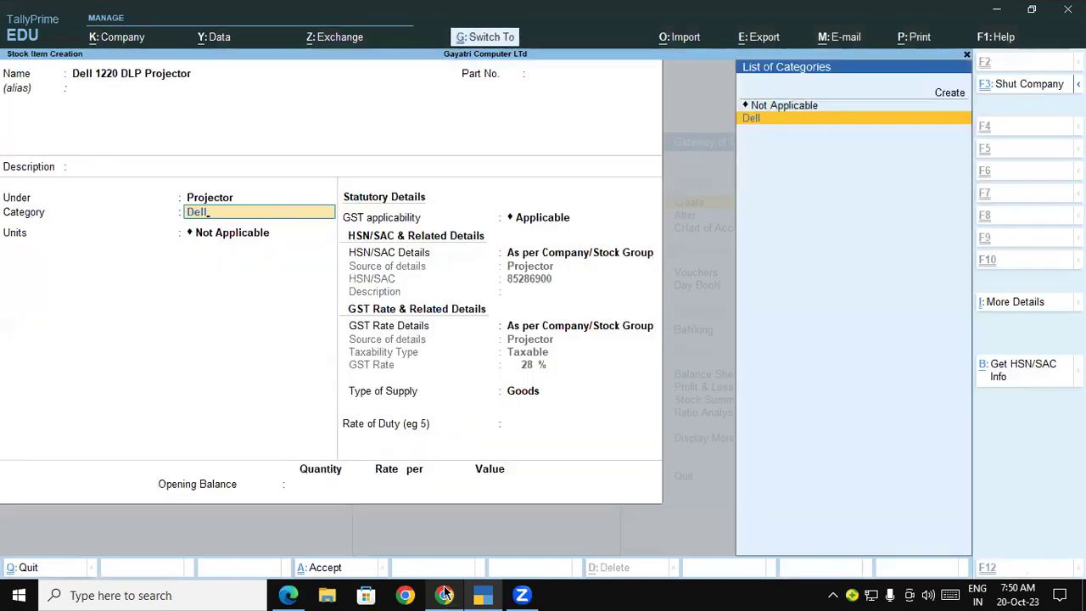
key("Return")
Set the Dell 1220 DLP Projector's unit to pcs and save the item without batch maintenance.
key("Down")
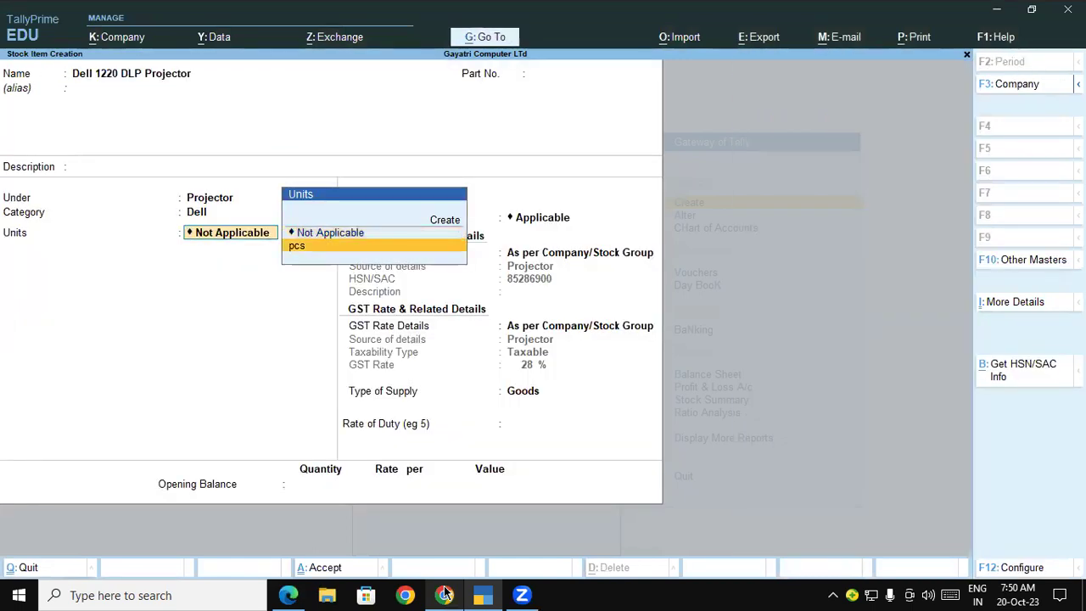
key("Return")
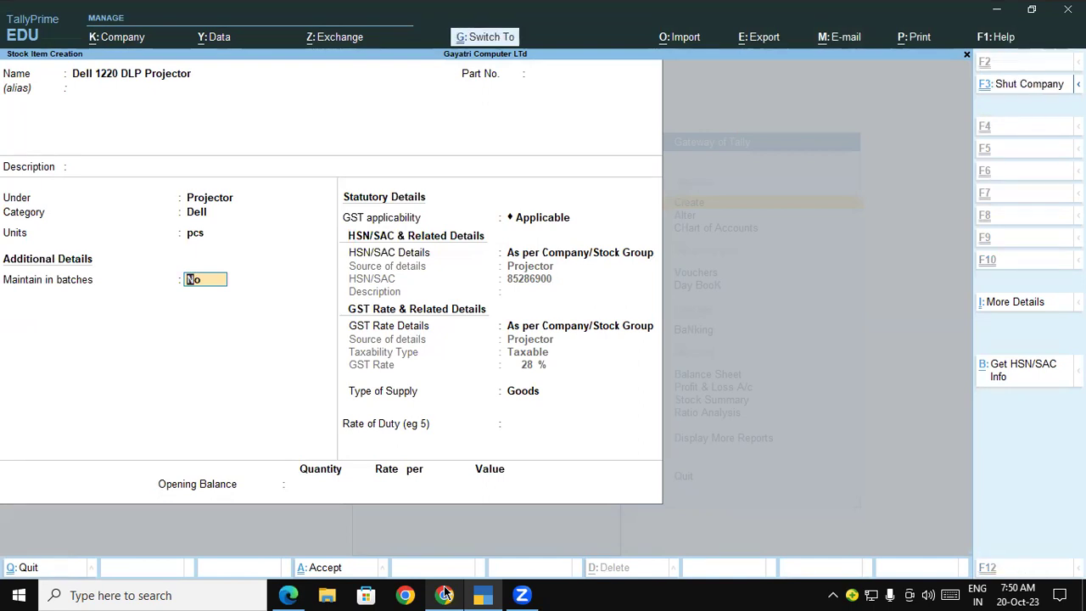
key("ctrl+a")
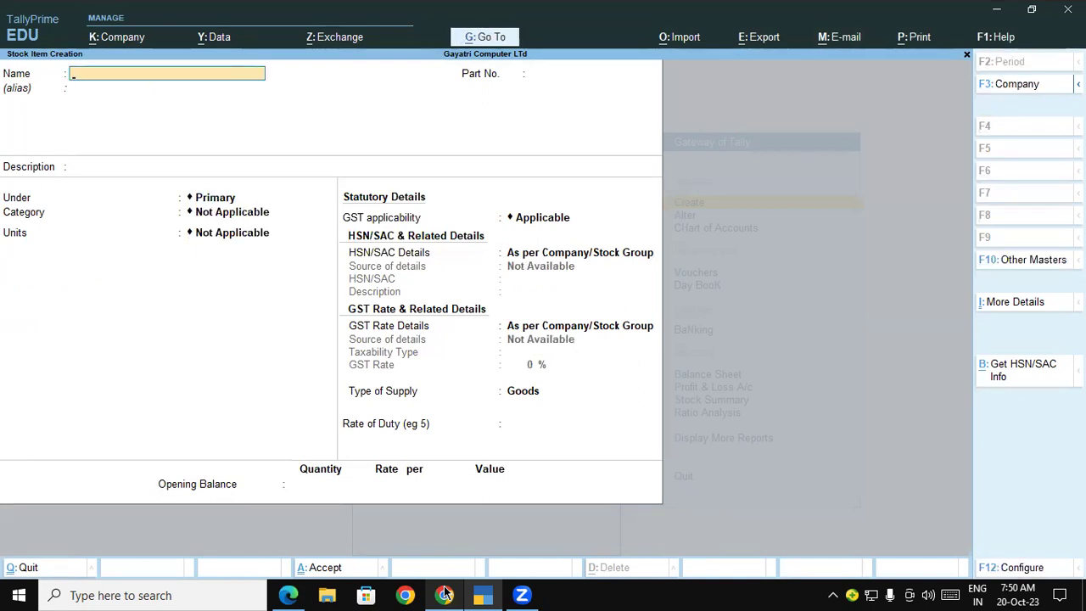